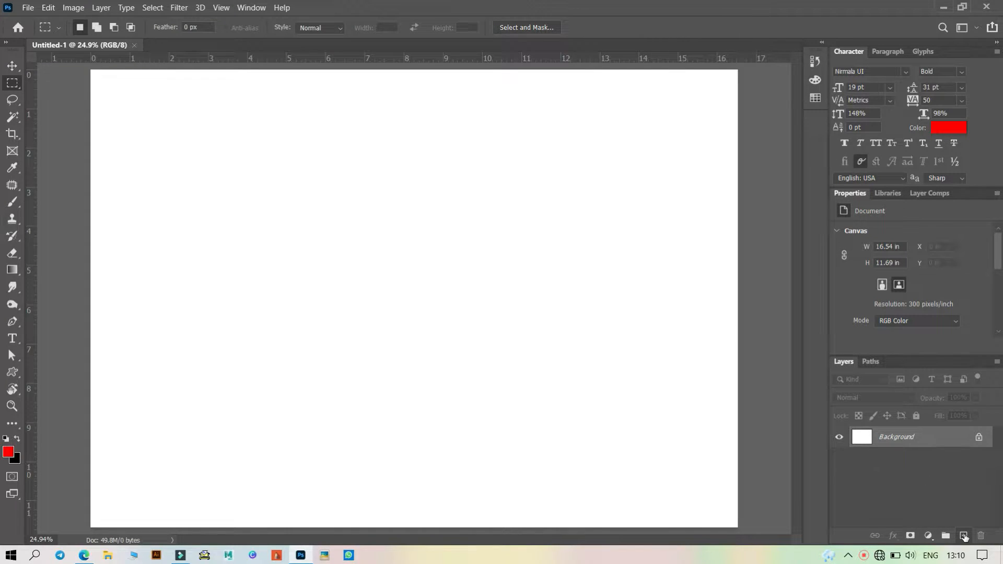
- Add a new layer and fill an elliptical selection about 5.1 × 5.4 in near the canvas centre with red, then deselect
left_click(964, 536)
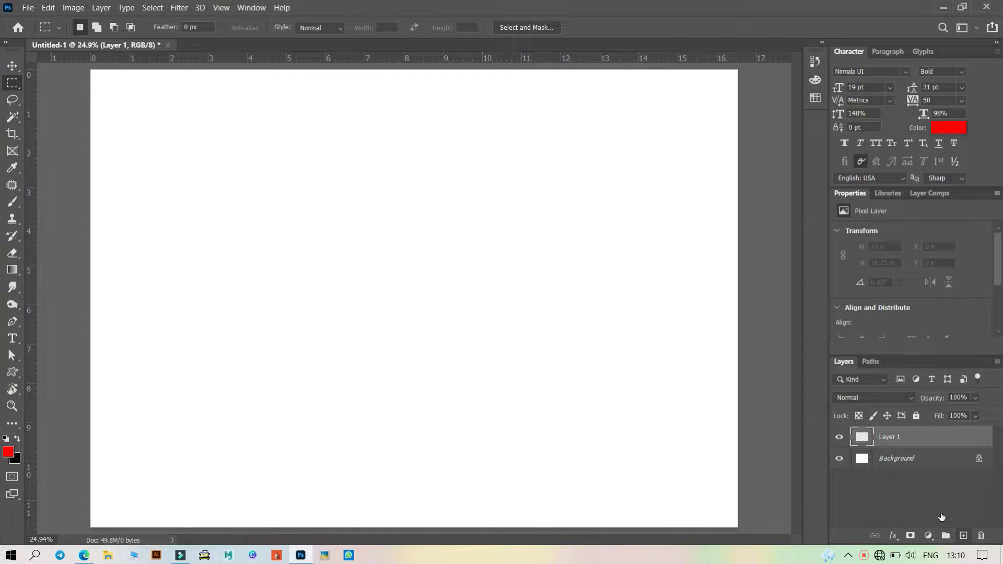
right_click(12, 83)
left_click(57, 89)
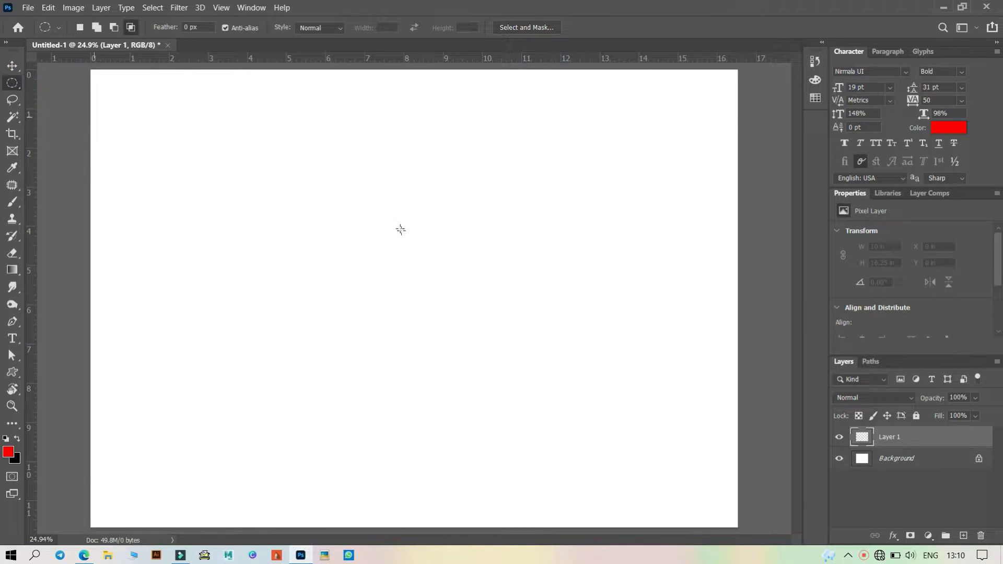
left_click_drag(316, 211, 526, 428)
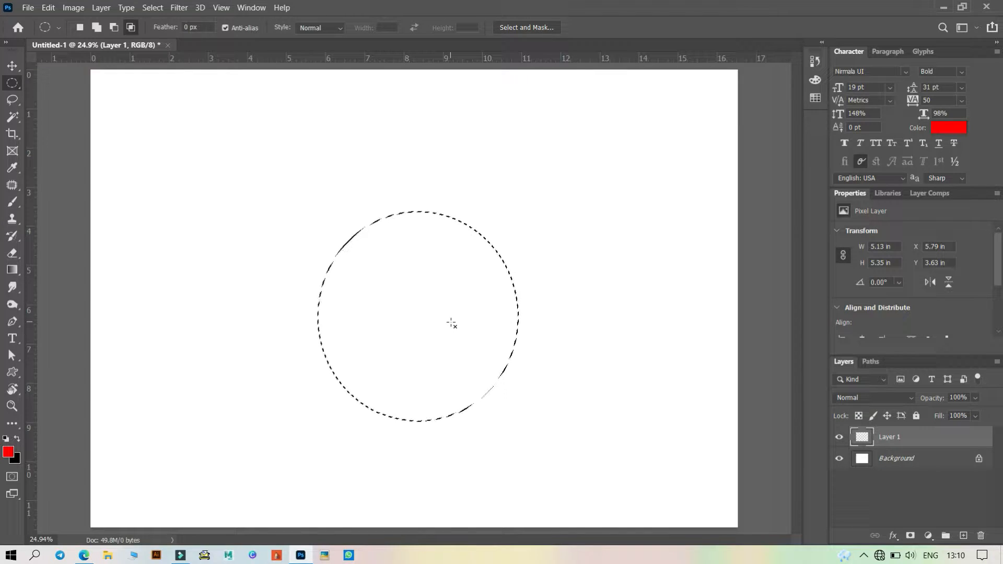
key("alt+BackSpace")
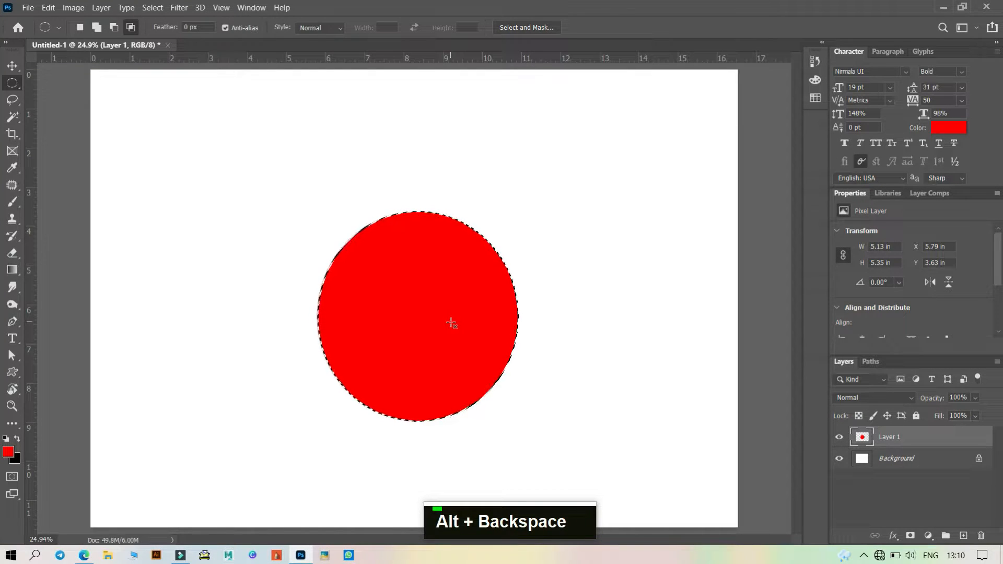
key("ctrl+d")
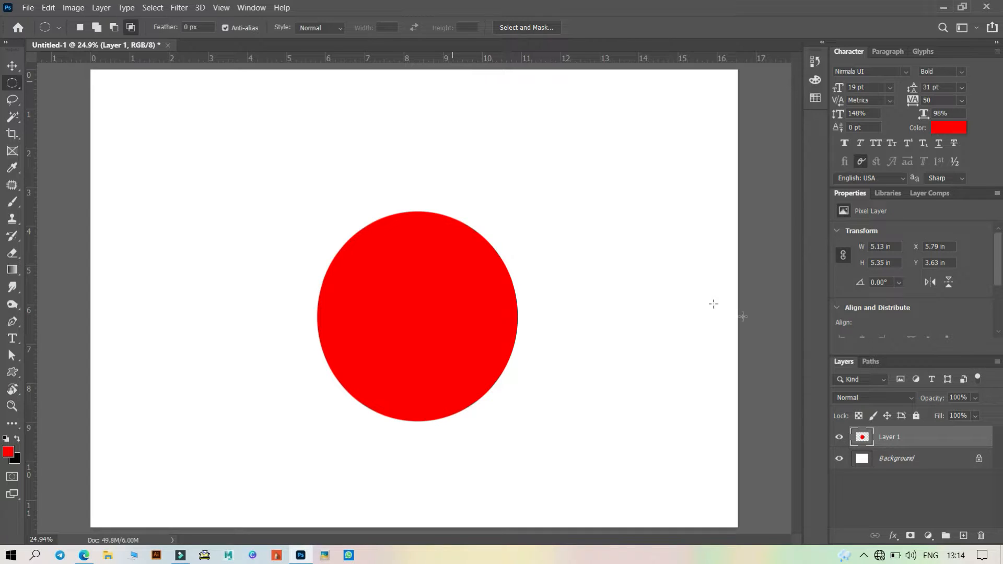
- Rename the circle layer to content
double_click(896, 438)
key("BackSpace")
type("con")
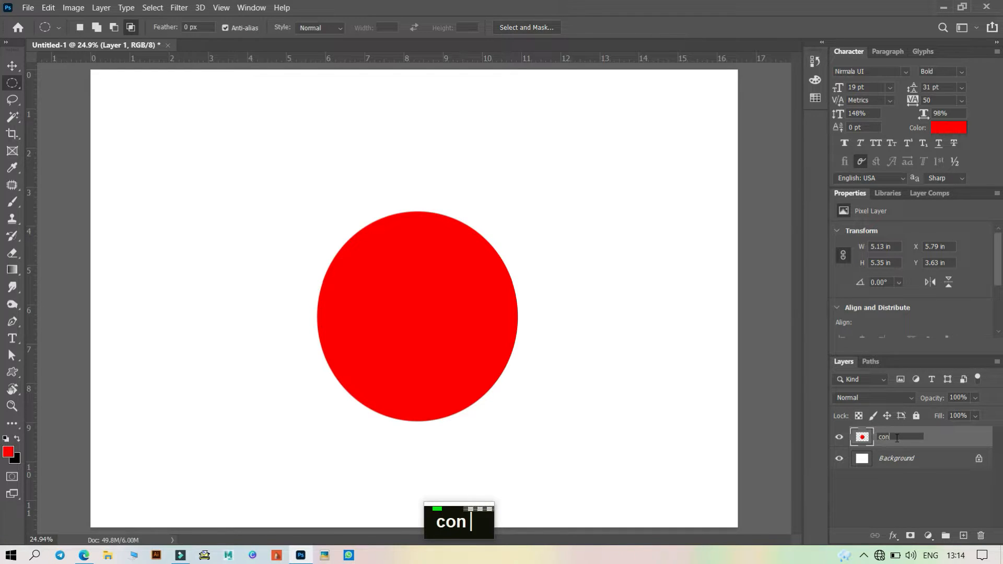
type("tent")
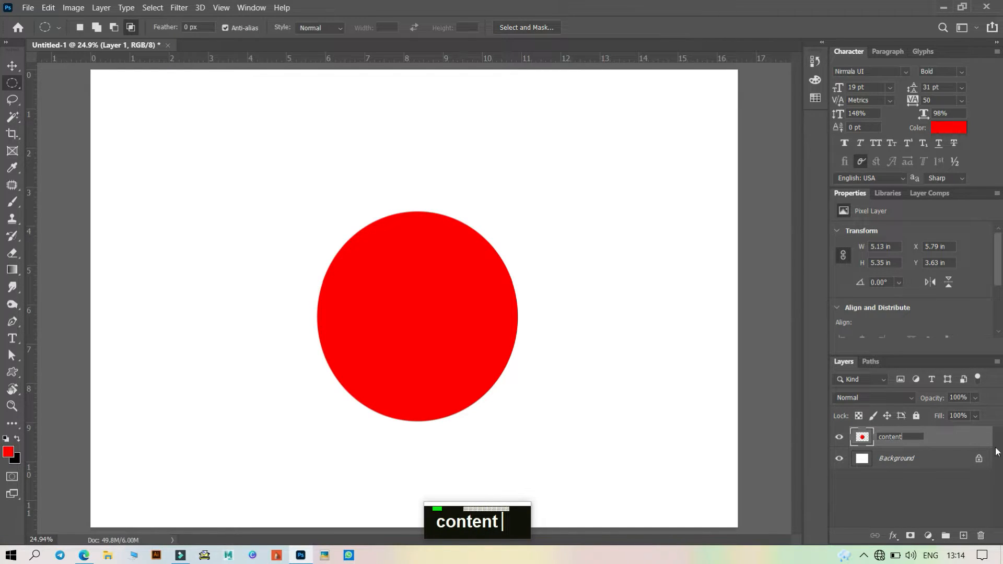
left_click(957, 442)
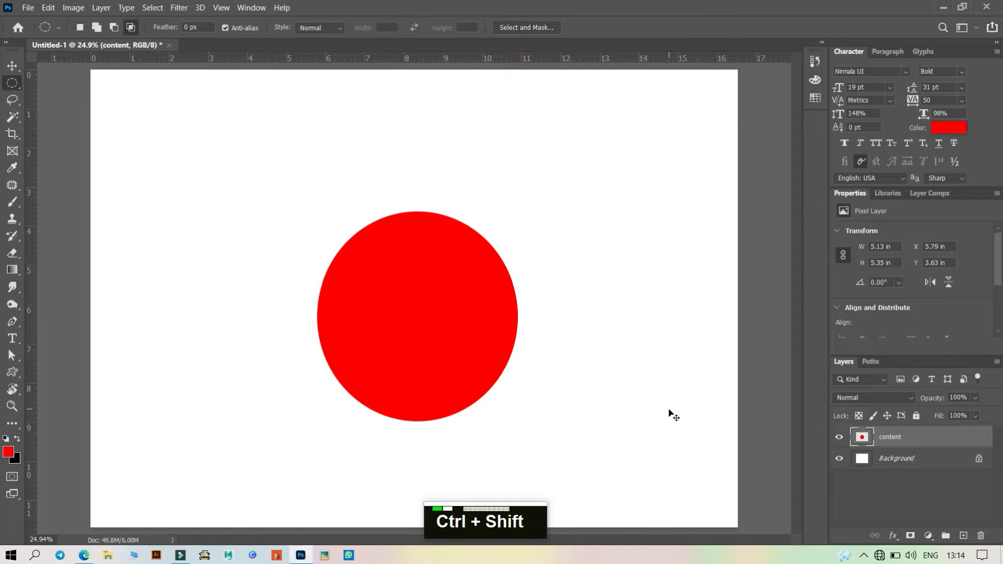
- Add a new empty layer above the content layer
key("ctrl+shift+n")
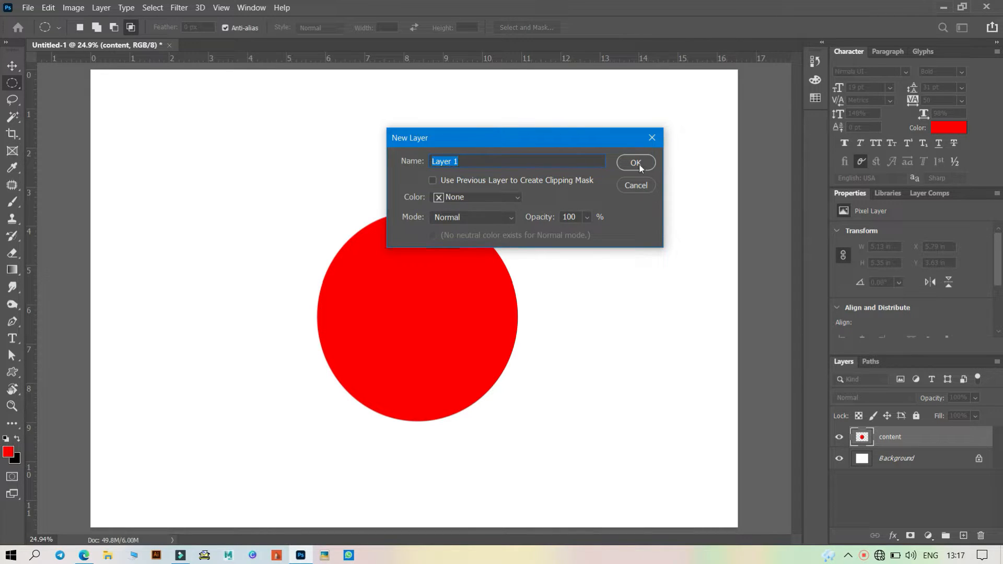
left_click(650, 138)
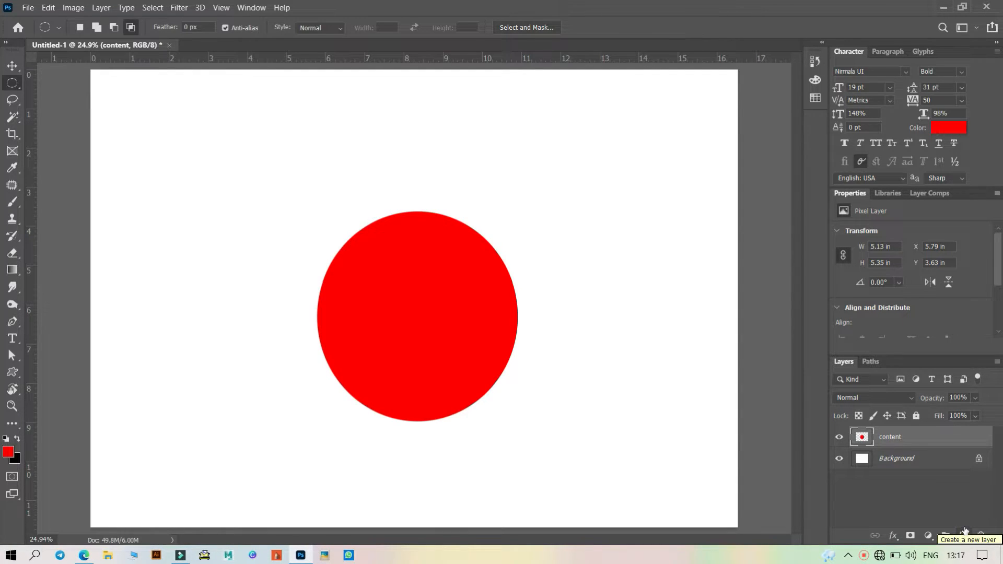
left_click(964, 535)
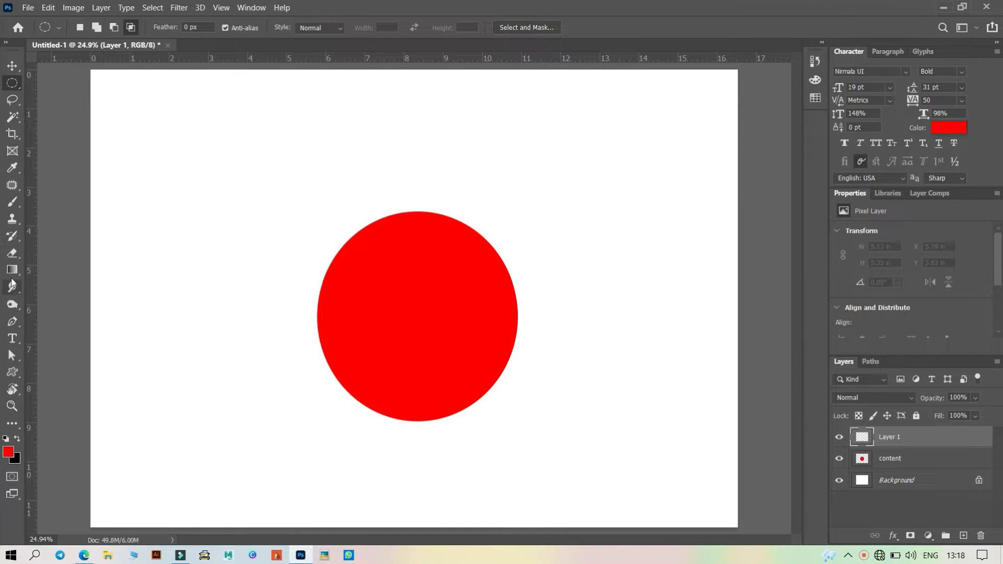
- Choose the Brush tool and set the foreground colour to a bright yellow-green
left_click(12, 202)
right_click(13, 201)
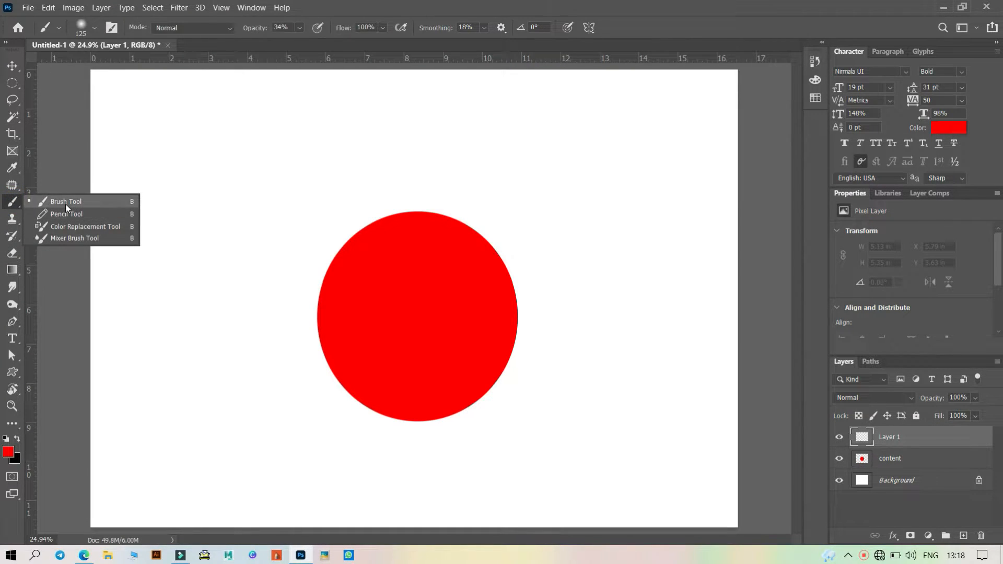
left_click(66, 204)
left_click(11, 451)
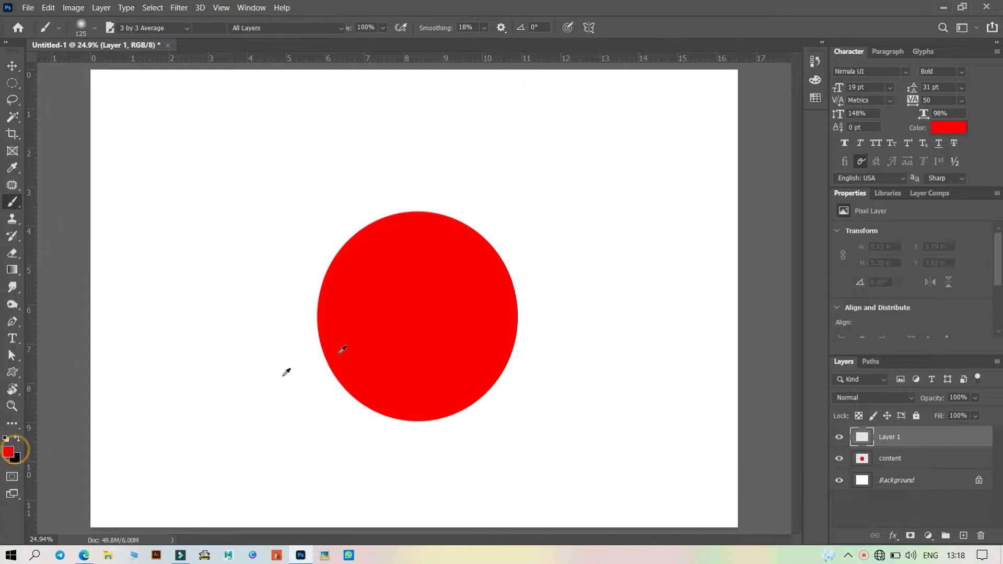
left_click_drag(780, 367, 785, 393)
left_click(893, 246)
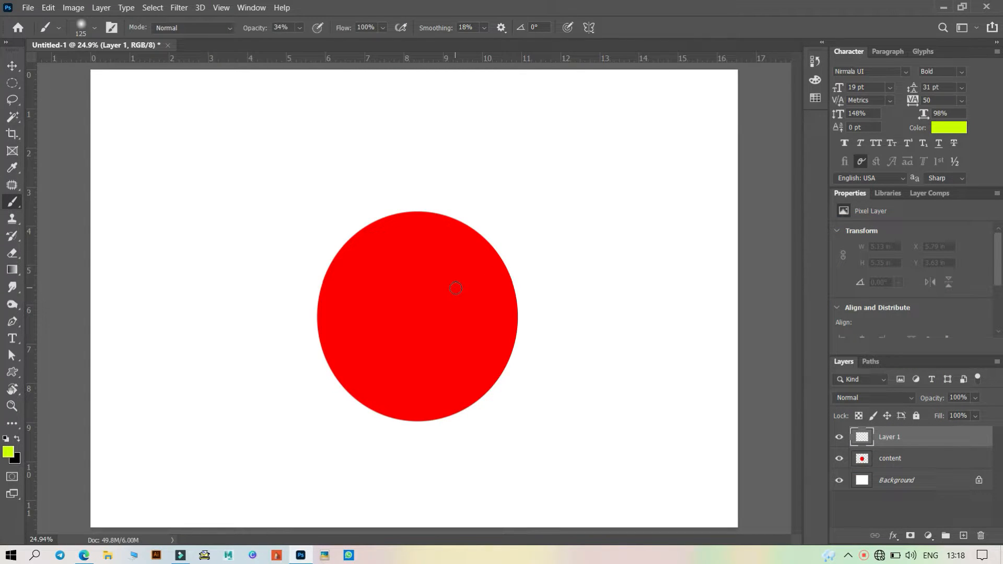
- Enlarge the brush to about 700 px and paint a broad yellow-green stroke across the circle
key("bracketright")
key("bracketright")
key("bracketright")
key("bracketright")
key("bracketright")
key("bracketright")
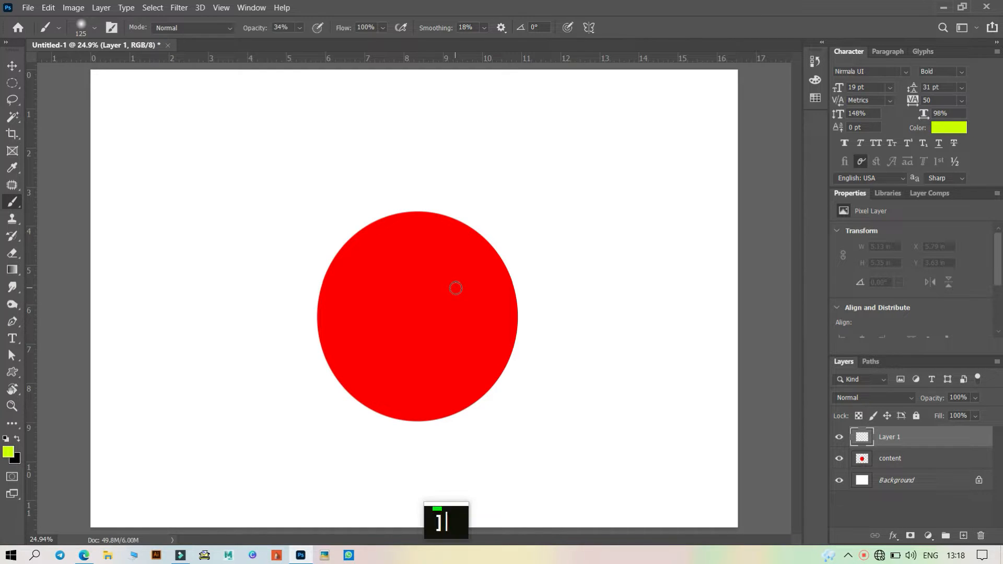
key("bracketright")
key("bracketright")
key("bracketright")
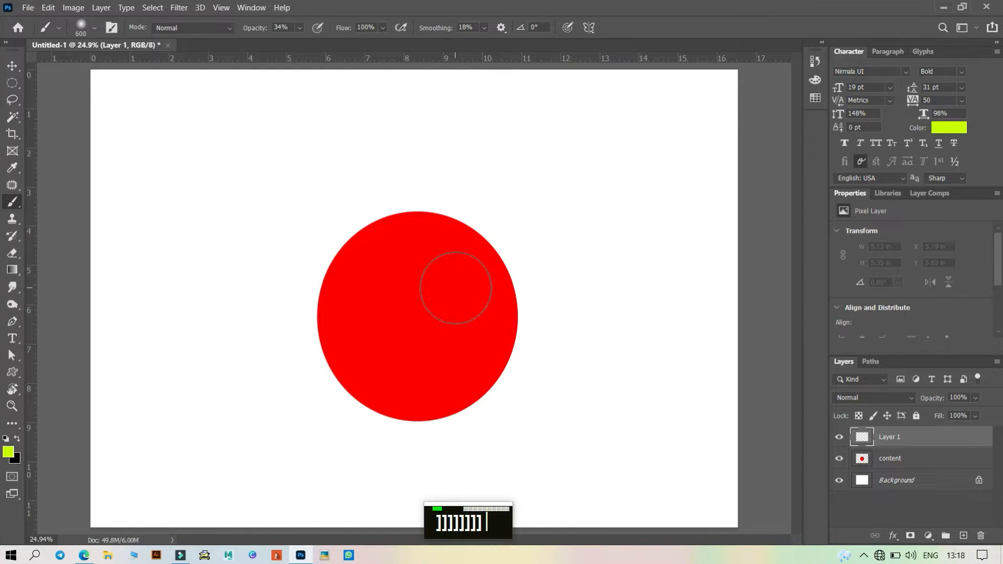
mouse_move(491, 230)
left_mouse_down()
mouse_move(281, 261)
mouse_move(593, 223)
mouse_move(374, 255)
mouse_move(589, 241)
mouse_move(354, 253)
mouse_move(547, 221)
mouse_move(394, 231)
mouse_move(404, 233)
mouse_move(285, 296)
mouse_move(260, 380)
mouse_move(279, 347)
mouse_move(394, 288)
mouse_move(564, 295)
mouse_move(605, 311)
mouse_move(564, 278)
mouse_move(446, 223)
mouse_move(294, 258)
mouse_move(209, 310)
mouse_move(410, 213)
mouse_move(582, 218)
mouse_move(502, 203)
mouse_move(350, 243)
mouse_move(299, 468)
mouse_move(313, 388)
mouse_move(381, 284)
mouse_move(628, 246)
mouse_move(773, 289)
mouse_move(745, 298)
mouse_move(501, 297)
mouse_move(331, 425)
mouse_move(312, 464)
mouse_move(322, 429)
mouse_move(317, 340)
left_mouse_up()
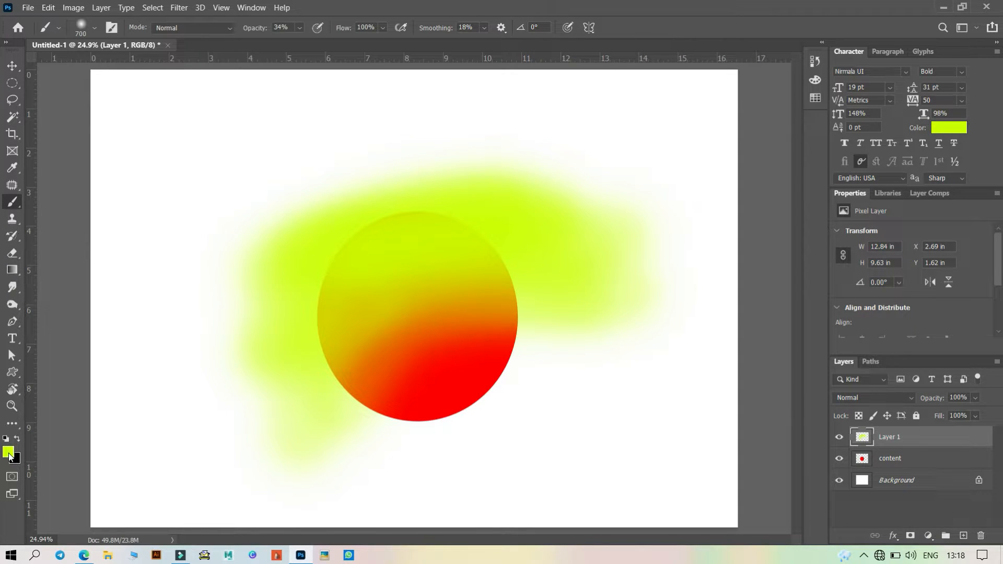
- Set the foreground colour to 990000 and paint a dark red stroke across the circle's lower half
left_click(8, 452)
left_click(486, 379)
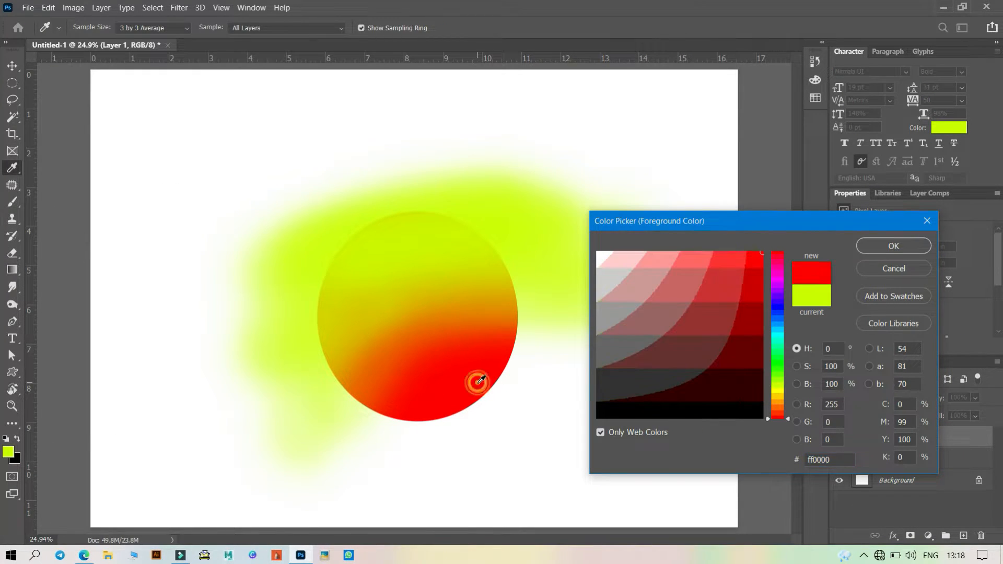
left_click(755, 301)
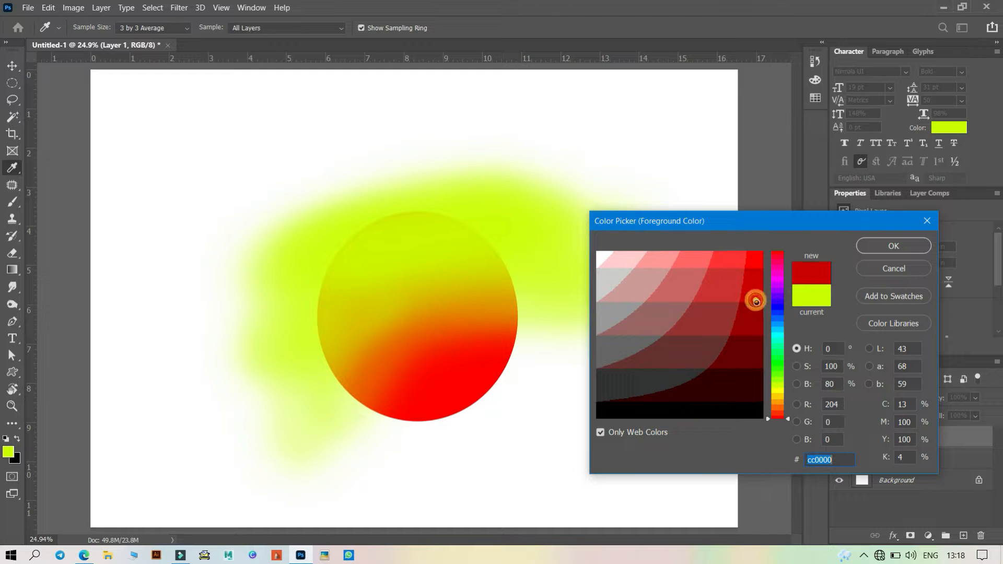
left_click(894, 245)
left_click(517, 378)
mouse_move(349, 449)
left_mouse_down()
mouse_move(297, 427)
mouse_move(458, 429)
mouse_move(583, 320)
mouse_move(534, 385)
mouse_move(393, 449)
mouse_move(286, 428)
mouse_move(294, 409)
mouse_move(378, 422)
mouse_move(517, 373)
mouse_move(589, 304)
mouse_move(497, 346)
mouse_move(327, 392)
left_mouse_up()
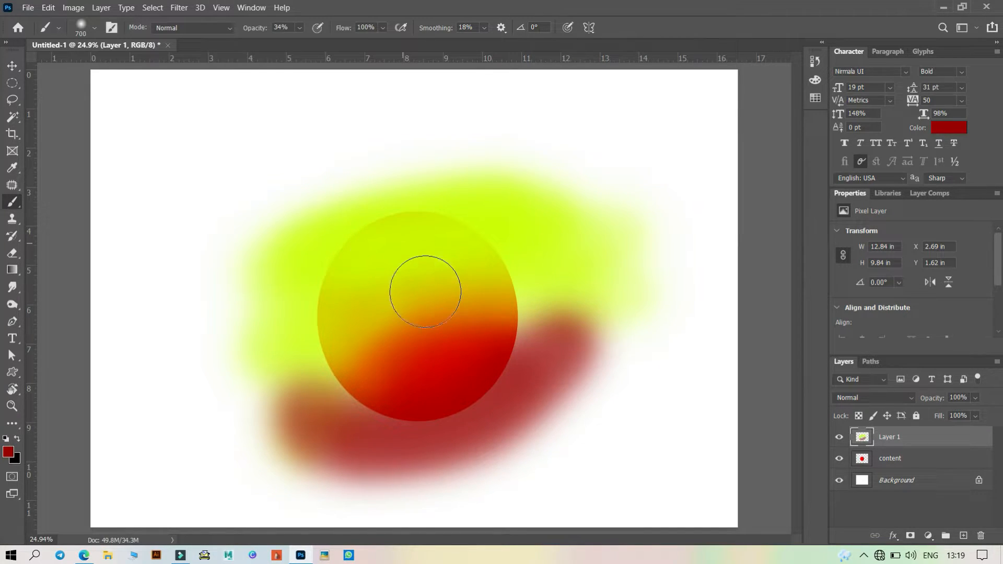
- Make Layer 1 a clipping mask onto the content layer's circle
left_click(909, 464)
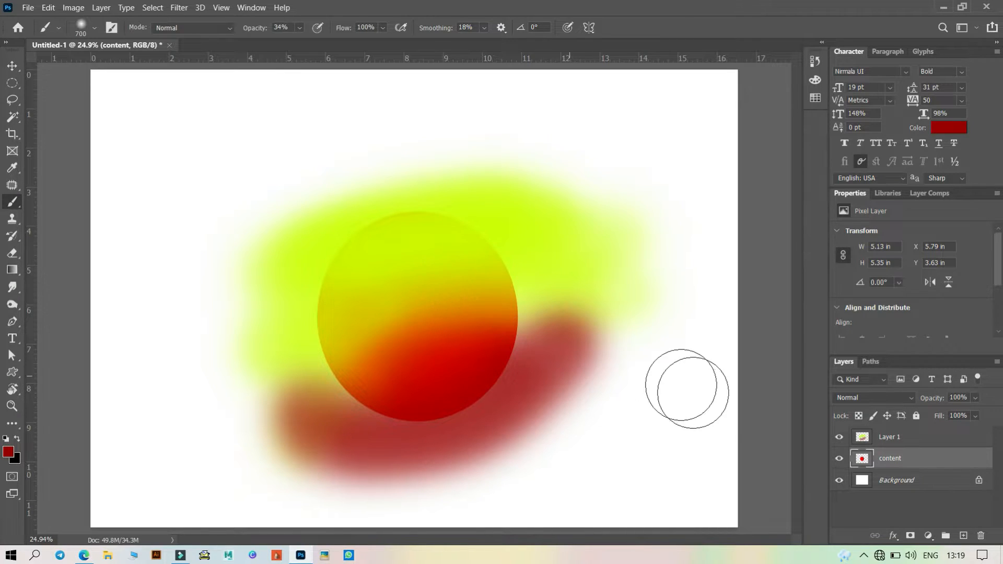
left_click(925, 442)
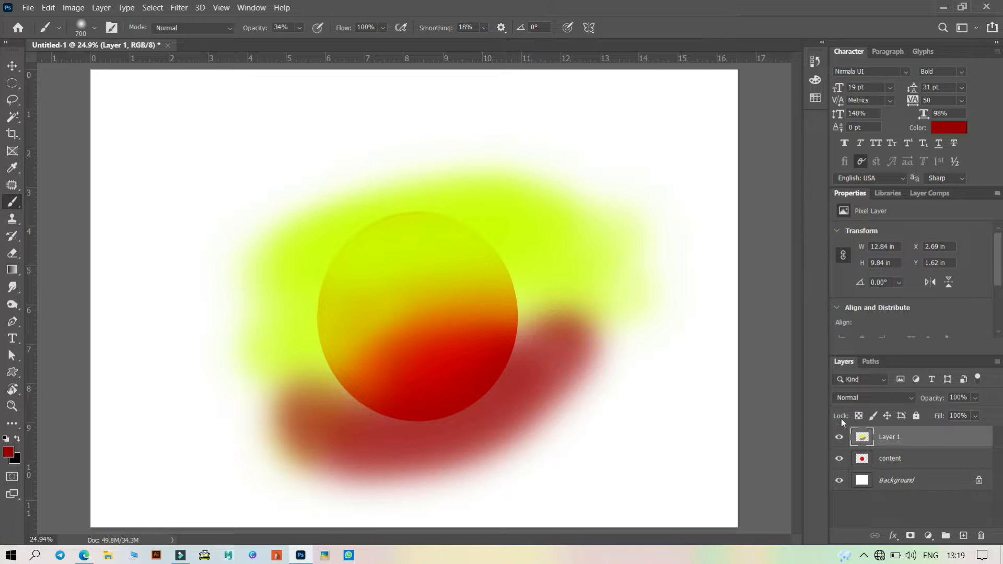
left_click(838, 438)
left_click(839, 438)
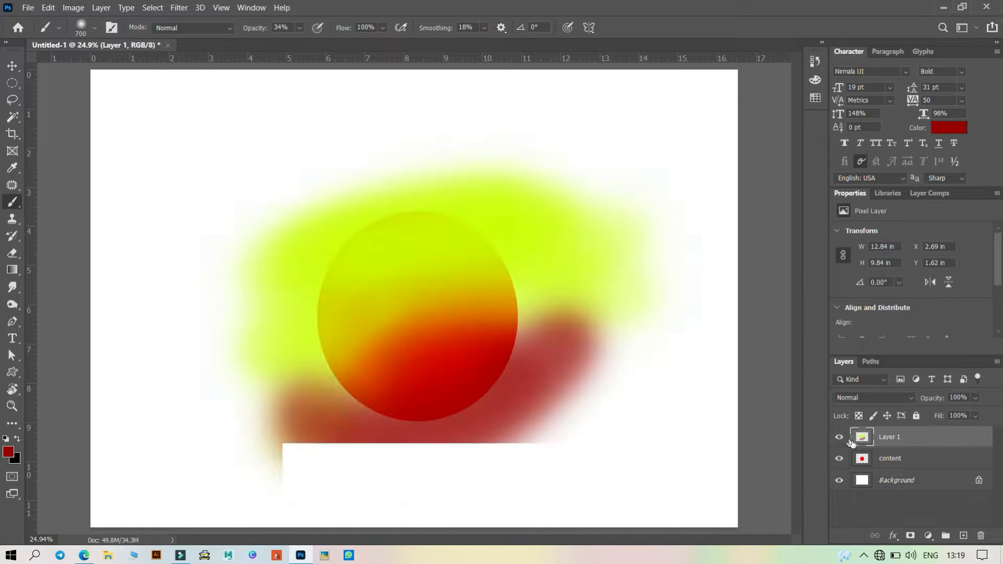
right_click(912, 442)
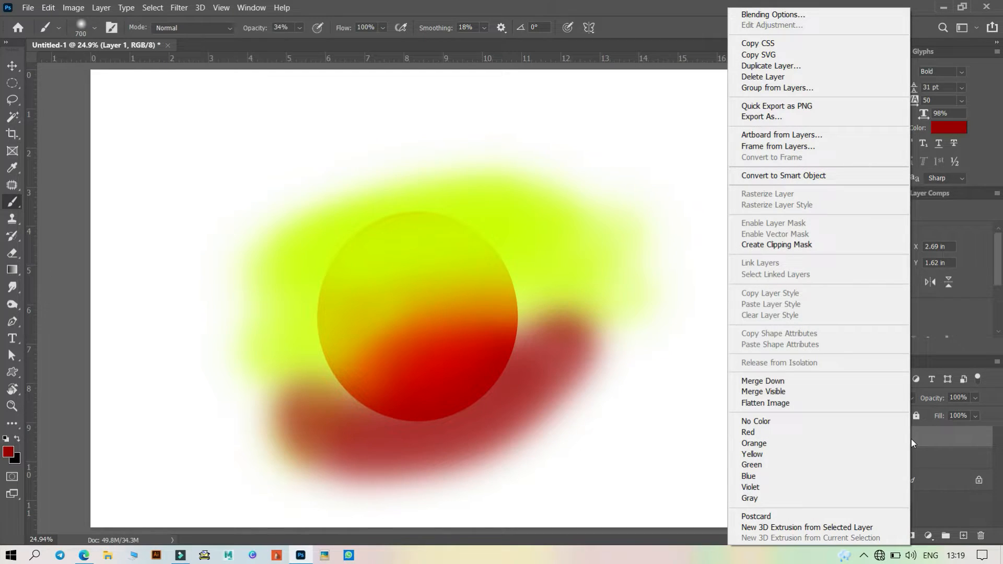
left_click(816, 244)
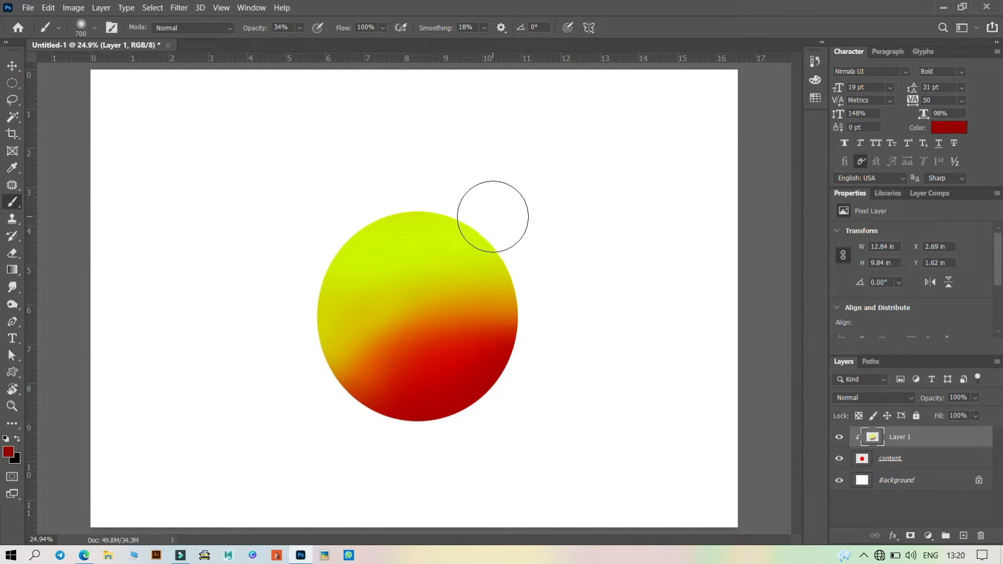
- Release Layer 1's clipping mask
key("ctrl")
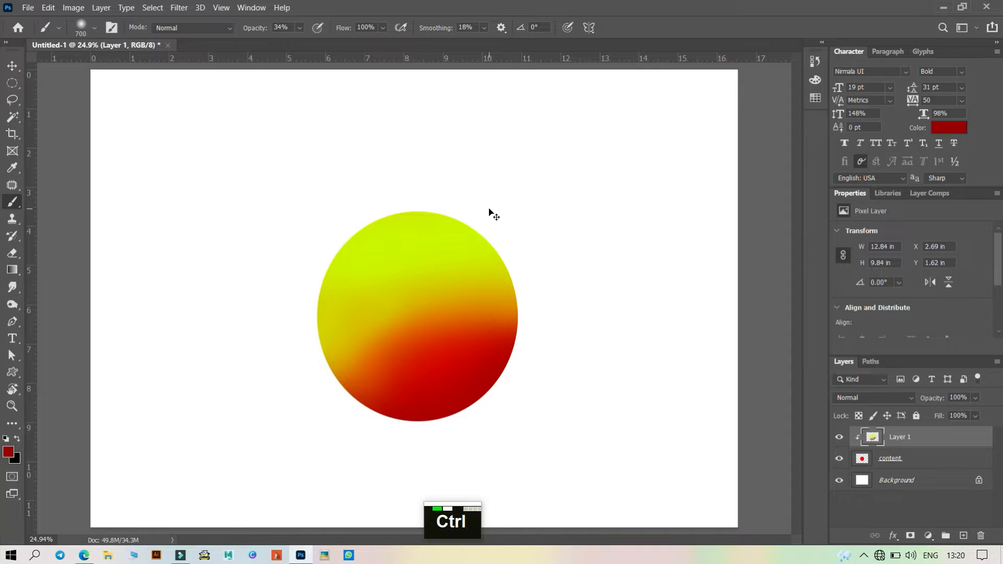
key("ctrl+alt+g")
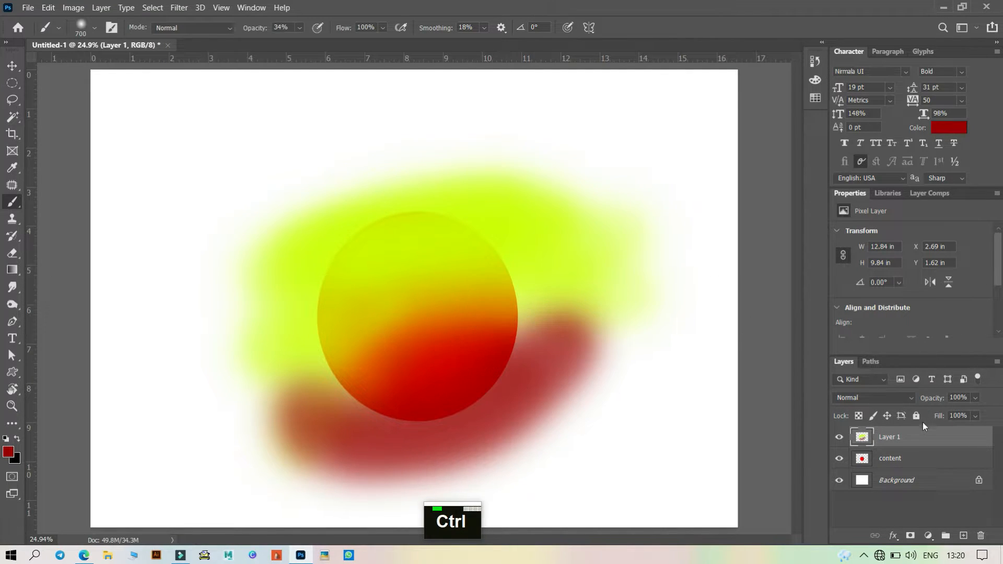
- Clip Layer 1 to the content layer again and release the mask once more
key("alt")
left_click(919, 424, "alt")
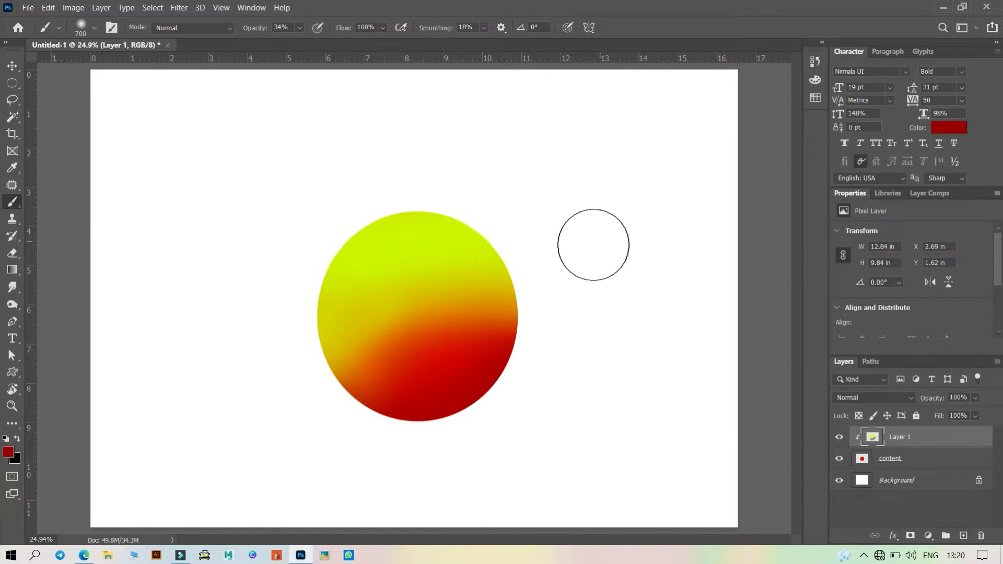
key("ctrl+alt+g")
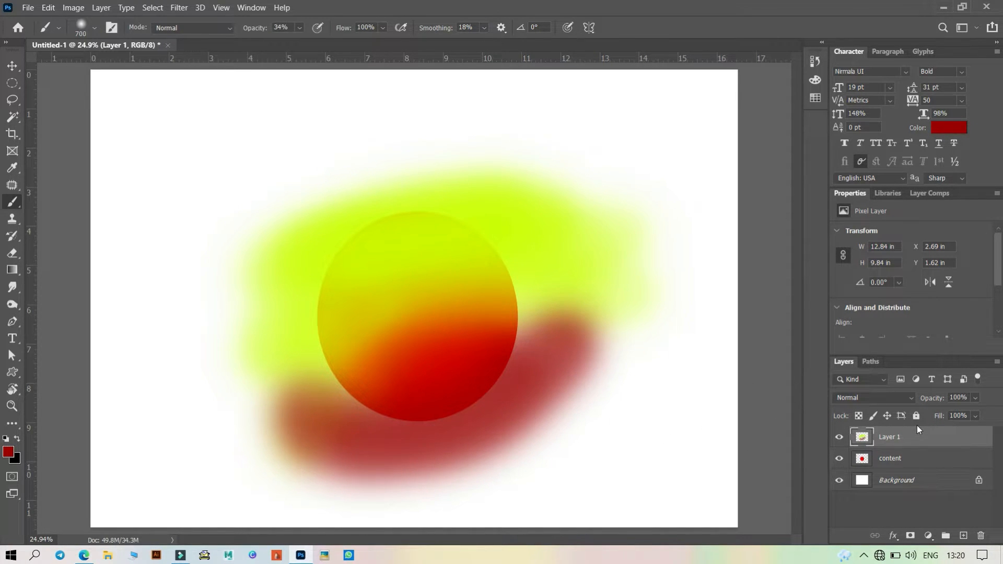
- Clip Layer 1 to the content layer, then undo the clipping
key("alt")
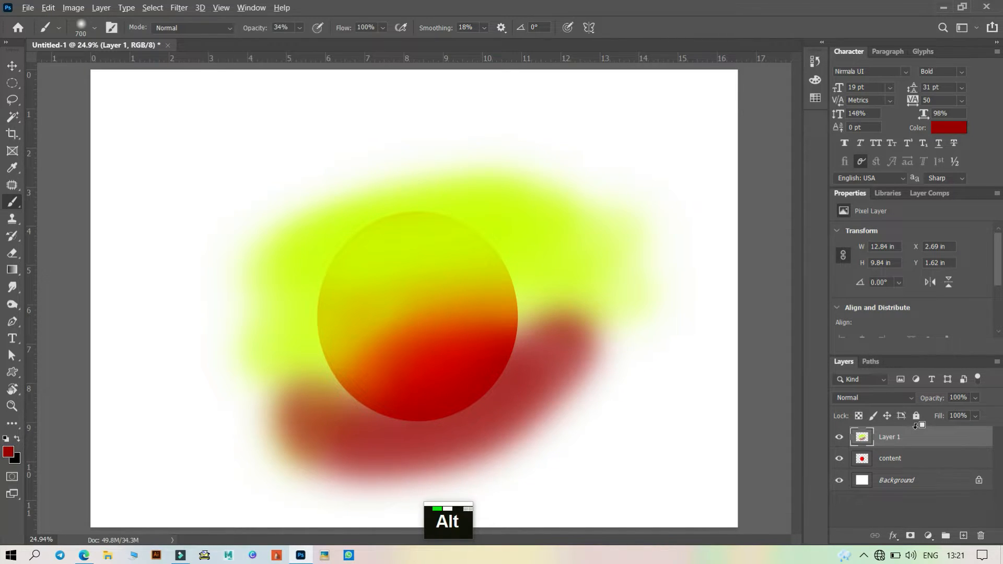
left_click(916, 426, "alt")
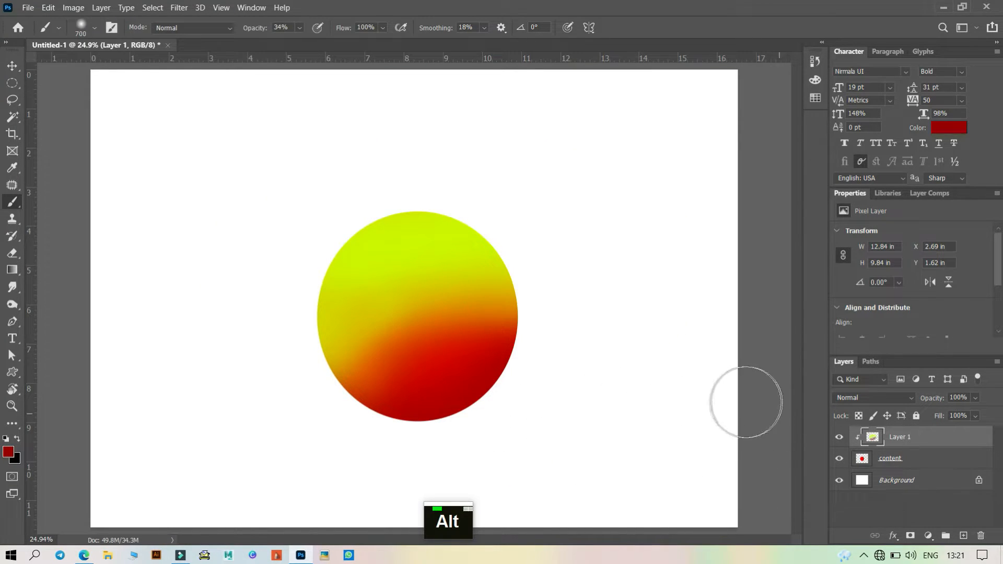
key("ctrl")
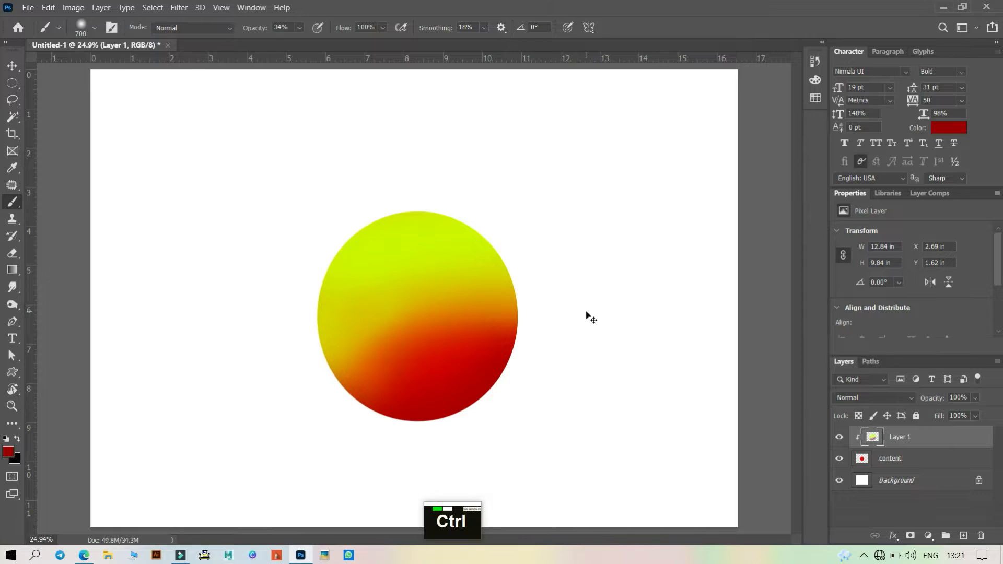
key("ctrl+z")
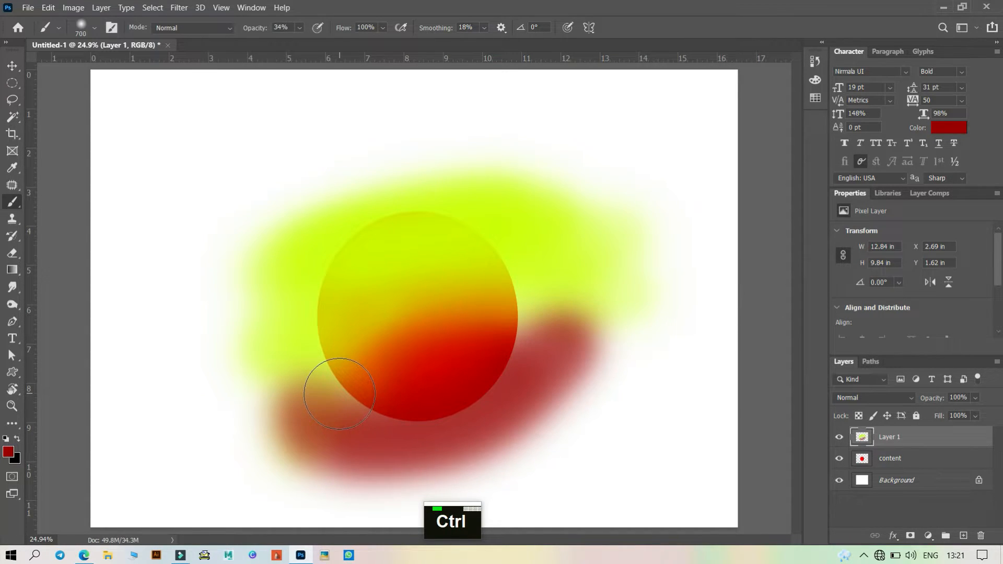
- Toggle Layer 1's clipping mask on and off again
key("ctrl+alt+g")
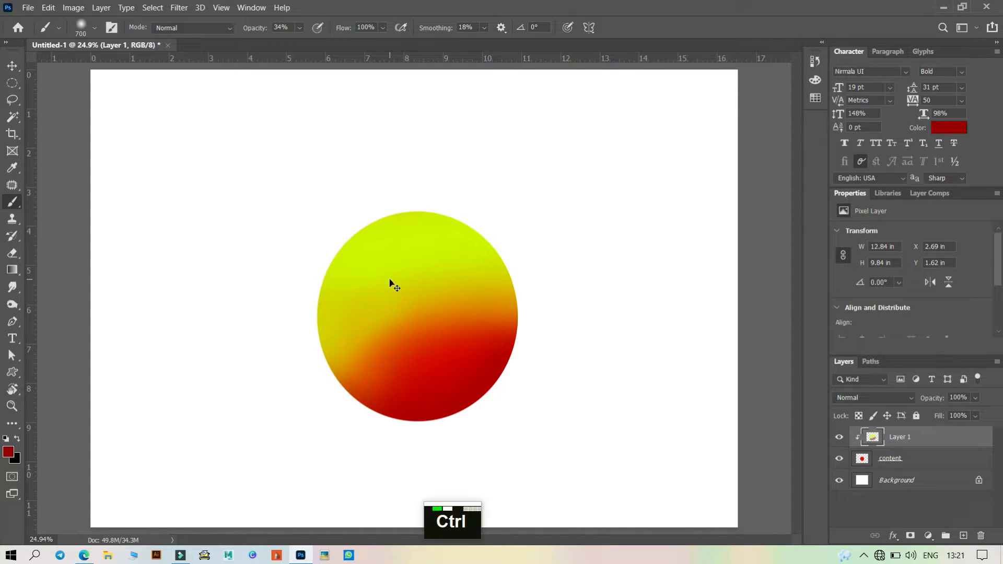
key("ctrl+alt+g")
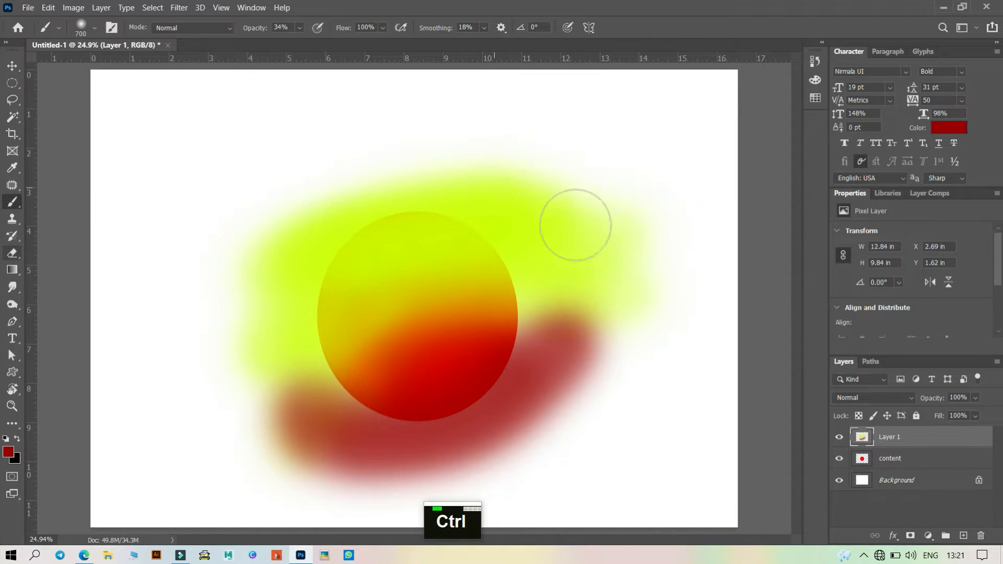
- Erase parts of Layer 1 along the circle's upper-left edge with the Eraser, shrinking the brush between strokes
left_click(12, 253)
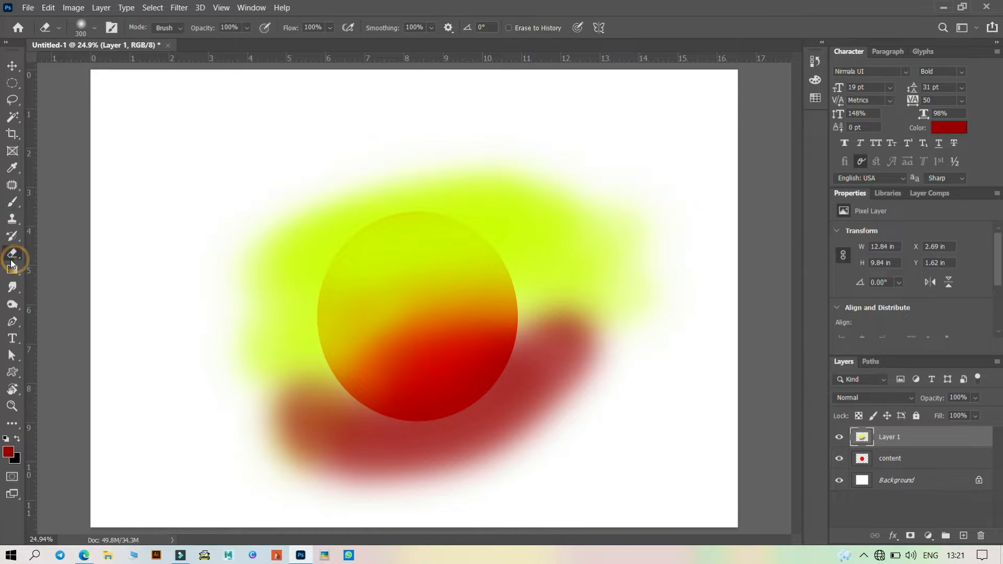
mouse_move(284, 225)
left_mouse_down()
mouse_move(249, 304)
mouse_move(356, 184)
mouse_move(244, 317)
mouse_move(272, 262)
mouse_move(360, 182)
mouse_move(271, 325)
mouse_move(258, 407)
mouse_move(268, 438)
mouse_move(280, 326)
mouse_move(325, 228)
mouse_move(292, 328)
mouse_move(293, 274)
left_mouse_up()
key("bracketleft")
key("bracketleft")
key("bracketleft")
key("bracketleft")
key("bracketleft")
key("bracketleft")
key("bracketleft")
key("bracketleft")
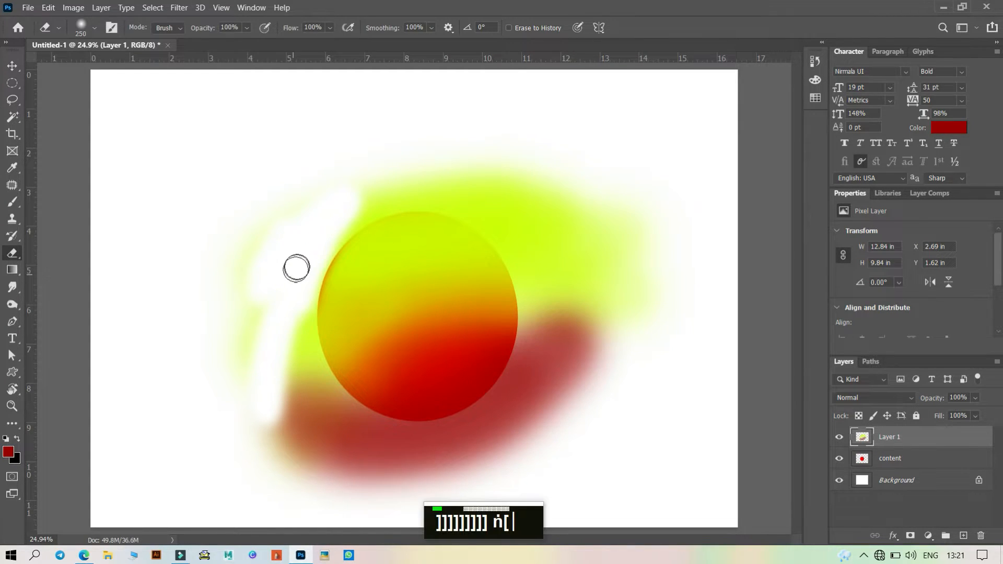
key("bracketleft")
key("bracketleft")
key("bracketleft")
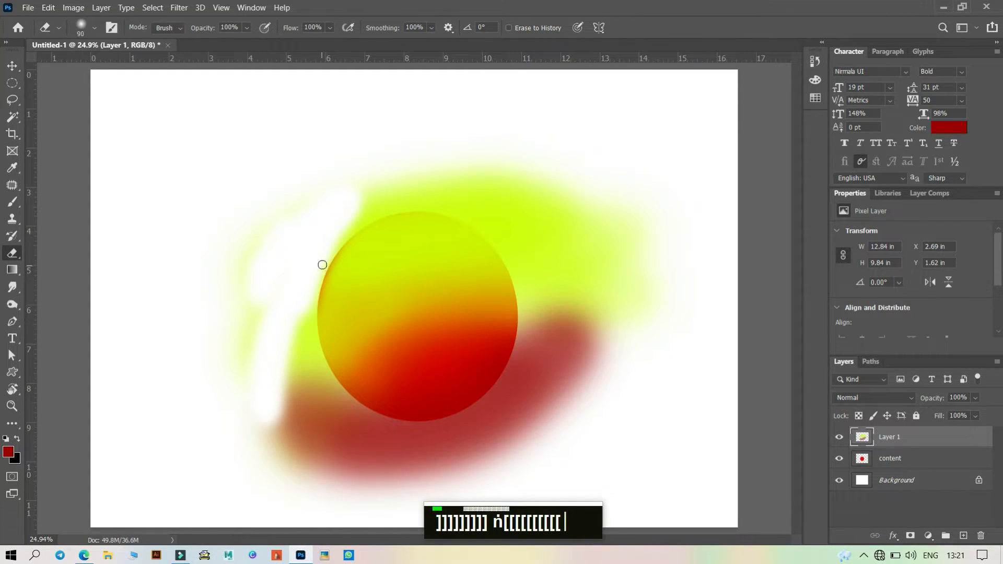
mouse_move(342, 240)
left_mouse_down()
mouse_move(382, 217)
mouse_move(430, 220)
mouse_move(361, 234)
mouse_move(367, 204)
left_mouse_up()
left_click(430, 220)
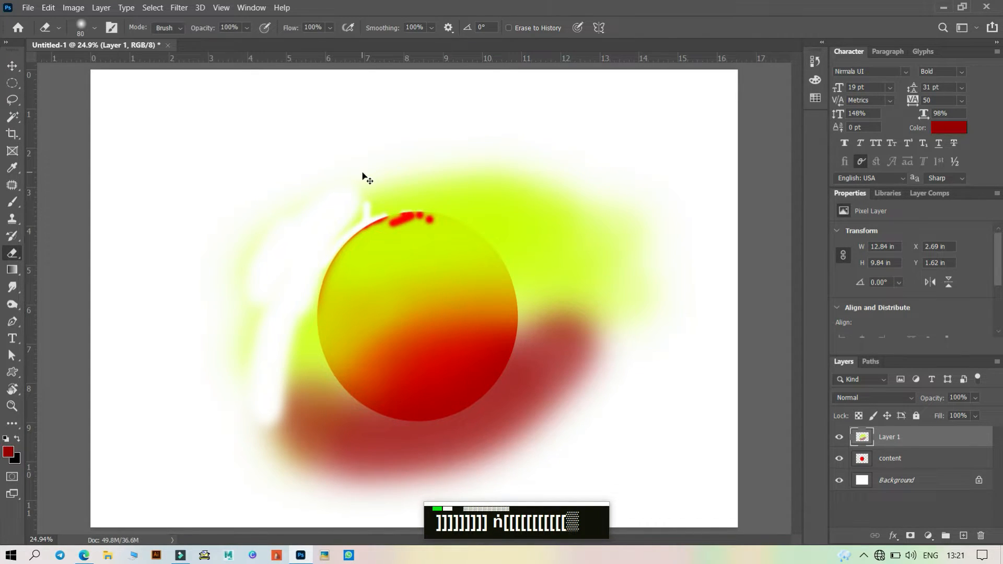
- Undo the eraser strokes on Layer 1
key("ctrl+z")
key("ctrl+z")
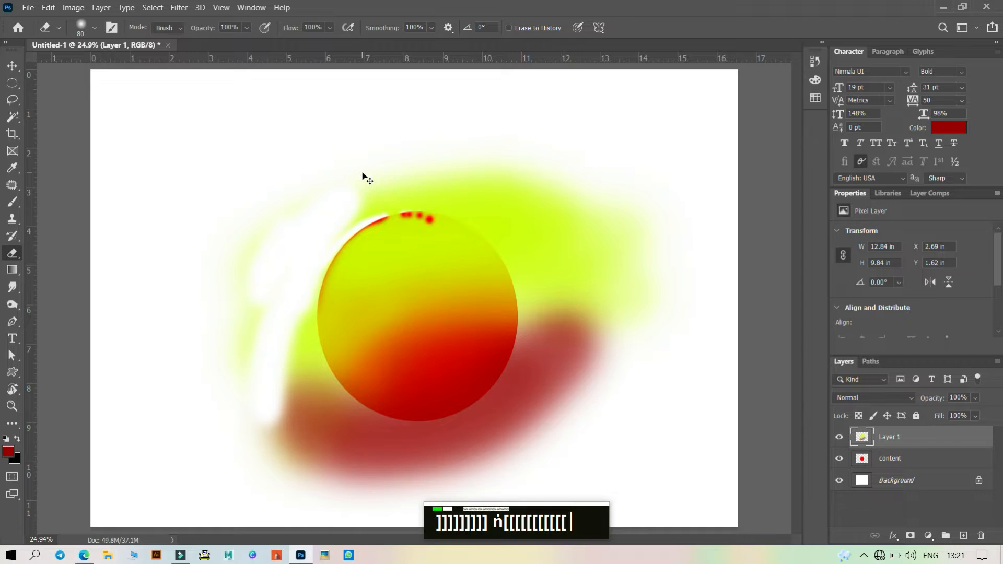
key("ctrl+z")
key("ctrl+z")
key("ctrl+z")
key("ctrl+z")
key("ctrl+z")
key("ctrl+z")
key("ctrl+z")
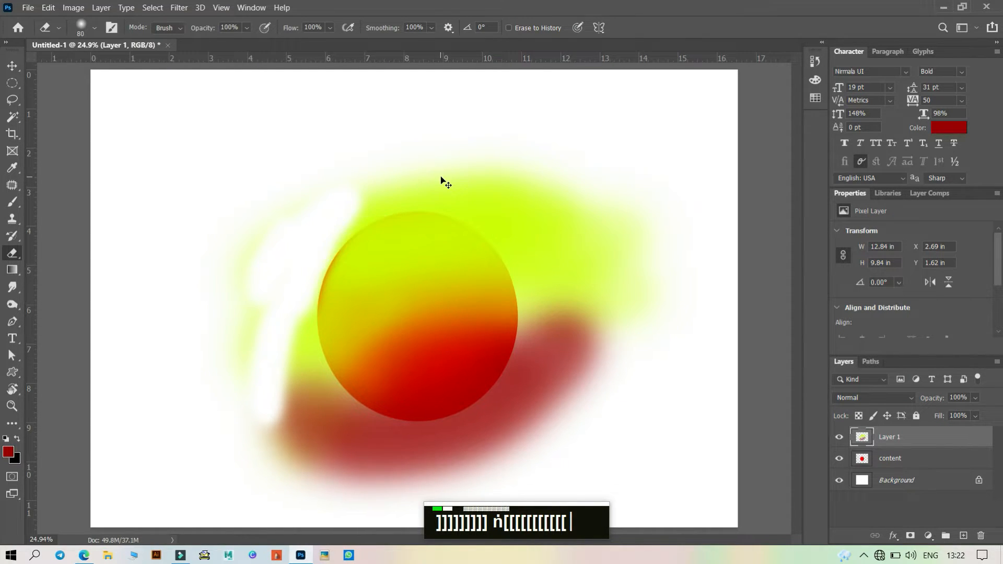
key("ctrl+z")
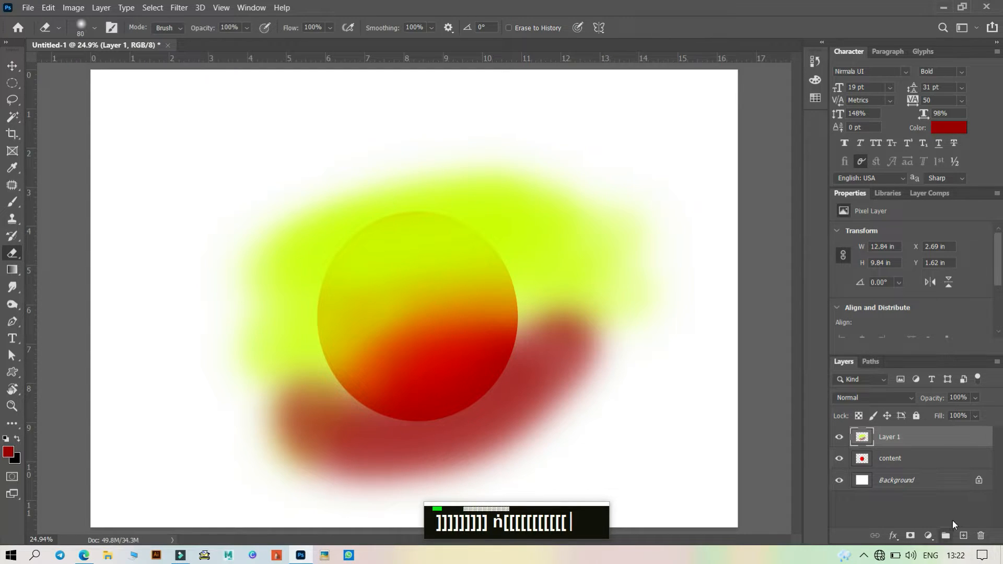
- Delete Layer 1
left_click(987, 540)
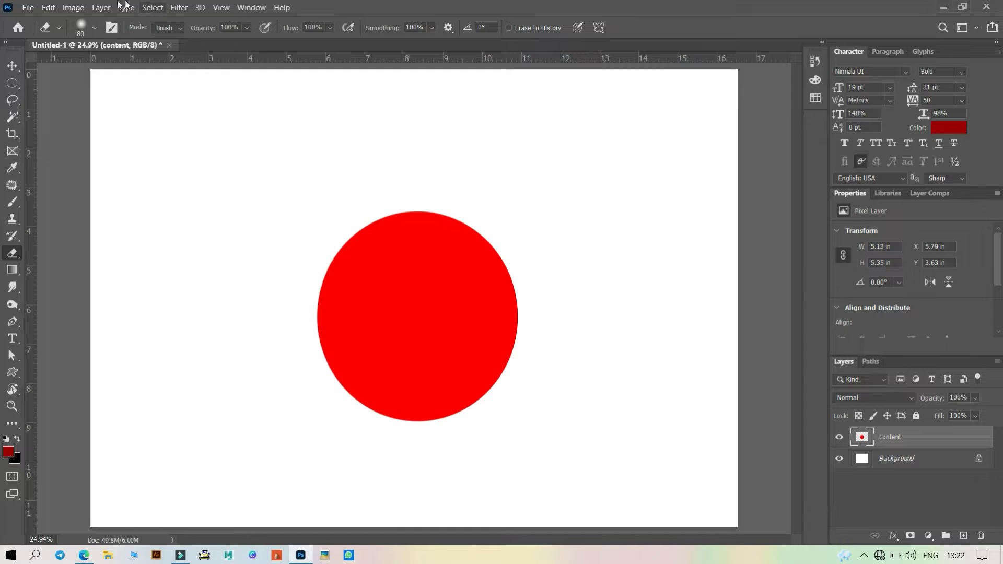
- Open the image pexels-photo-4596713 from the Desktop
left_click(26, 8)
left_click(41, 33)
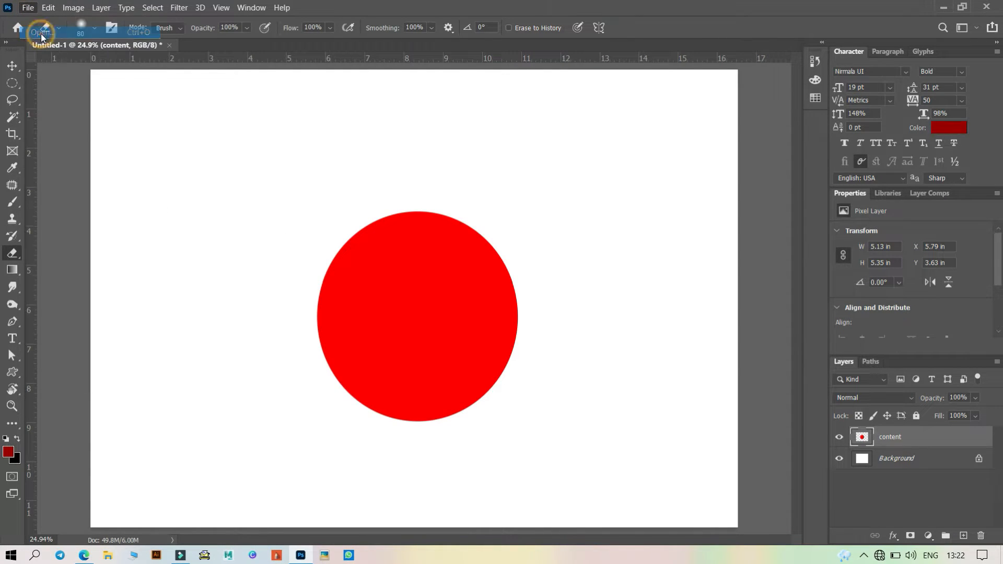
scroll(217, 156, "down", 5)
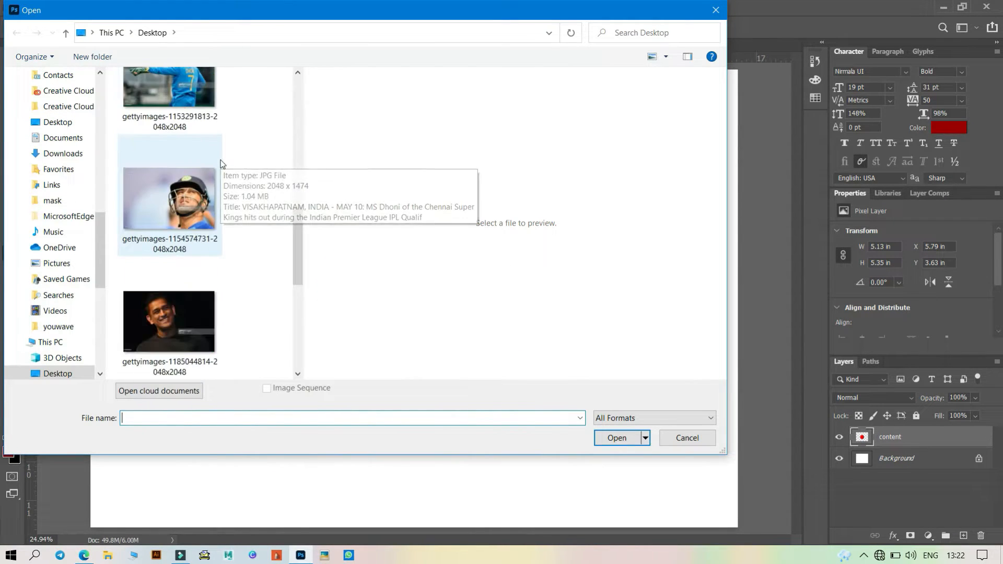
scroll(220, 158, "up", 4)
left_click_drag(297, 154, 306, 325)
left_click(170, 251)
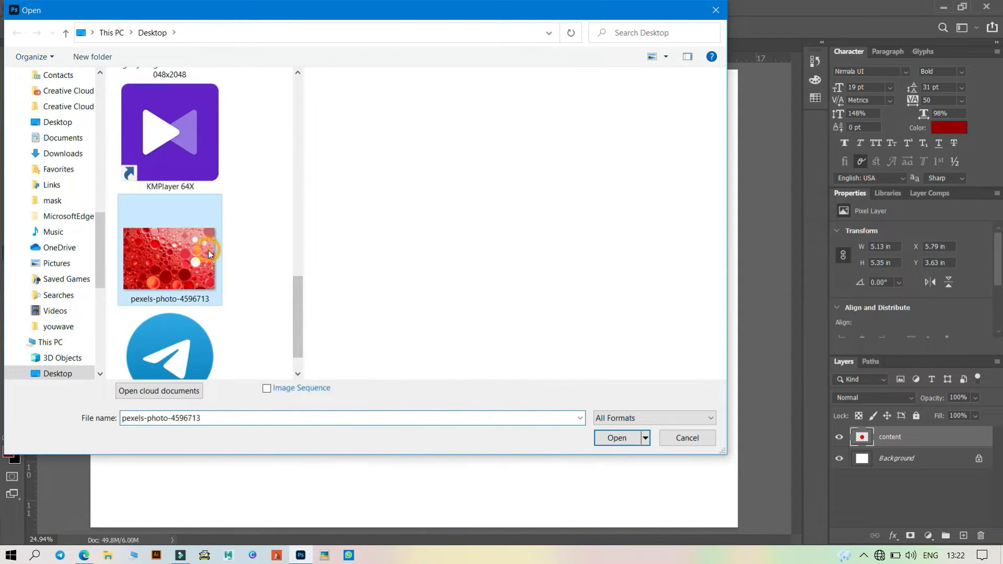
left_click(614, 438)
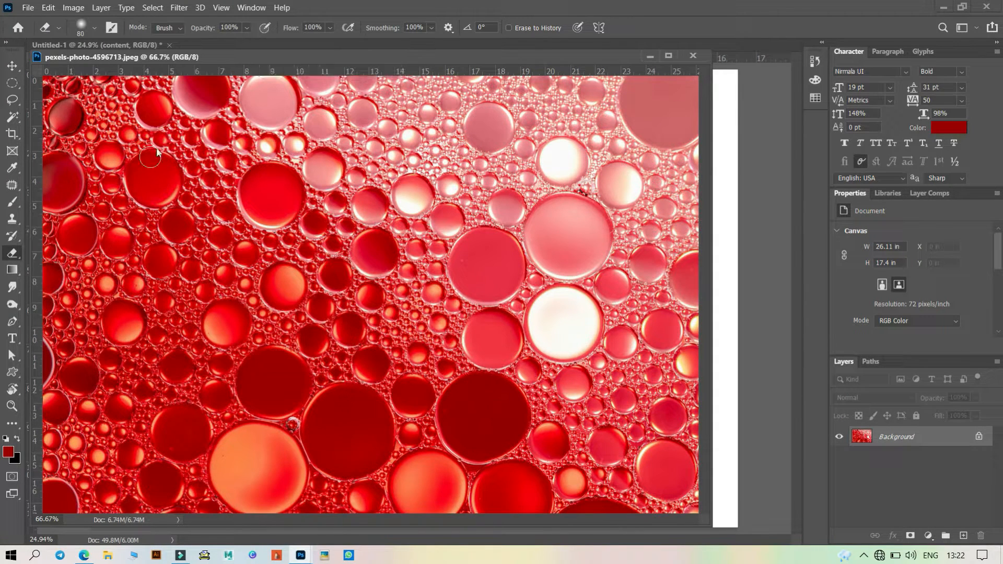
left_click(11, 65)
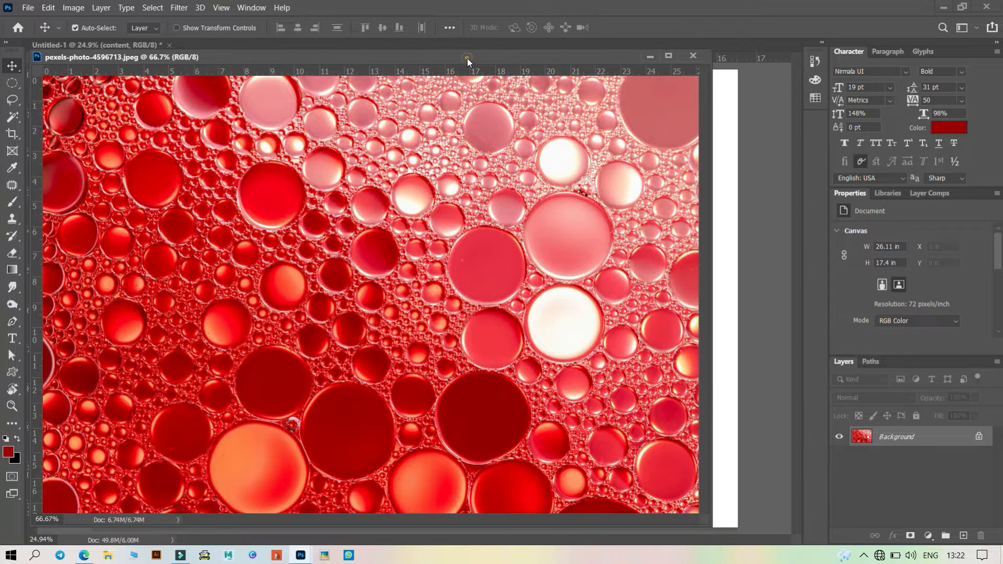
left_click_drag(467, 58, 319, 289)
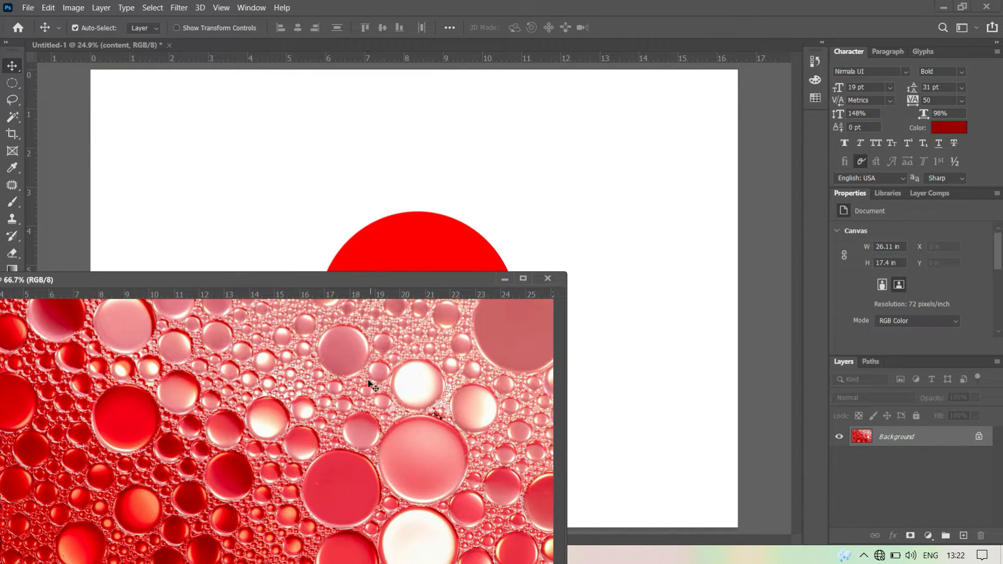
left_click_drag(250, 375, 625, 154)
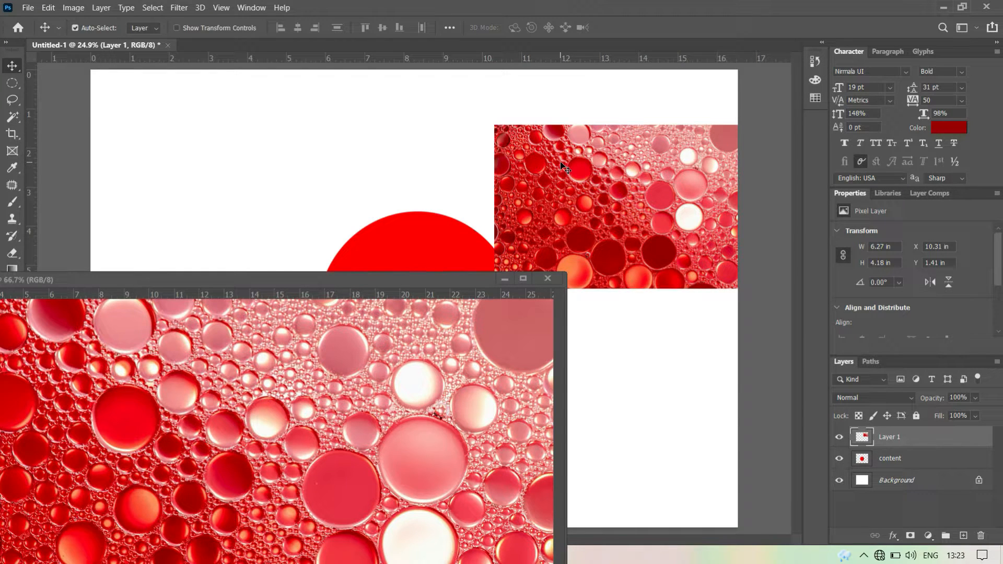
key("ctrl")
key("Delete")
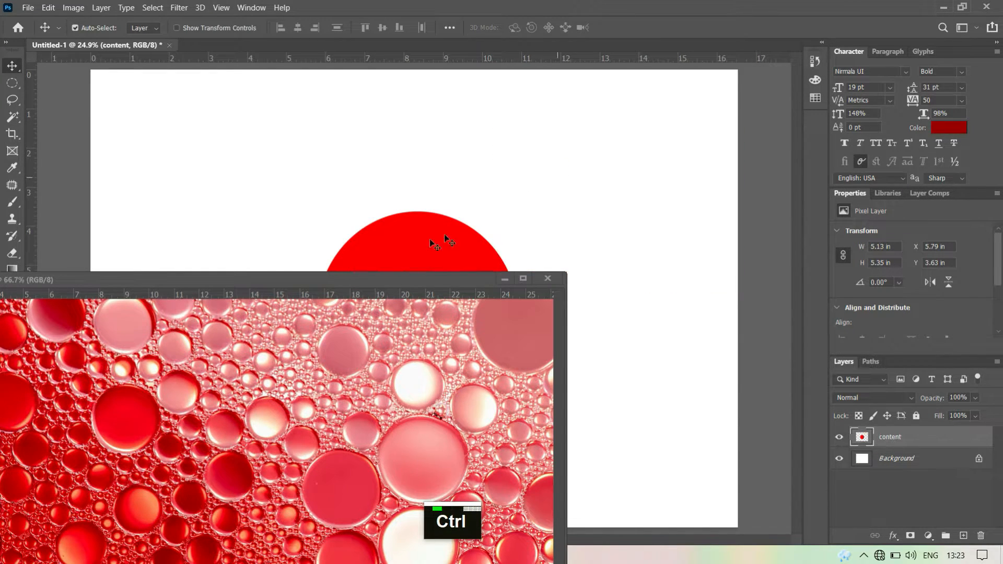
- Select the whole photo and copy it
left_click(420, 280)
left_click_drag(423, 282, 603, 83)
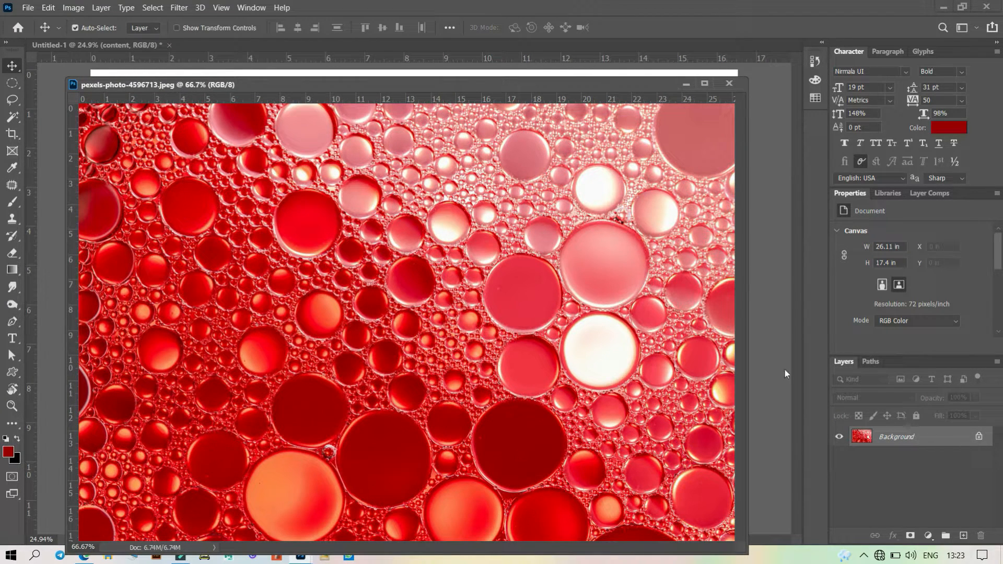
key("ctrl+a")
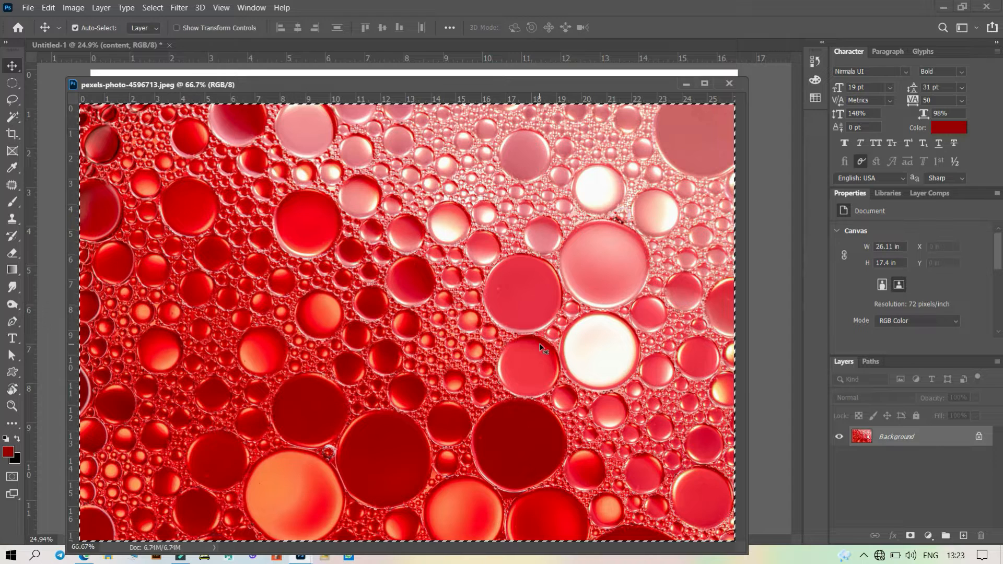
key("ctrl")
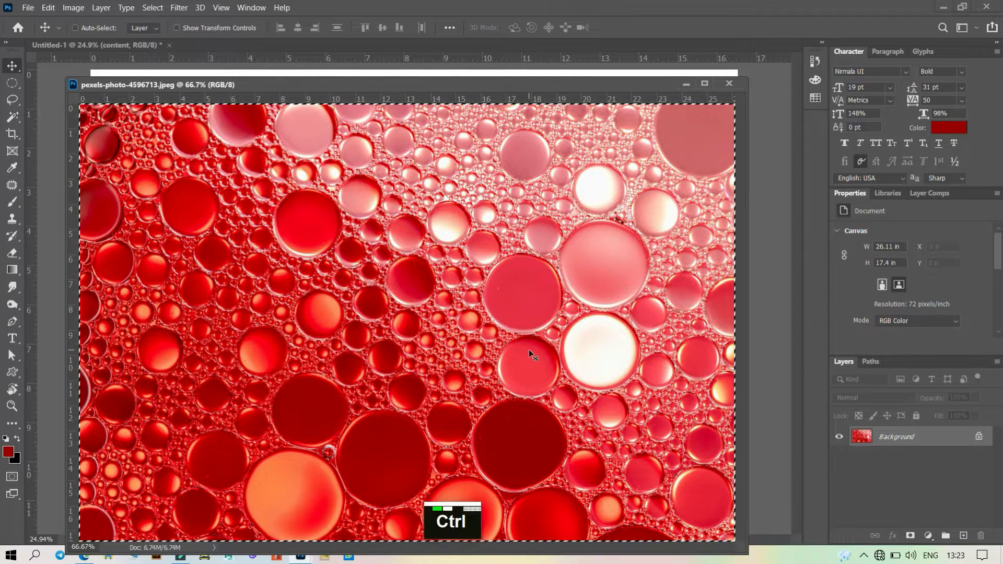
key("ctrl+c")
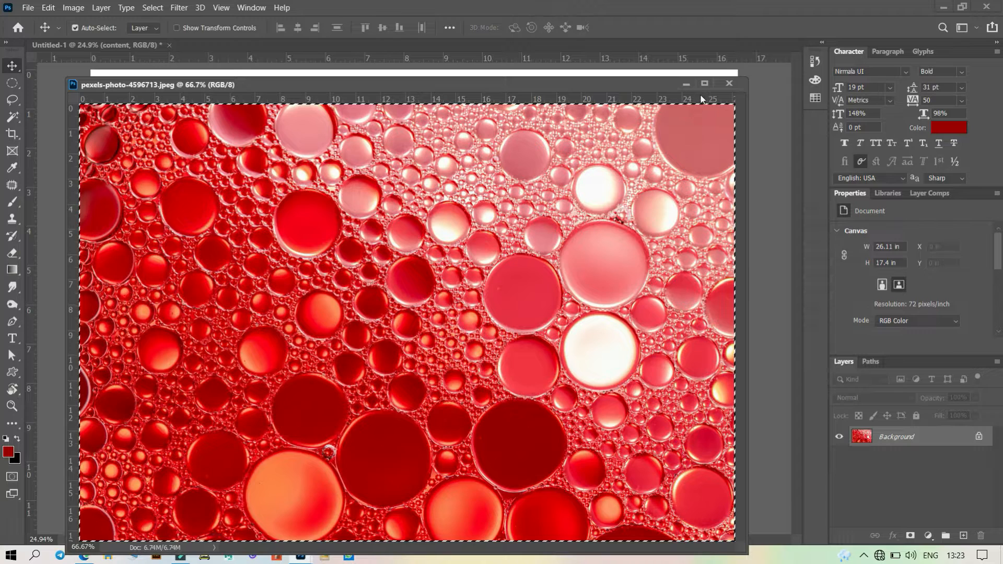
- Switch to the circle document and paste the photo as a new layer
left_click(687, 83)
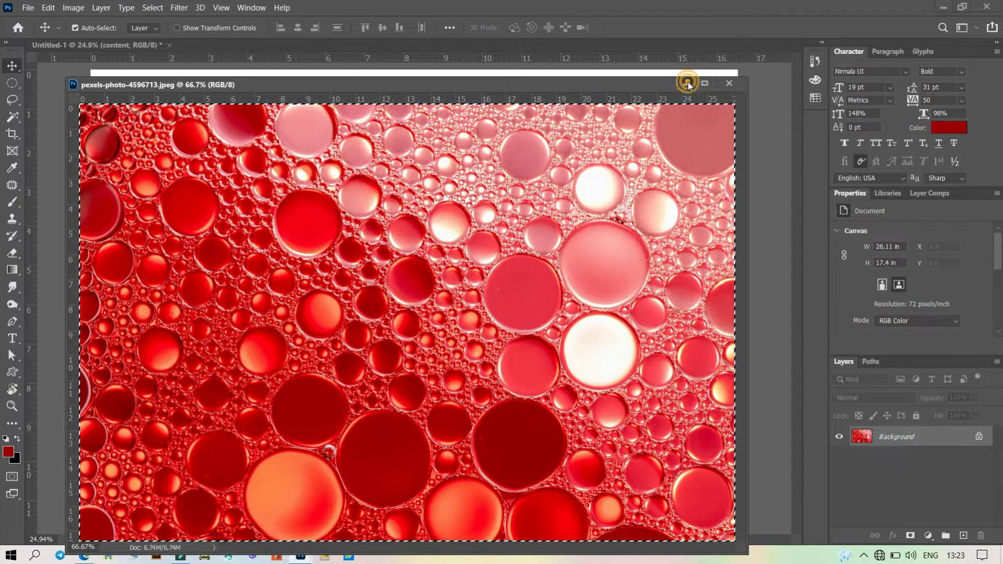
left_click(769, 334)
left_click(619, 289)
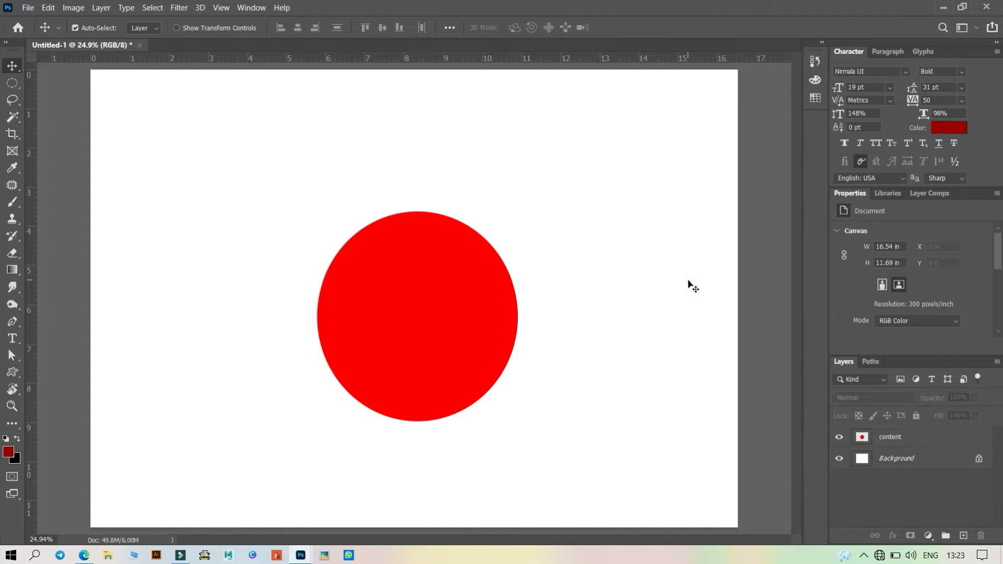
key("ctrl+v")
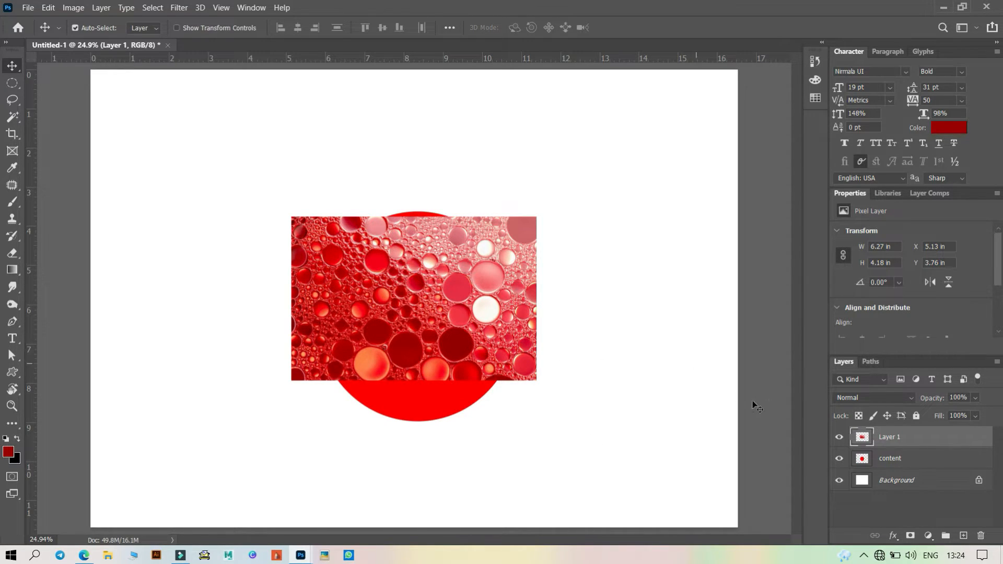
- Clip the pasted photo layer to the content circle layer
key("alt")
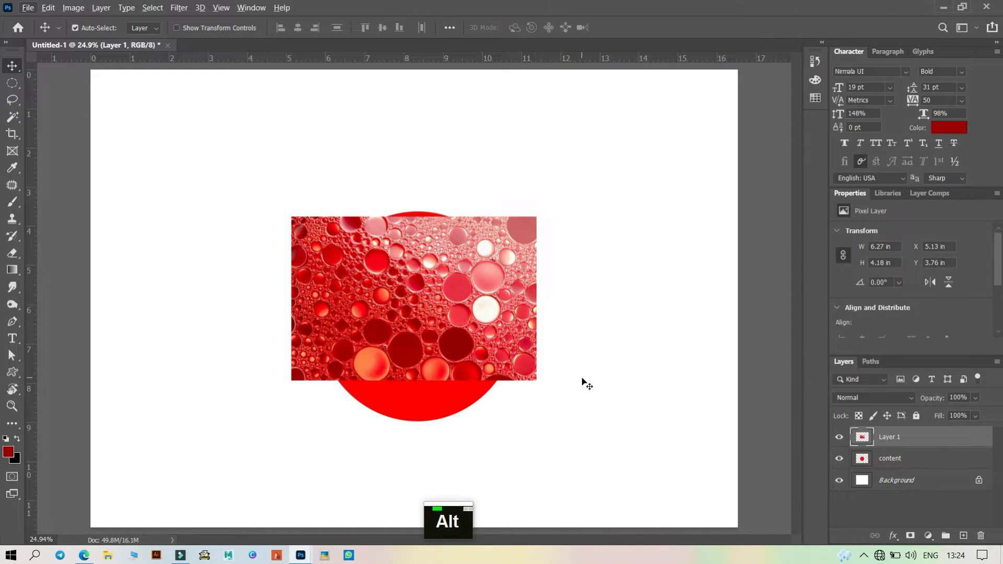
key("ctrl")
key("ctrl+alt+g")
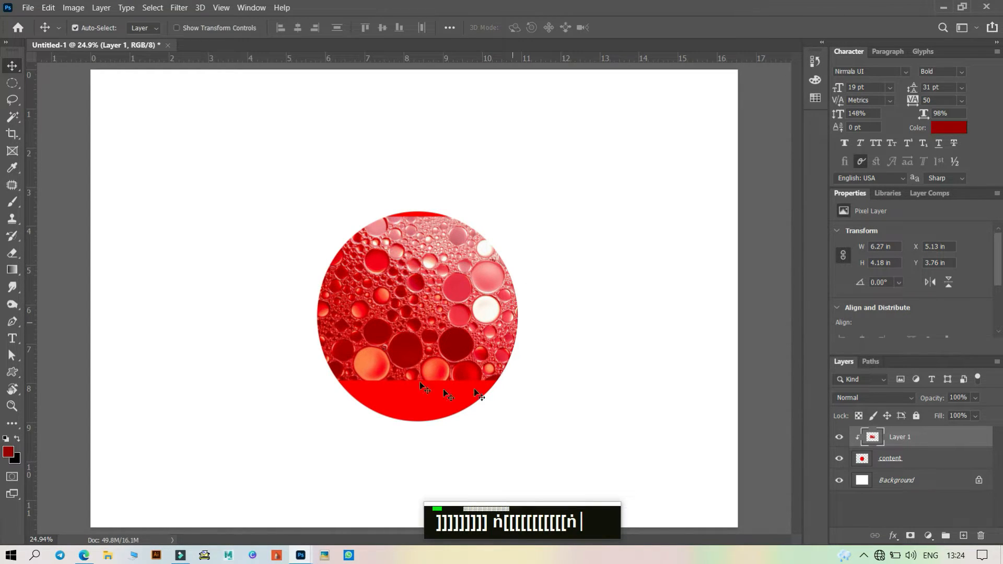
- Scale the clipped photo to about 134% so it covers the whole circle, and commit the transform
key("ctrl+t")
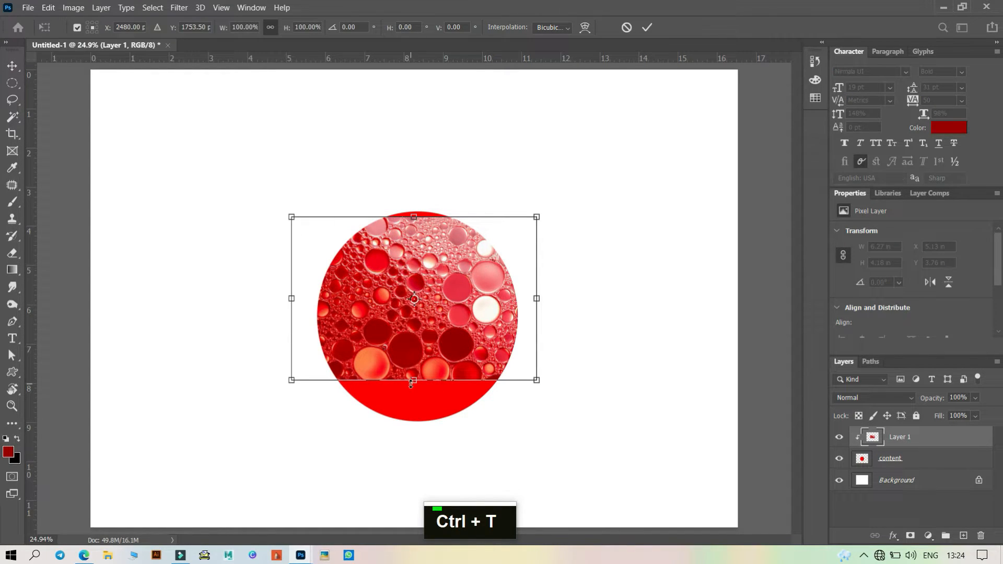
left_click_drag(414, 380, 411, 434)
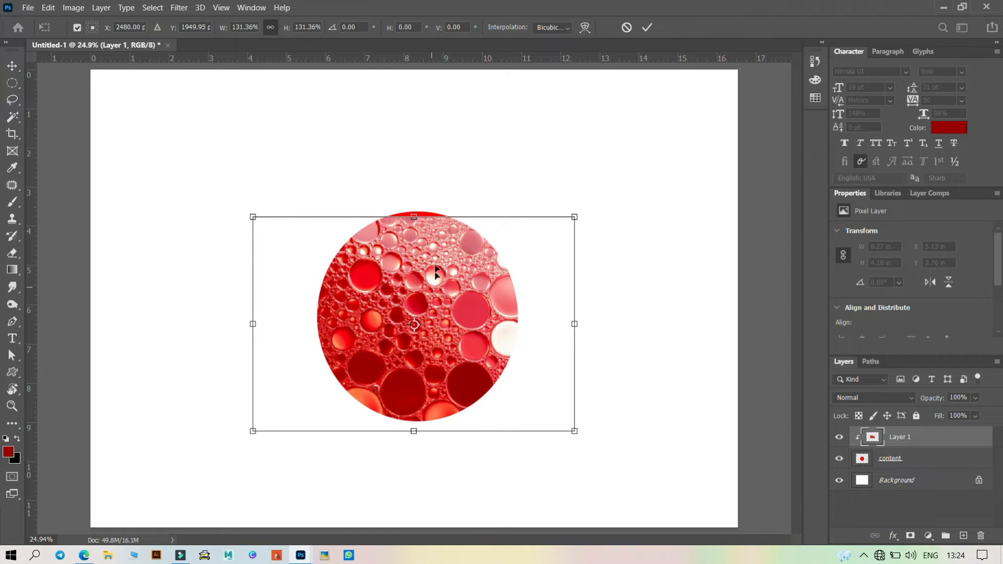
left_click_drag(413, 218, 415, 209)
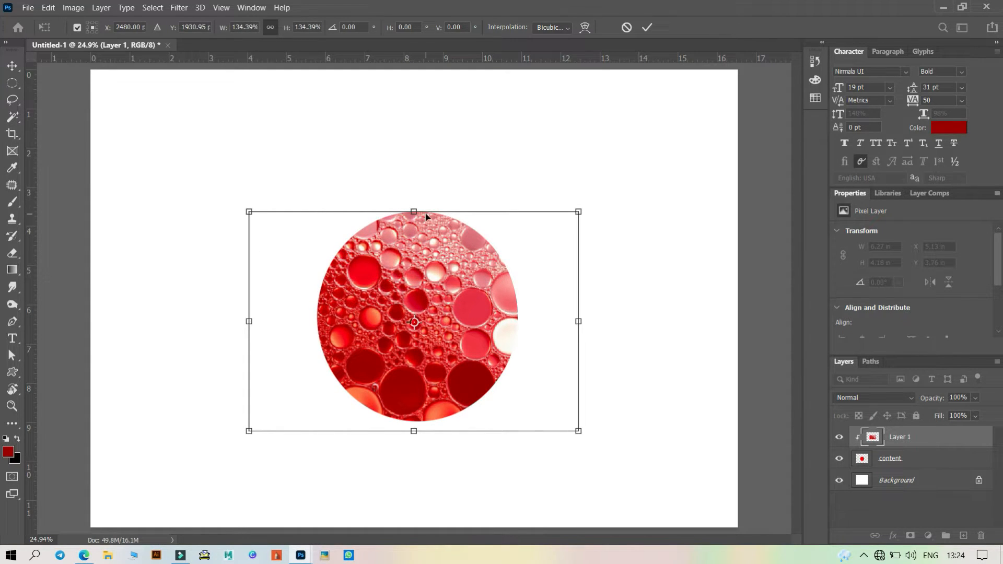
left_click(646, 27)
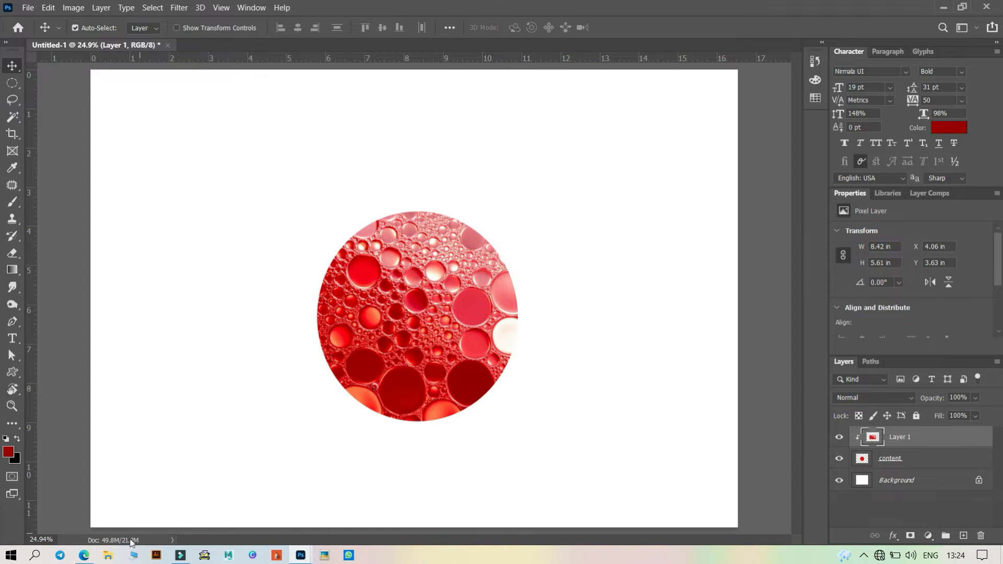
- Open the image pexels-nibret-sanga-1445340 from the Downloads folder
left_click(30, 10)
left_click(40, 32)
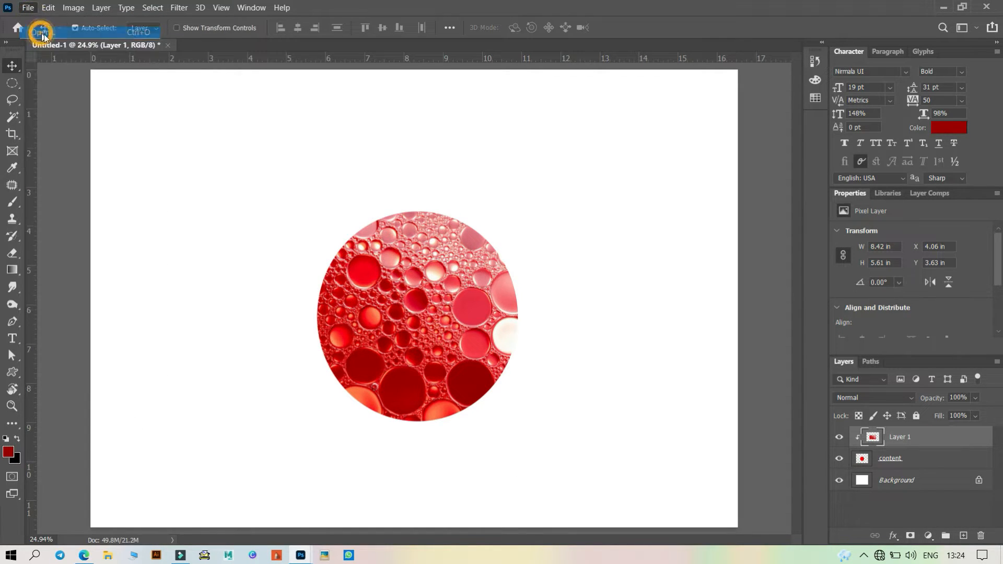
scroll(272, 221, "down", 10)
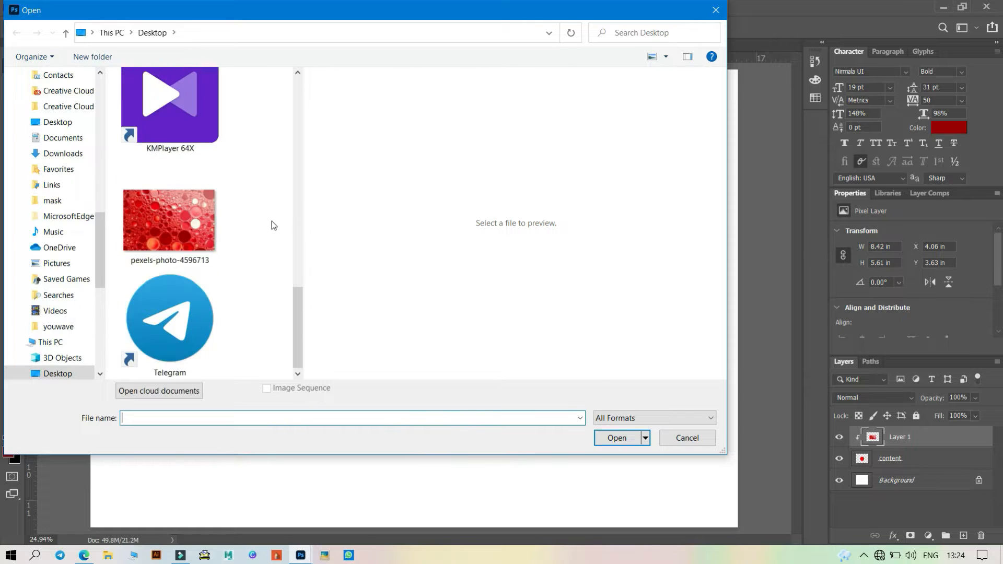
left_click_drag(297, 302, 308, 88)
left_click(58, 374)
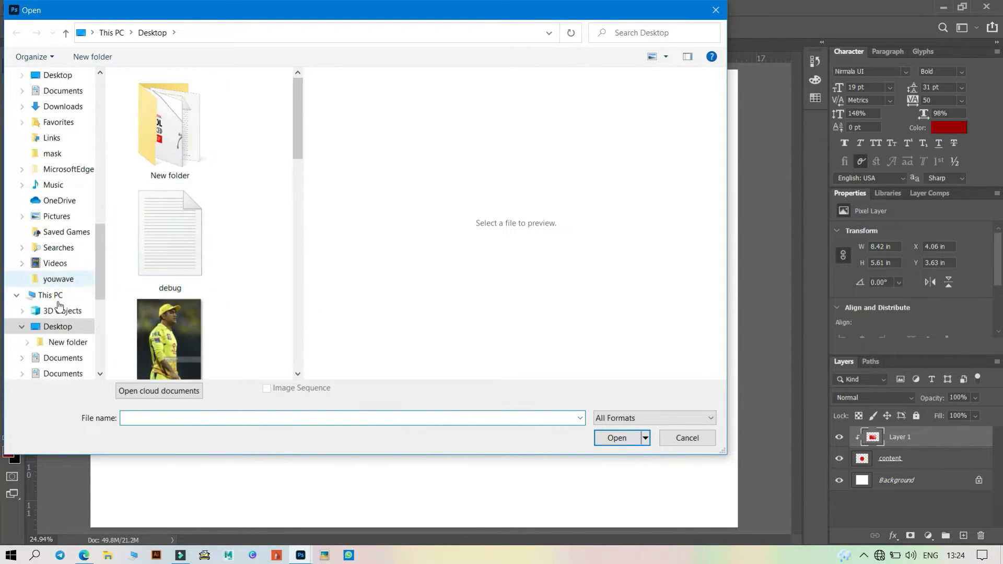
left_click(55, 311)
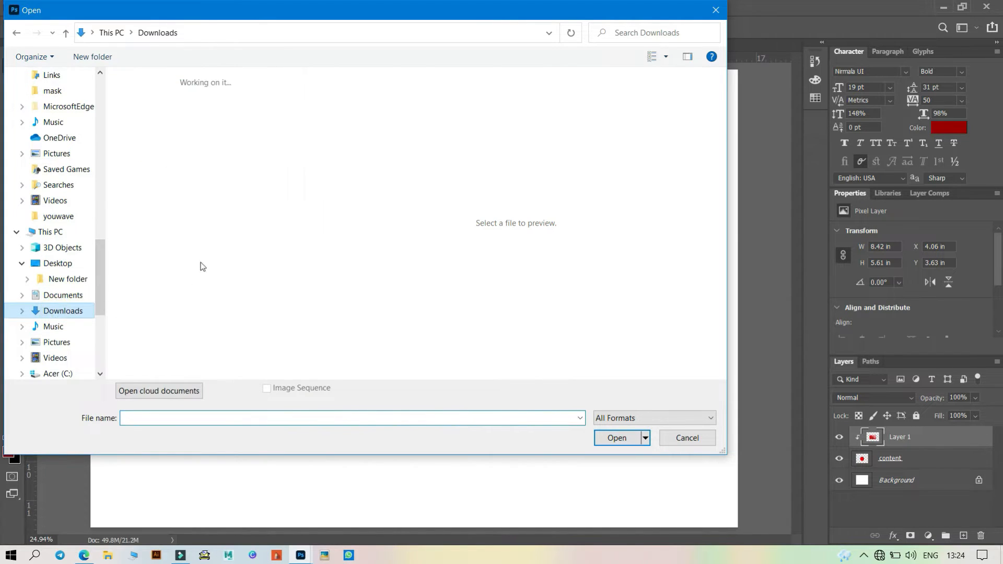
mouse_move(296, 108)
left_mouse_down()
mouse_move(299, 188)
mouse_move(297, 107)
left_mouse_up()
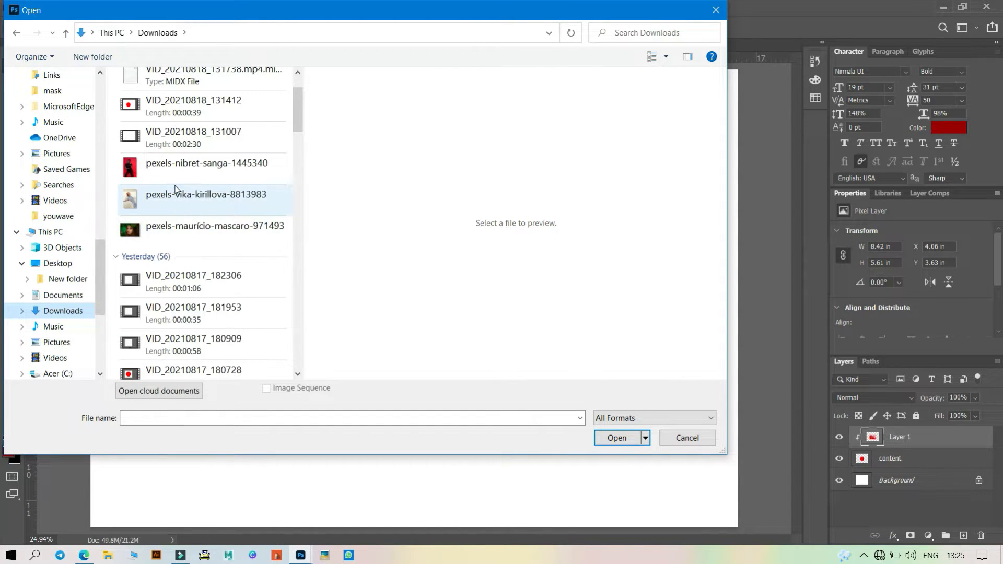
left_click(202, 165)
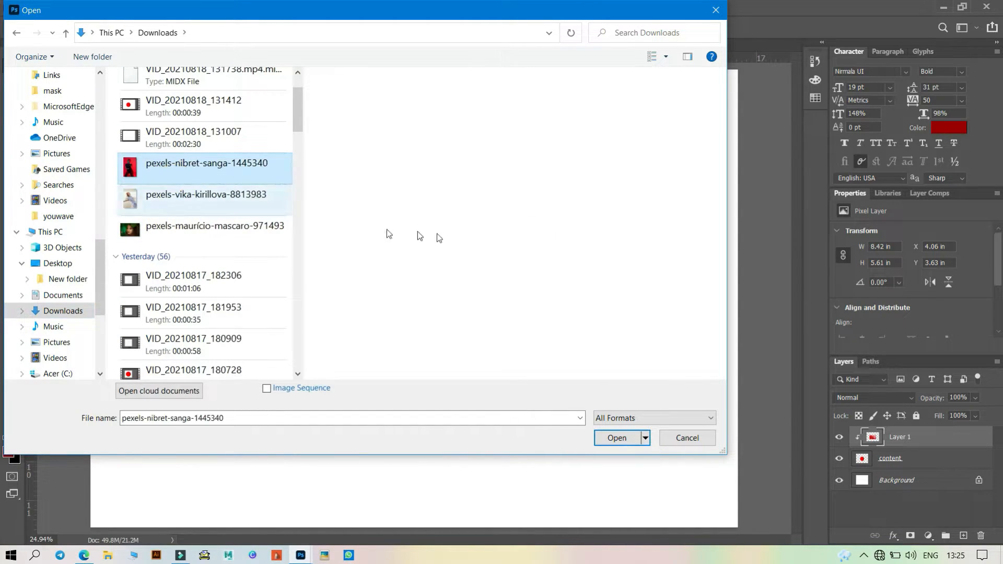
left_click(622, 440)
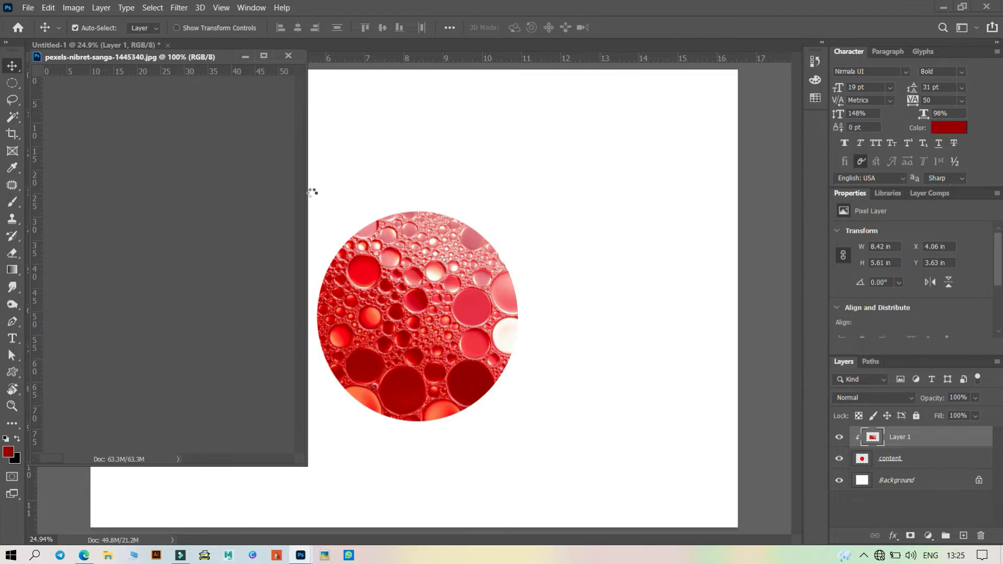
- Switch to the circle document and delete the clipped bubble photo layer
left_click(620, 346)
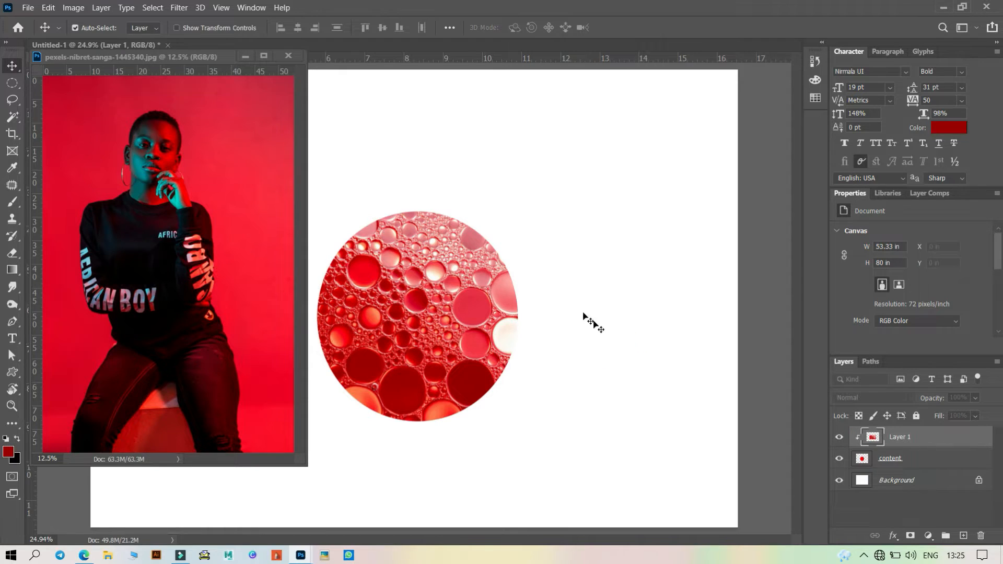
left_click(980, 537)
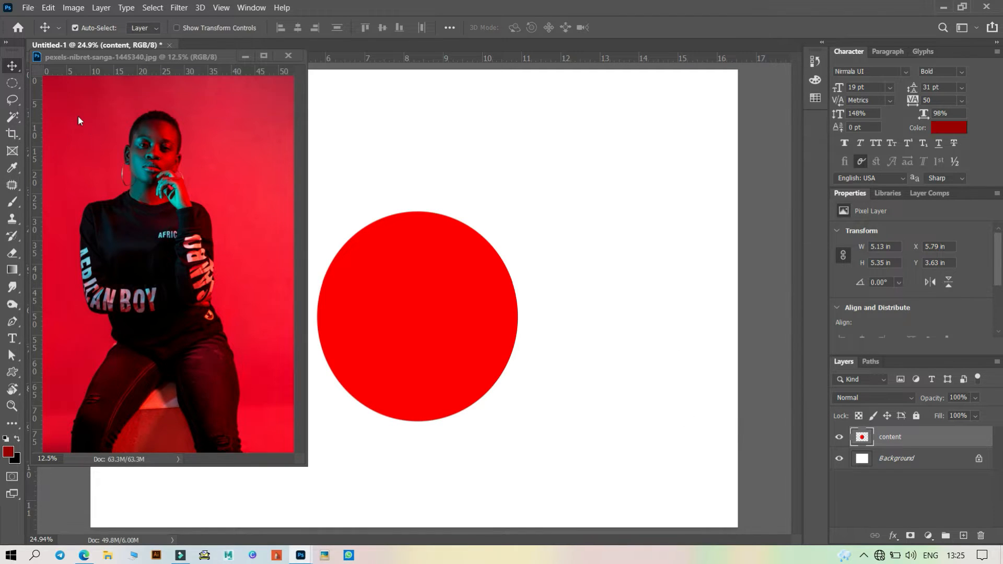
- Drag the portrait photo into the circle document as a new layer and put the photo window away
left_click_drag(117, 151, 507, 304)
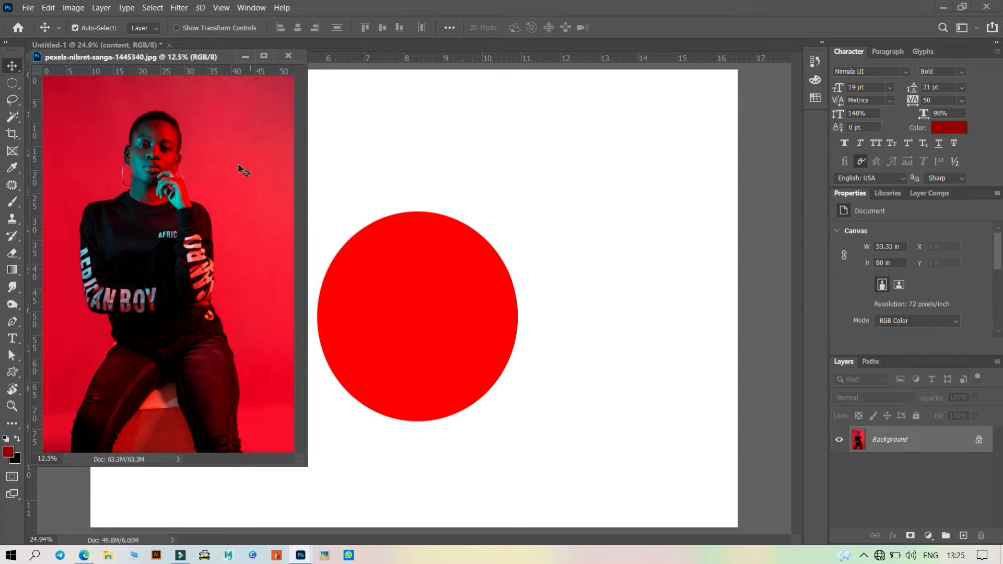
left_click_drag(238, 164, 479, 228)
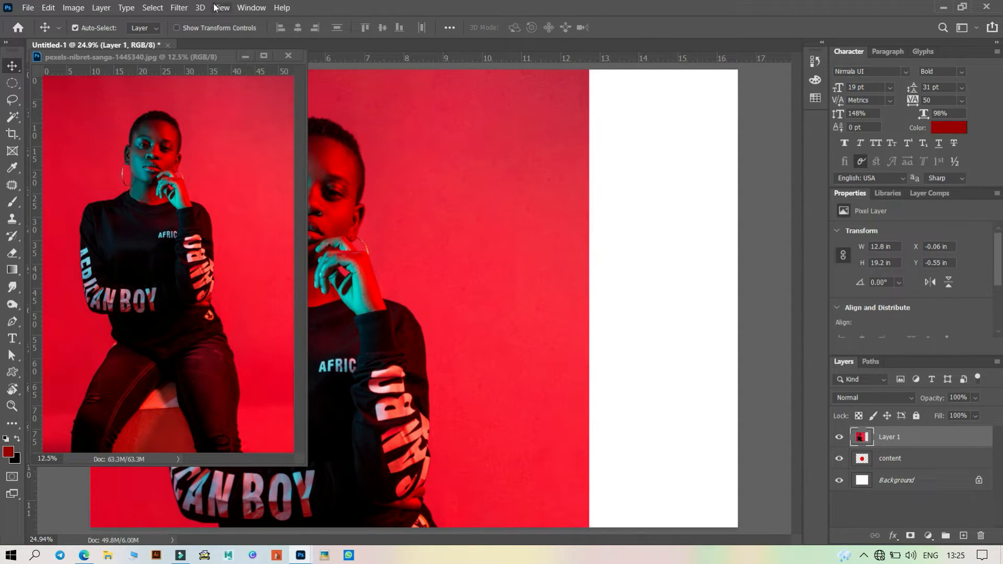
left_click(241, 56)
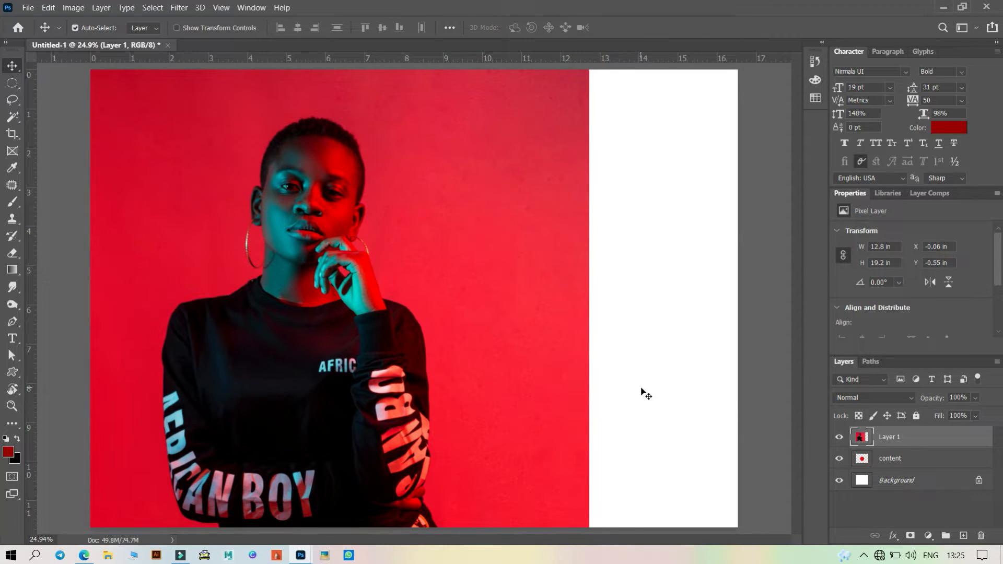
- Lower the portrait layer's opacity to 53% and move the face over the circle
left_click(976, 398)
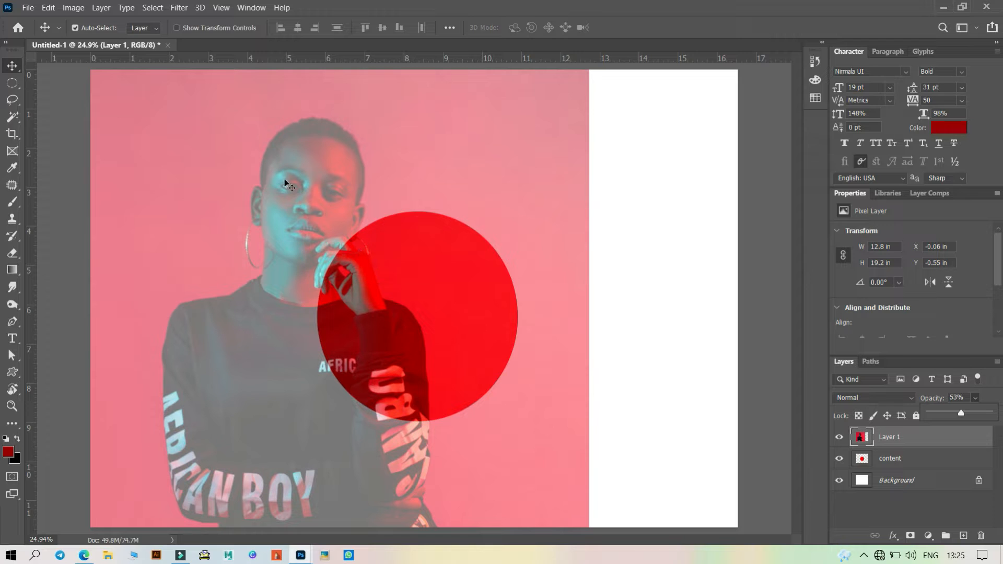
left_click(293, 198)
left_click_drag(295, 200, 406, 302)
- Scale the portrait to about 81% and reposition it so the face sits inside the circle, then commit
key("ctrl+t")
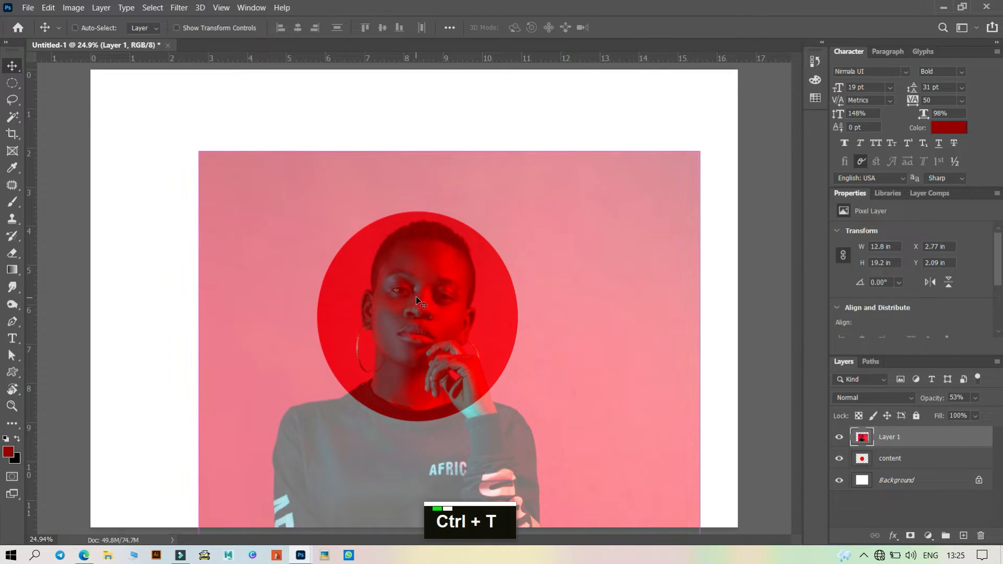
left_click_drag(702, 153, 652, 293)
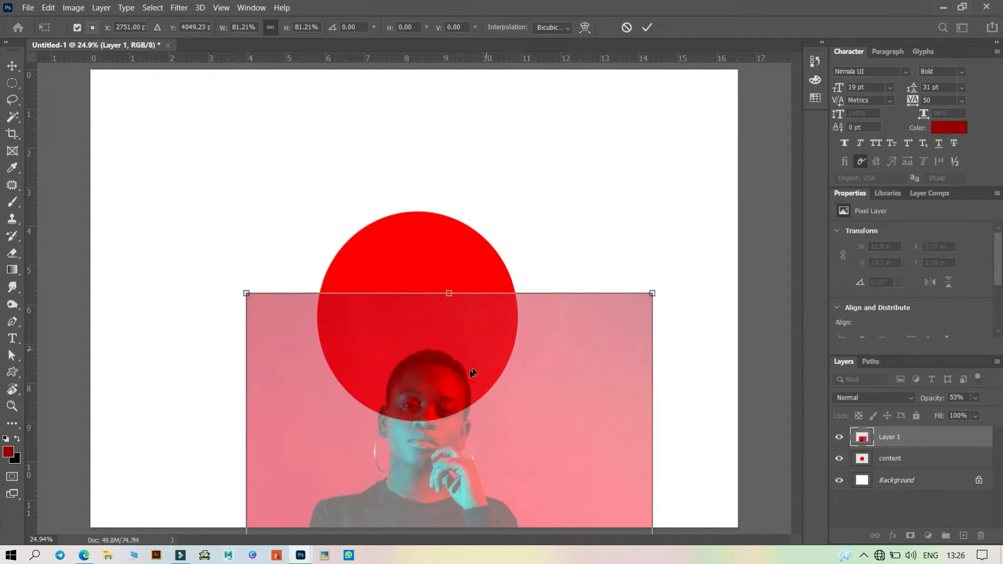
left_click_drag(459, 369, 449, 257)
left_click(647, 27)
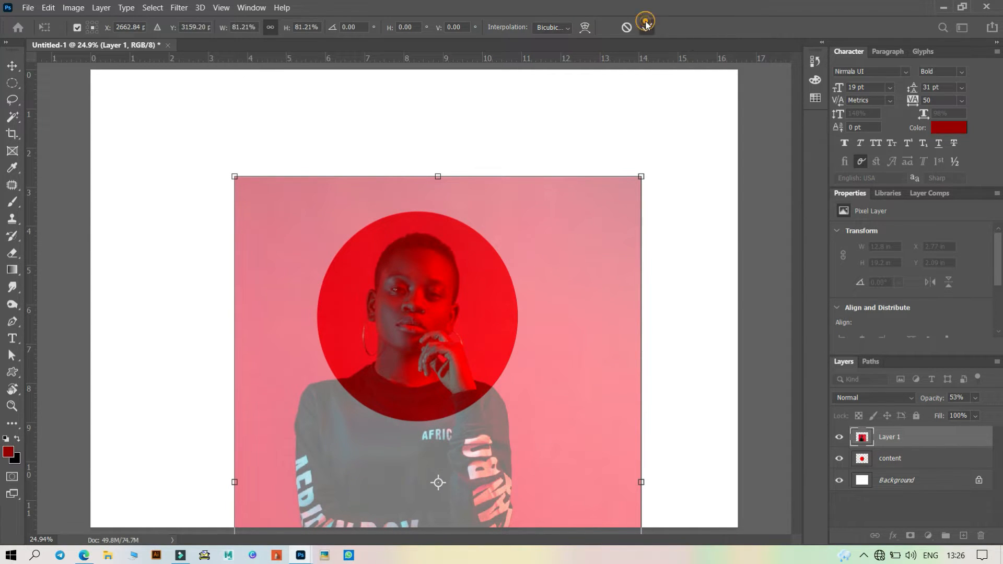
- Restore the portrait layer's opacity to 100% and clip it to the content circle layer
left_click(975, 397)
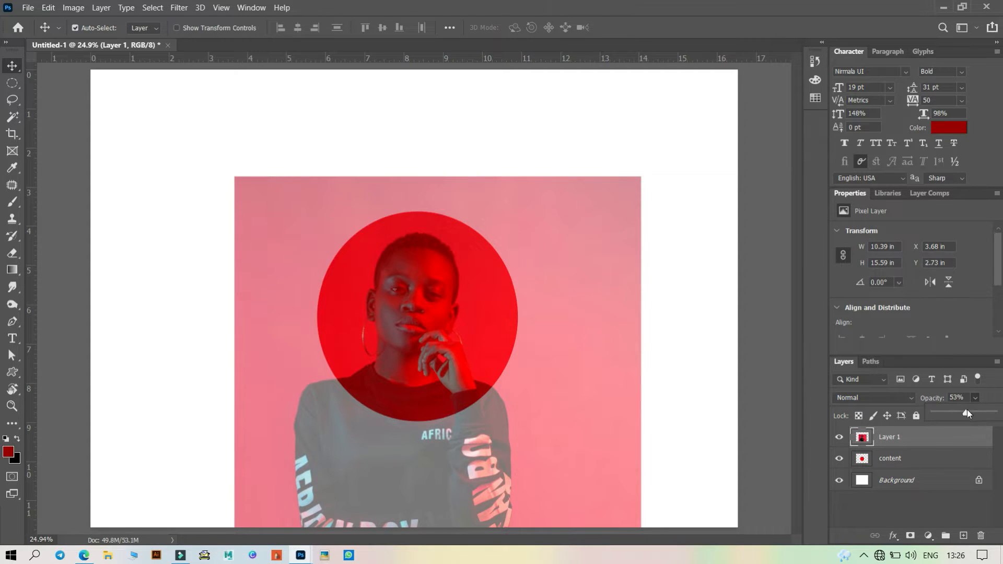
left_click_drag(967, 409, 994, 413)
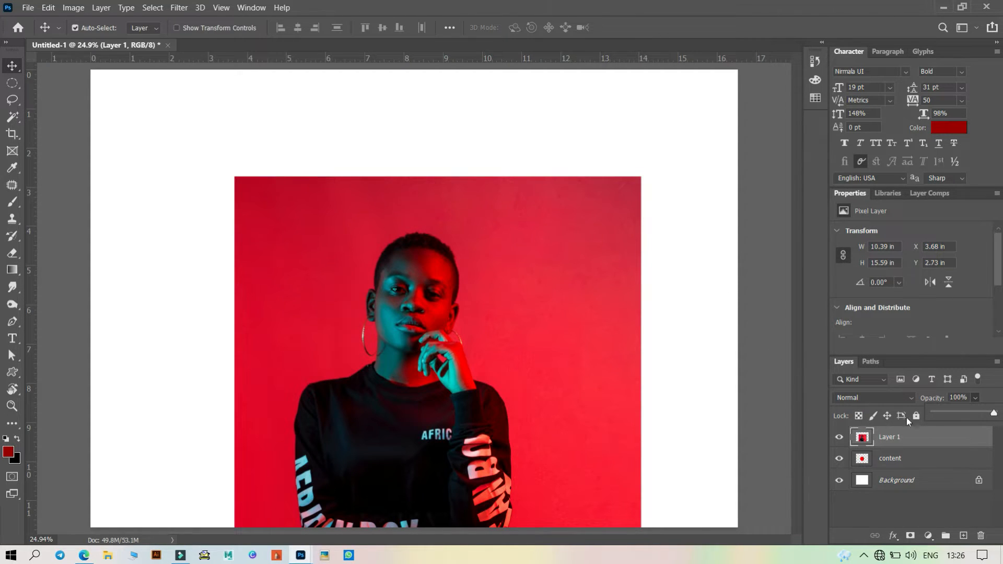
left_click(929, 440)
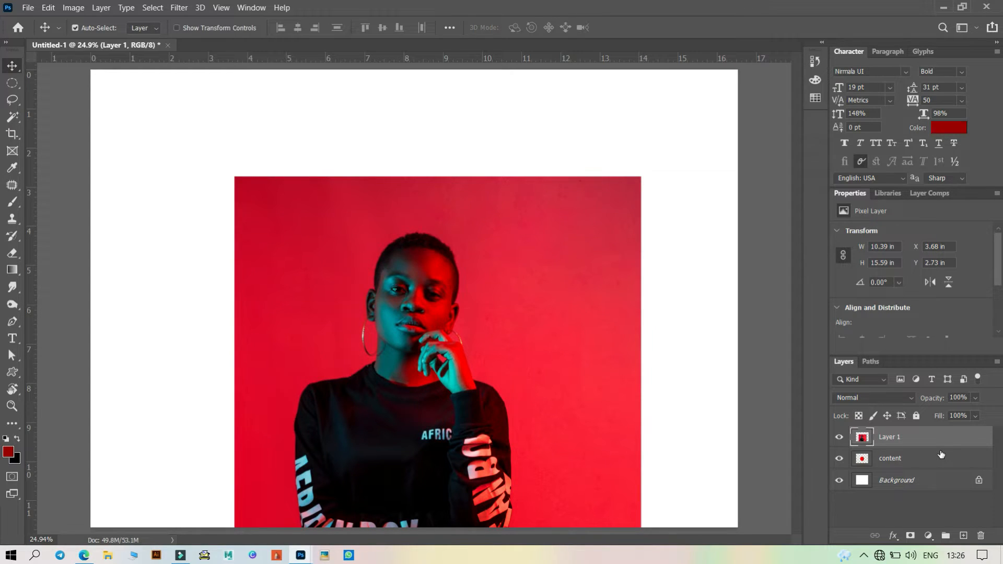
key("alt")
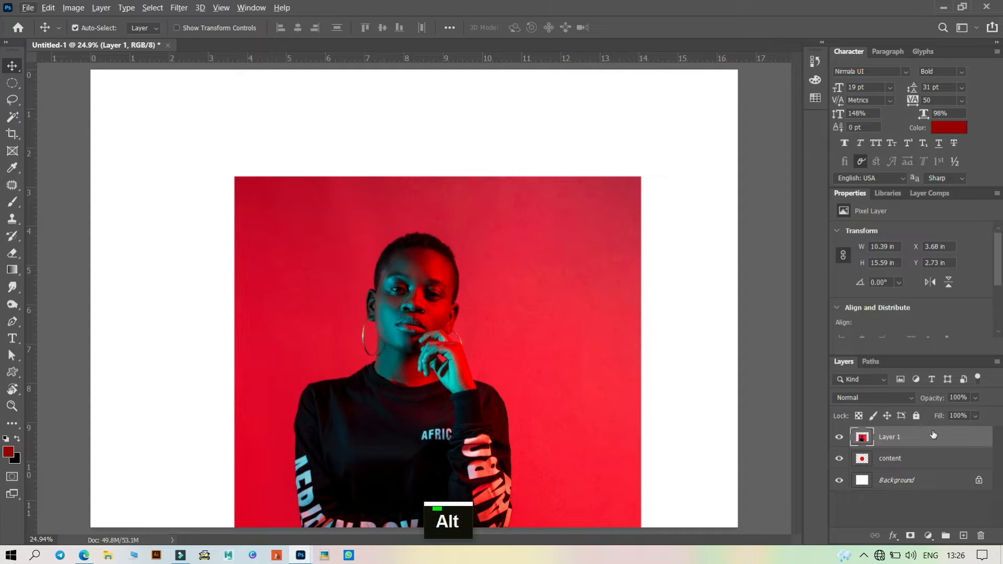
right_click(933, 438)
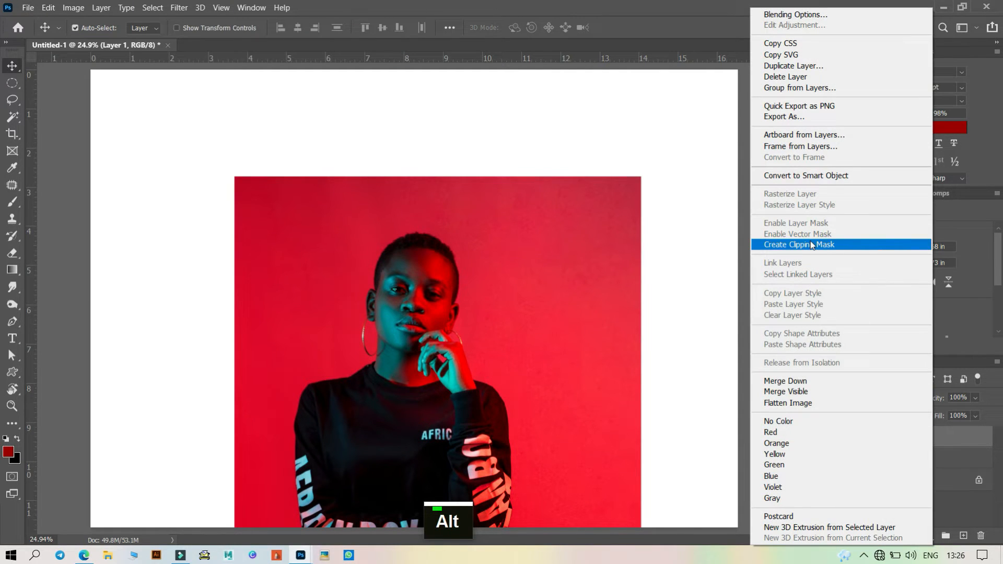
left_click(810, 245)
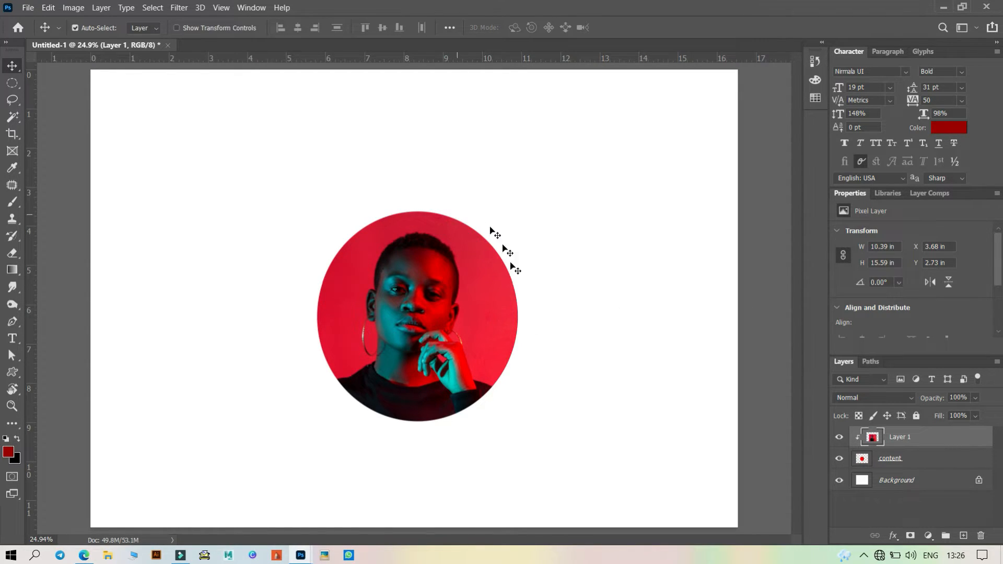
- Open the layer style of the content circle layer and add a Drop Shadow effect
left_click(960, 462)
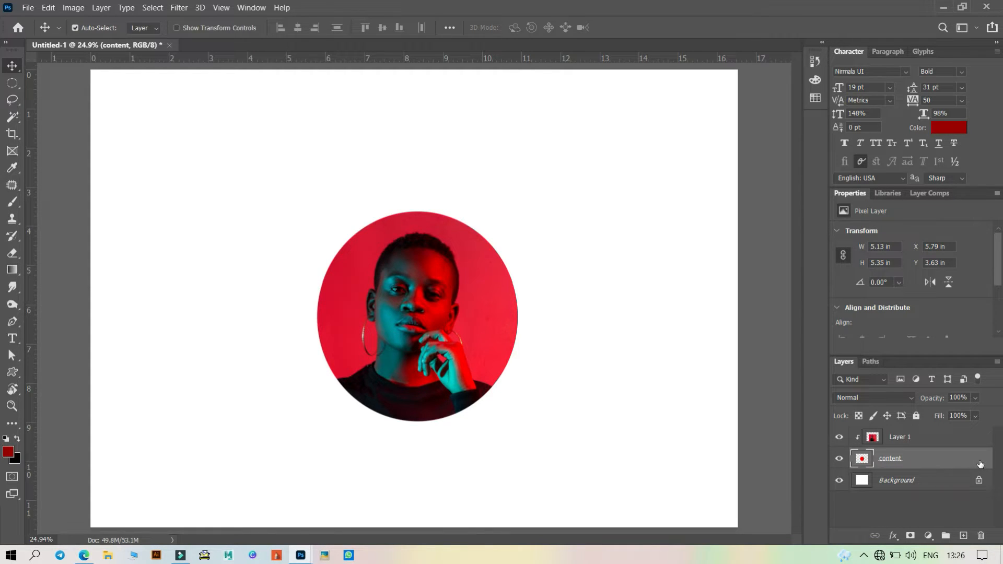
double_click(980, 464)
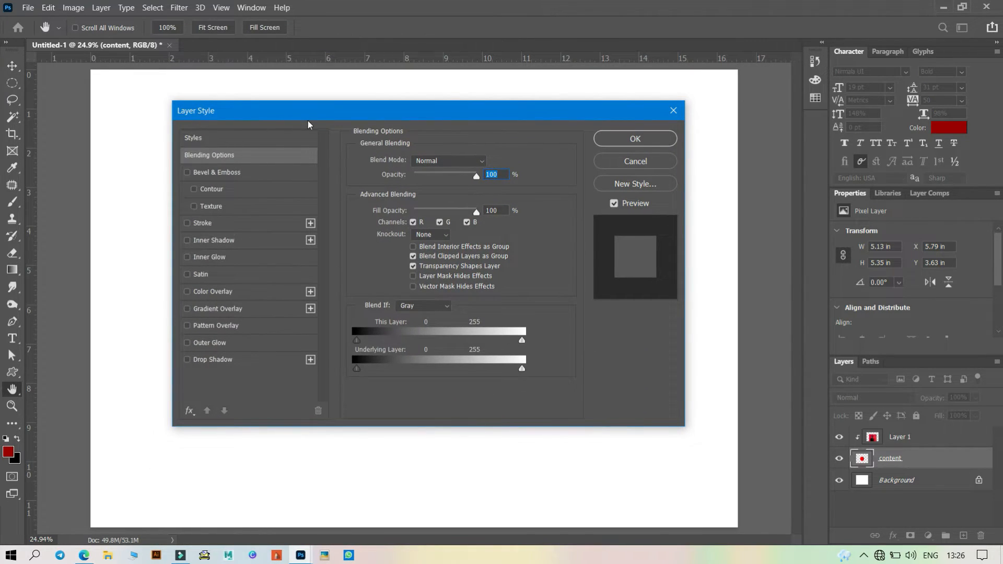
left_click(205, 360)
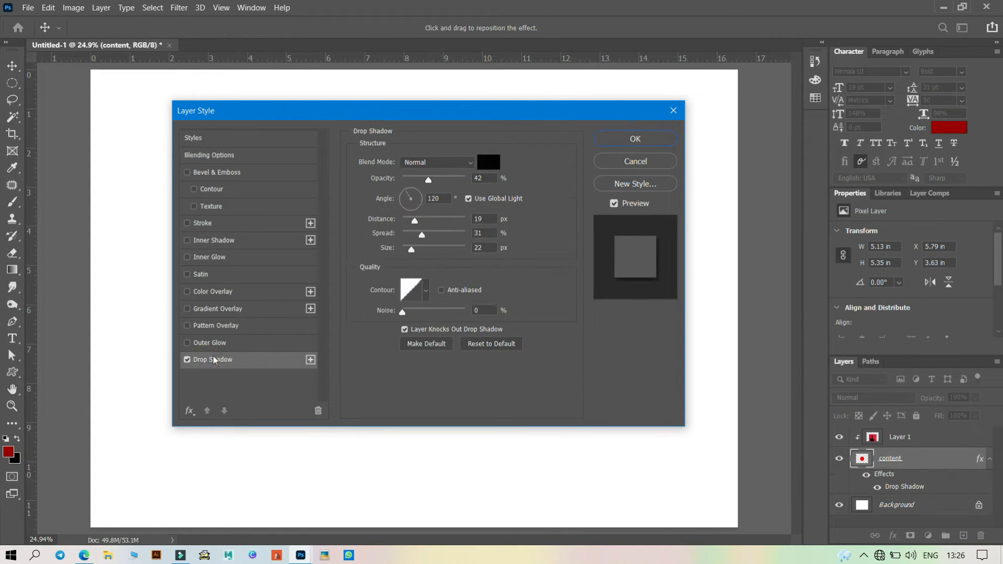
left_click_drag(459, 121, 800, 200)
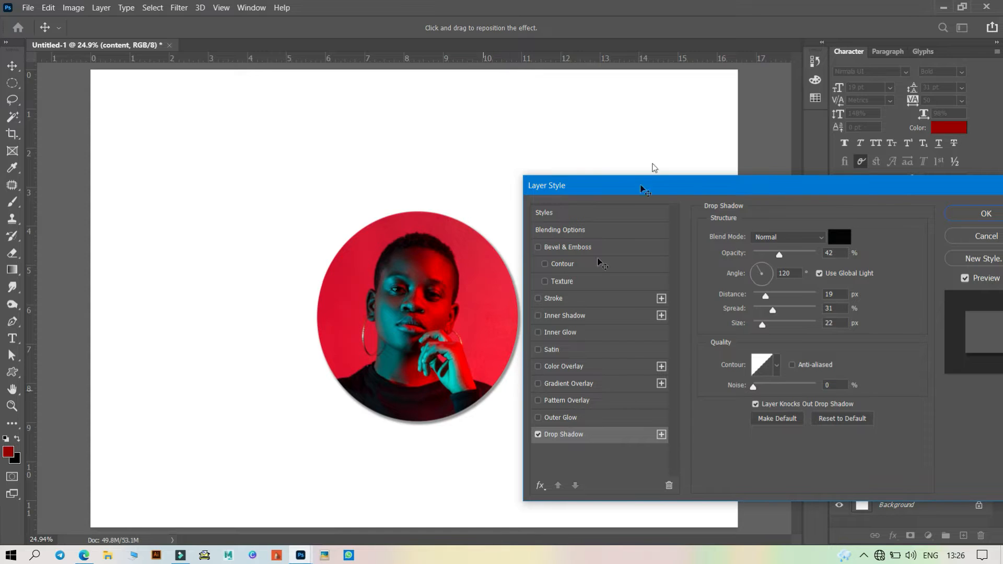
left_click_drag(708, 193, 0, 139)
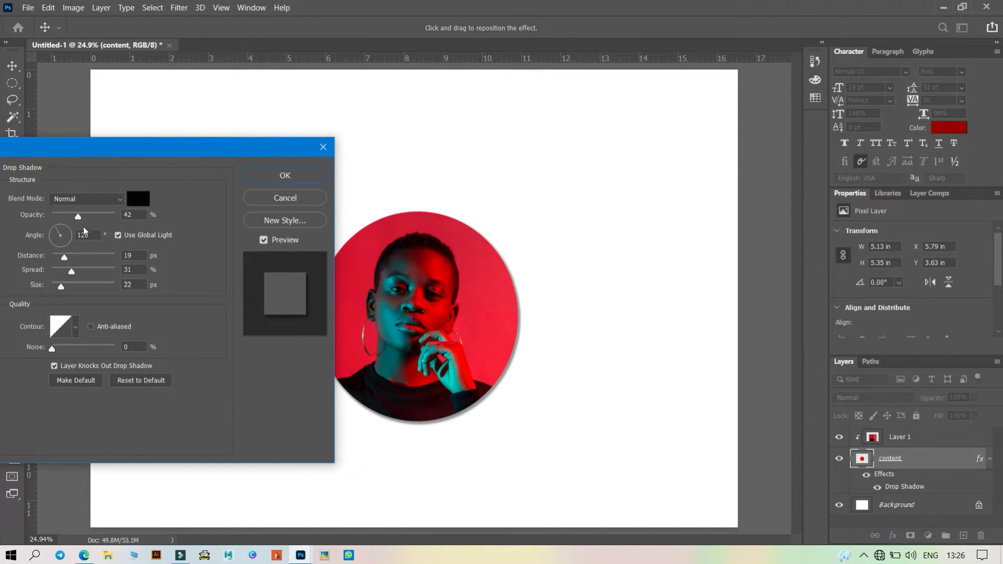
- Set the drop shadow to 23% opacity, 31 px distance, 28% spread and 32 px size
left_click_drag(81, 216, 106, 219)
left_click_drag(64, 257, 64, 291)
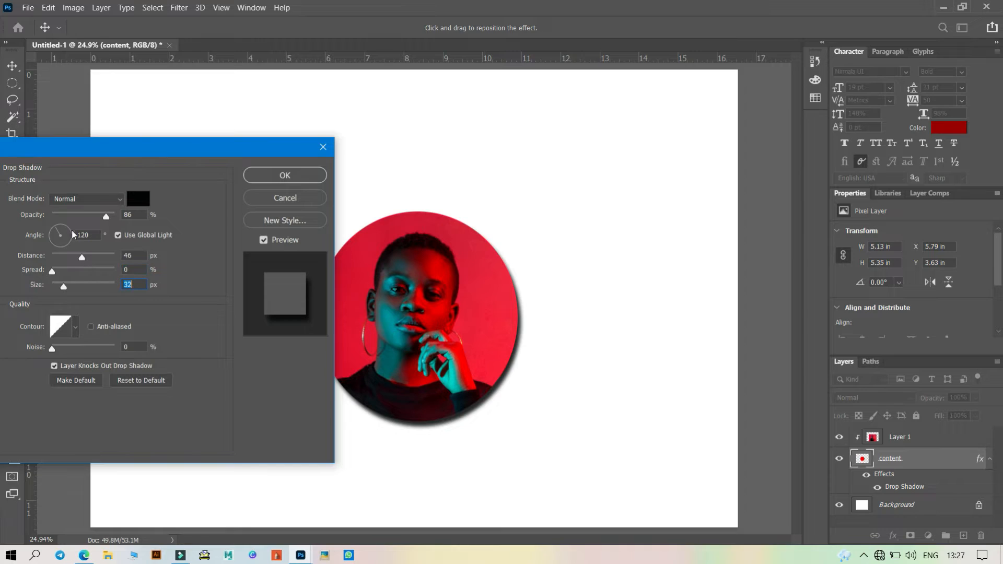
left_click_drag(105, 216, 72, 258)
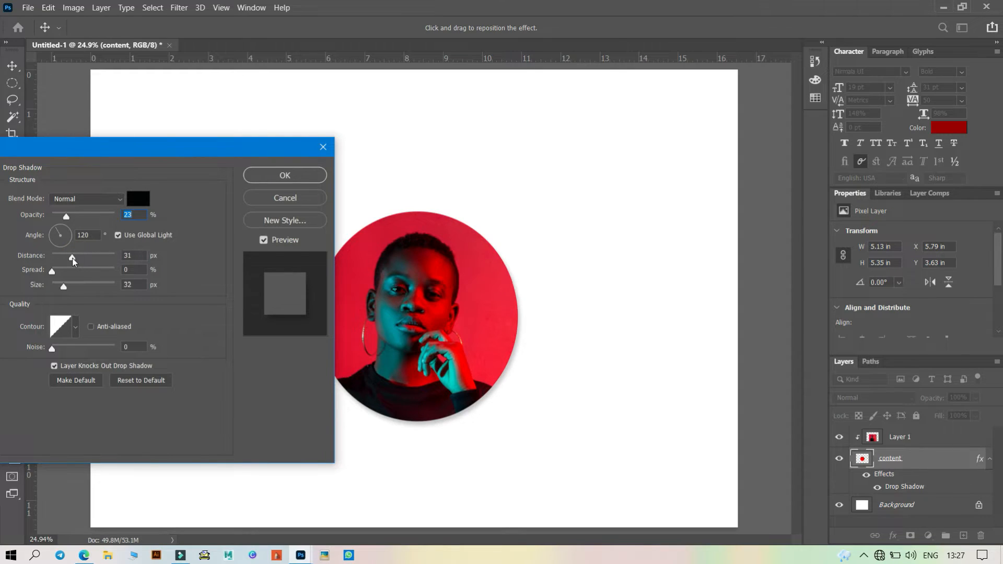
left_click_drag(51, 271, 70, 272)
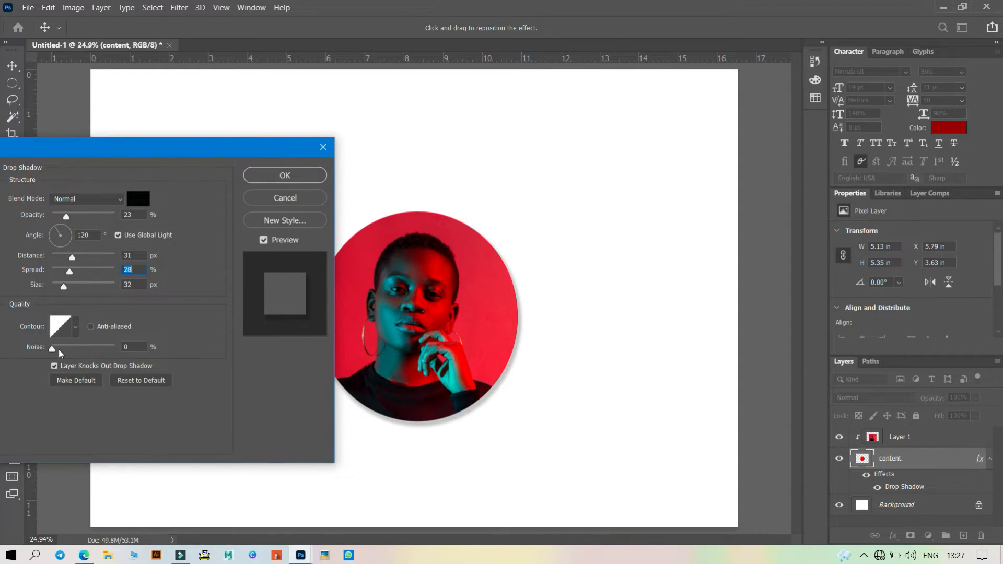
- Change the drop shadow colour to magenta ff00ff, raise its opacity to 42% and apply the style
left_click(139, 201)
left_click_drag(722, 282, 785, 243)
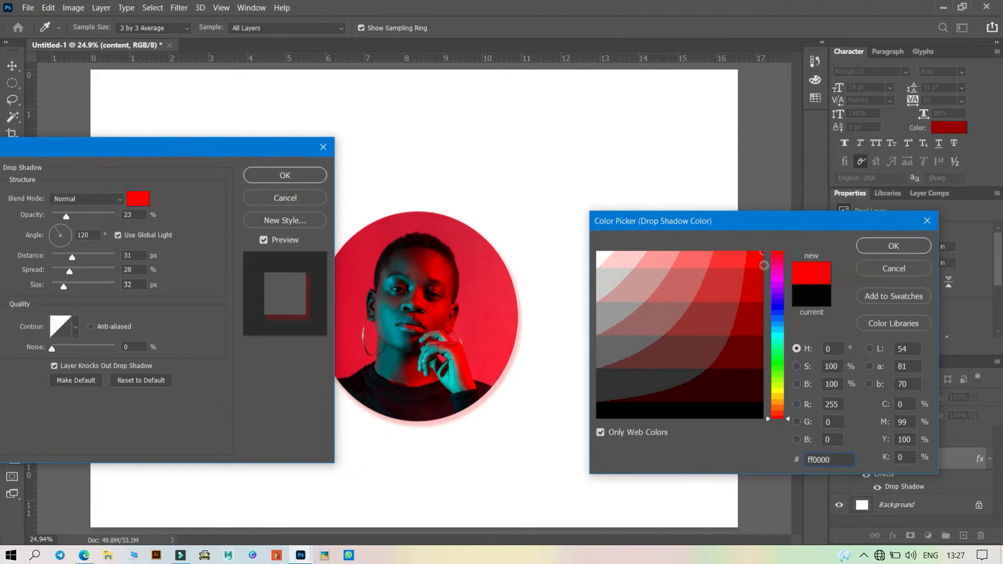
left_click_drag(783, 326, 779, 277)
left_click(885, 252)
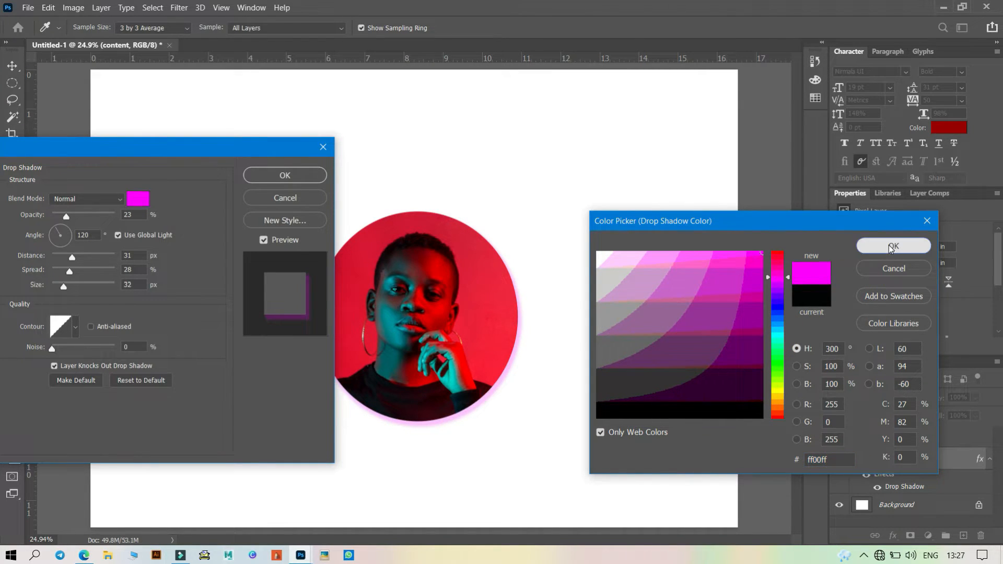
mouse_move(67, 218)
left_mouse_down()
mouse_move(92, 220)
mouse_move(84, 218)
left_mouse_up()
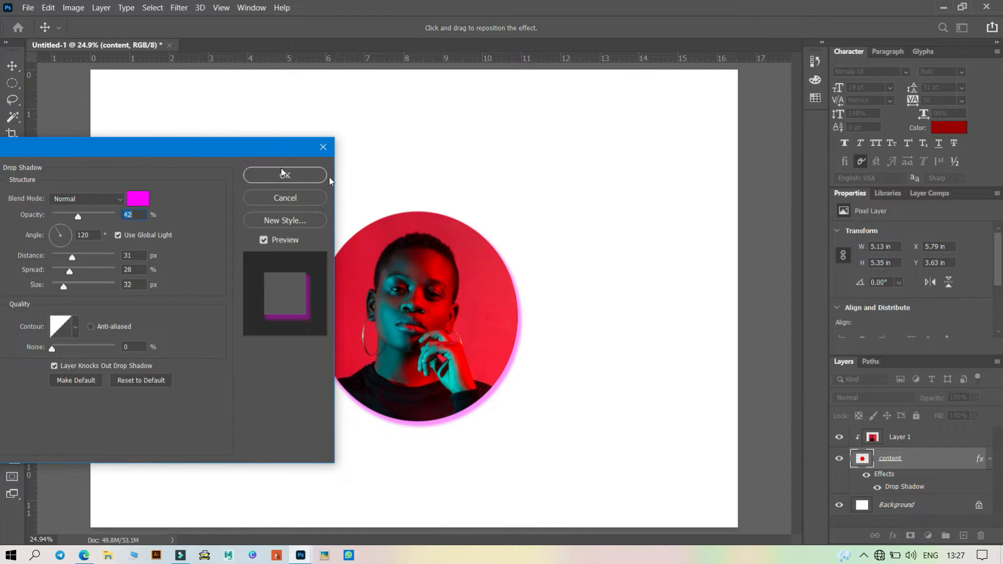
left_click(266, 175)
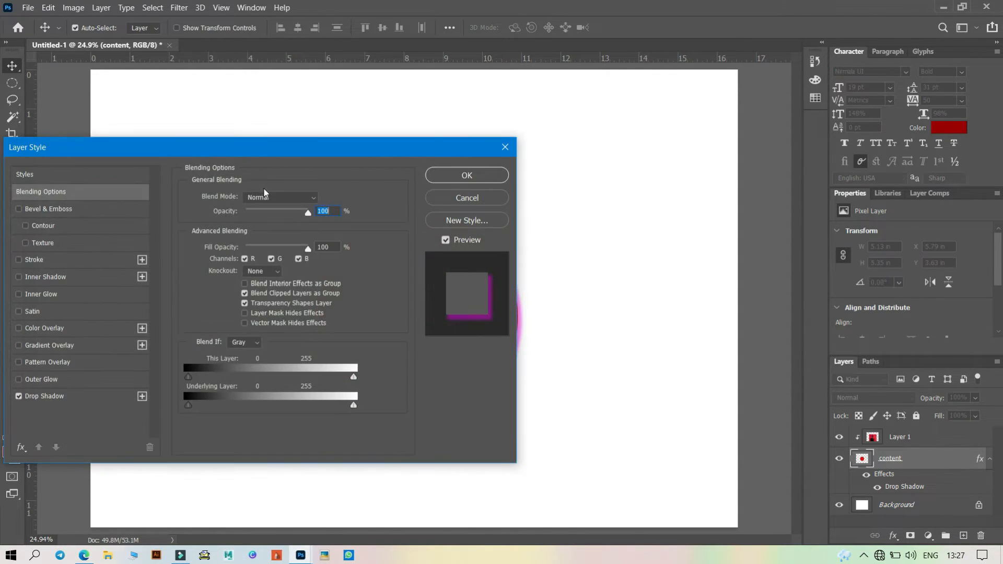
left_click_drag(138, 146, 406, 116)
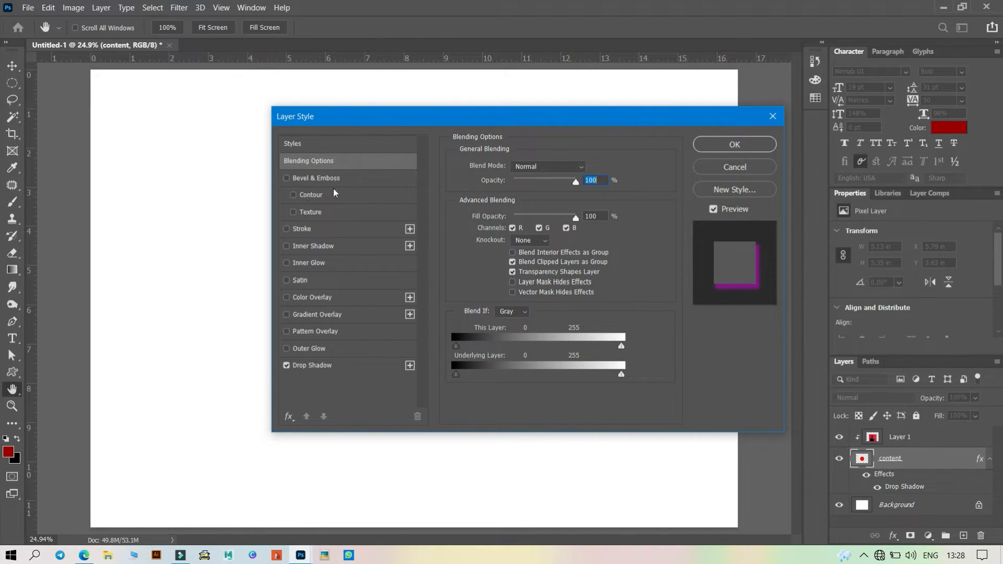
- Close the layer style dialog and delete the portrait layer and the content circle layer
left_click(773, 116)
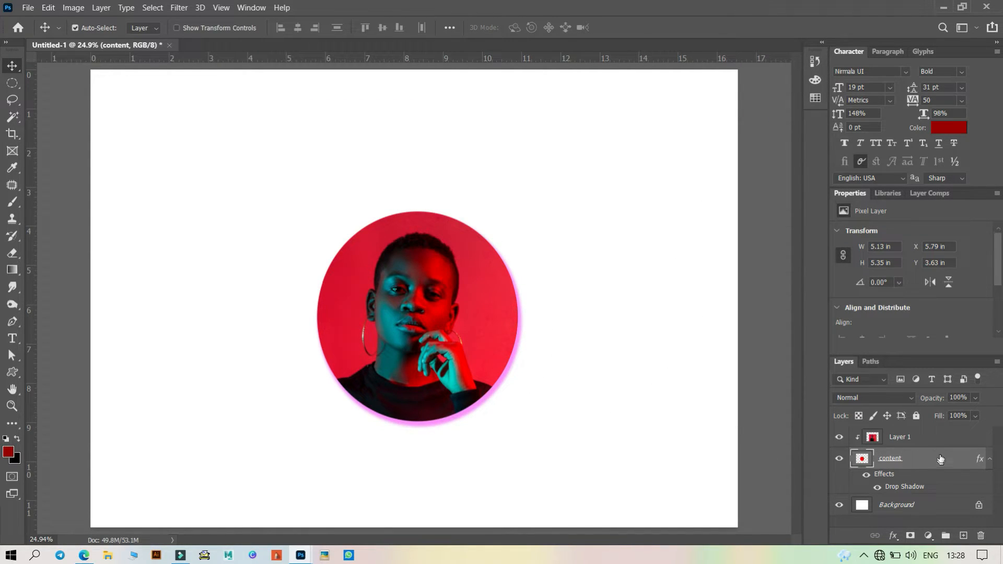
left_click(930, 443)
left_click(981, 535)
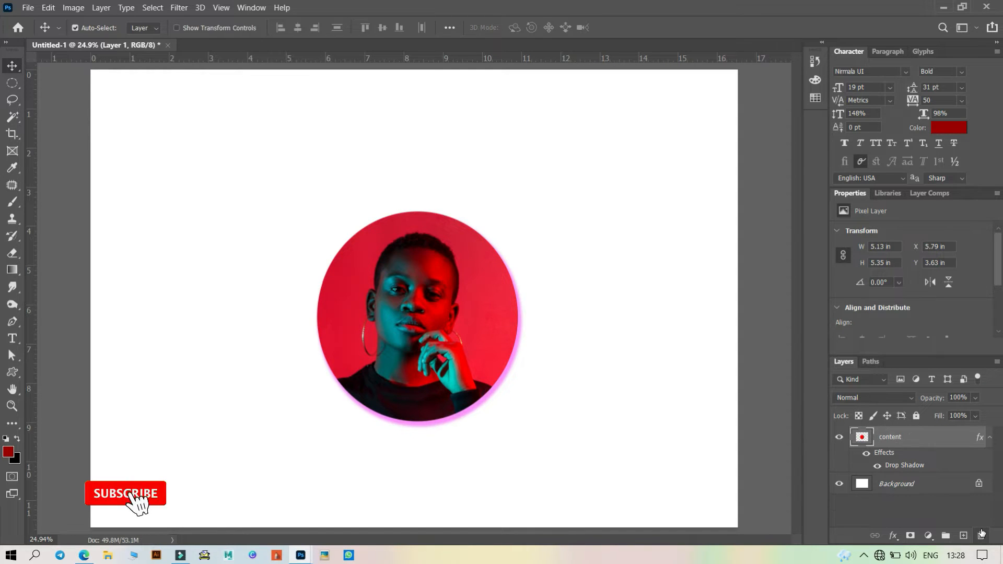
left_click(981, 536)
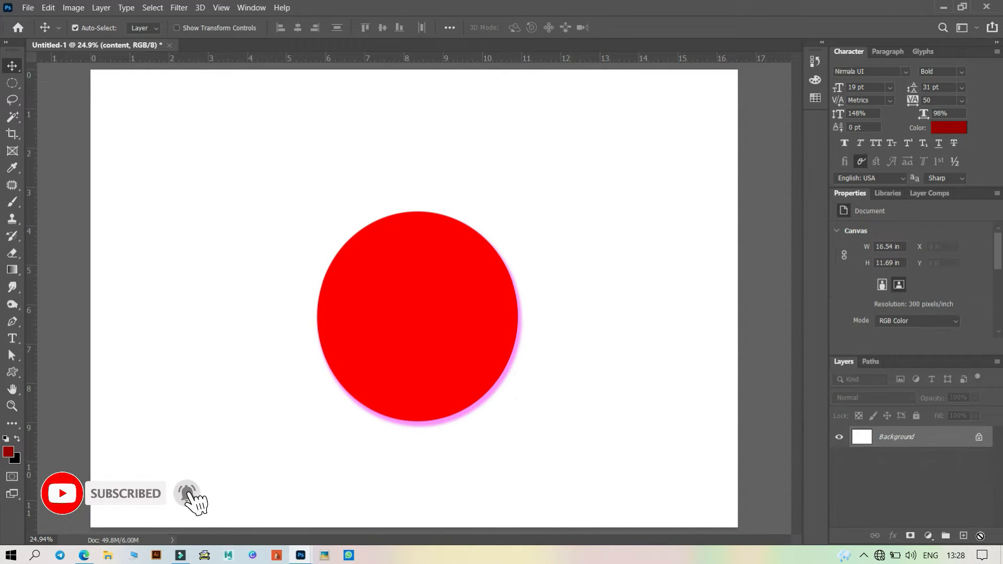
- Start a text layer on the canvas with the Horizontal Type Tool and set the text colour to black 000000
left_click(13, 343)
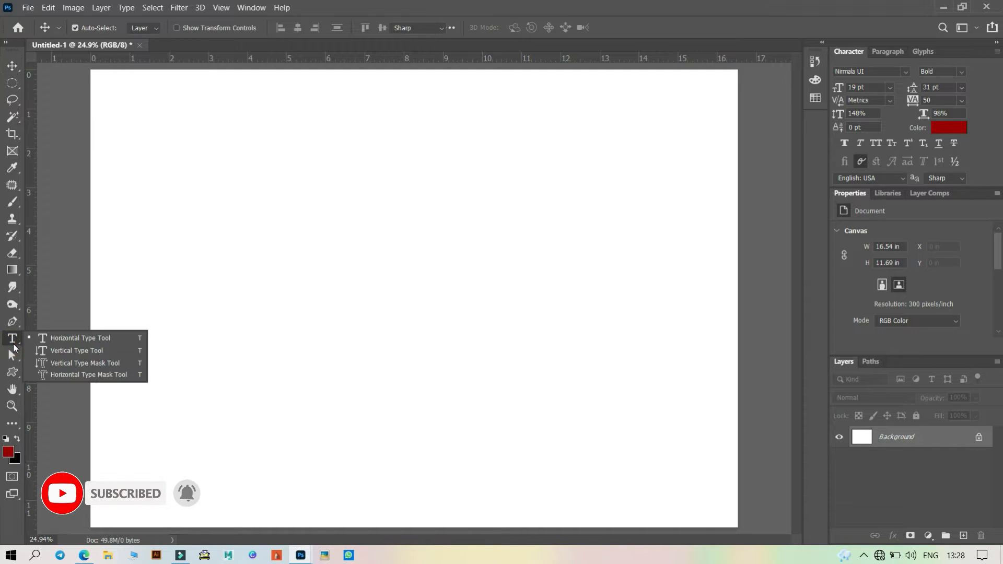
left_click(63, 339)
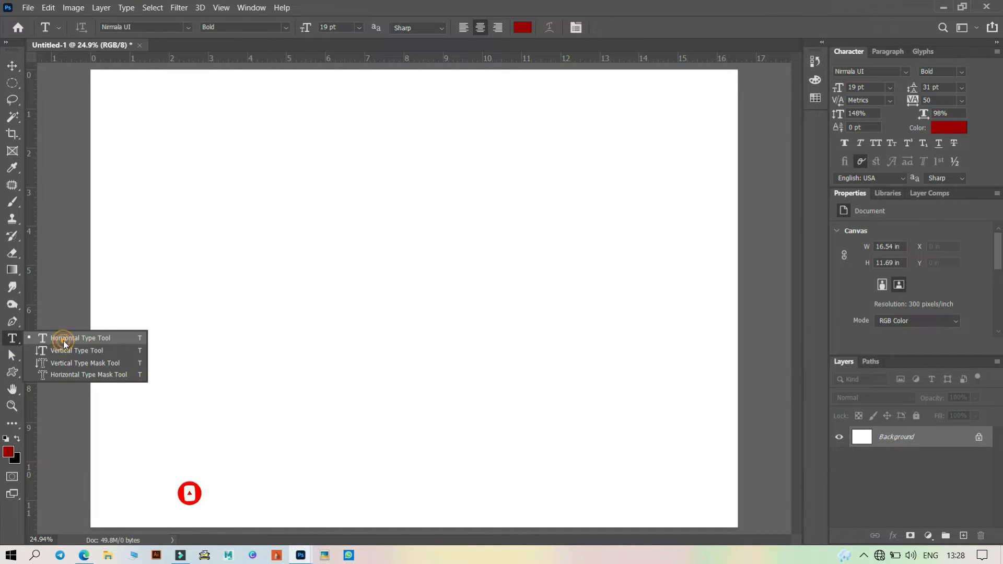
left_click(207, 323)
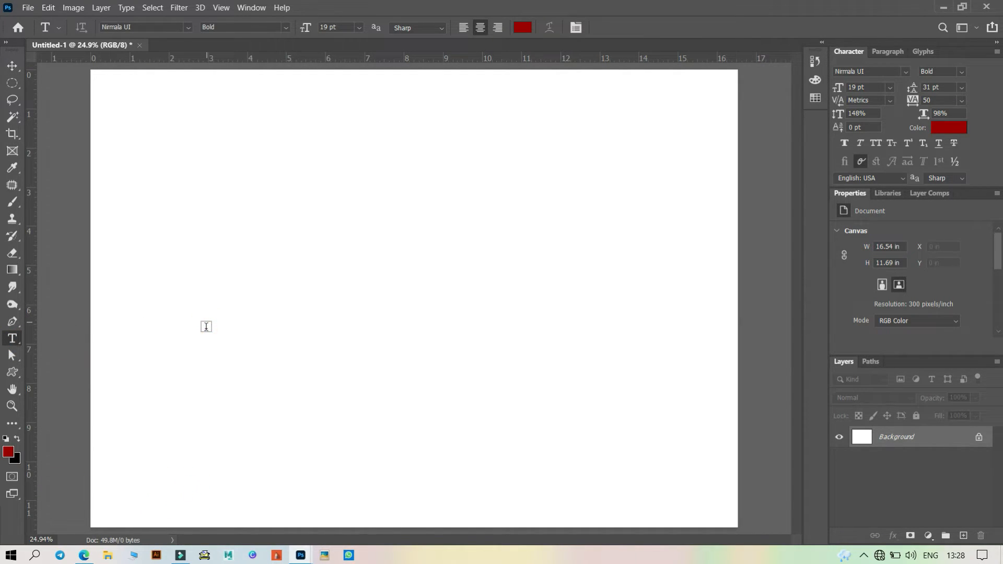
left_click(207, 326)
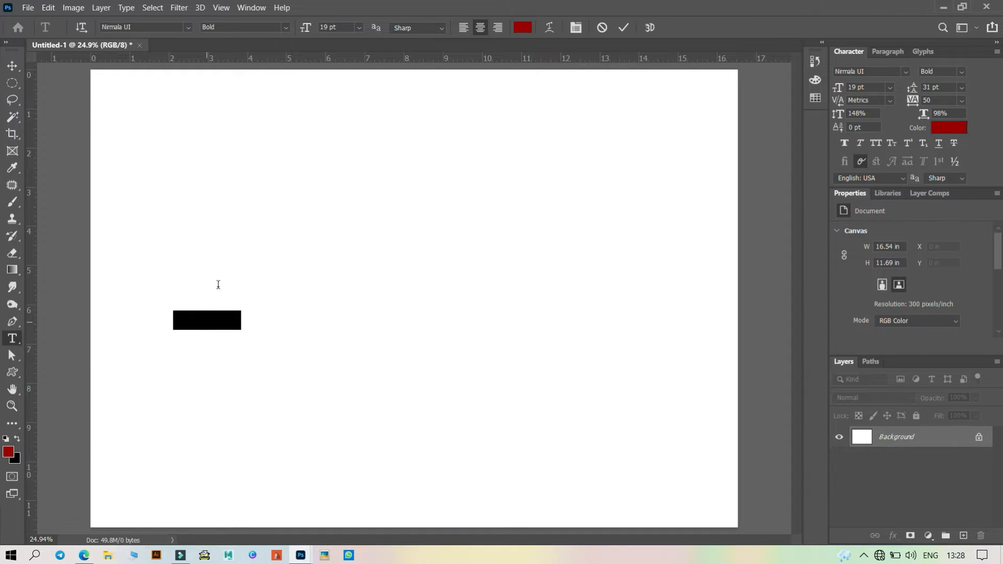
left_click(524, 29)
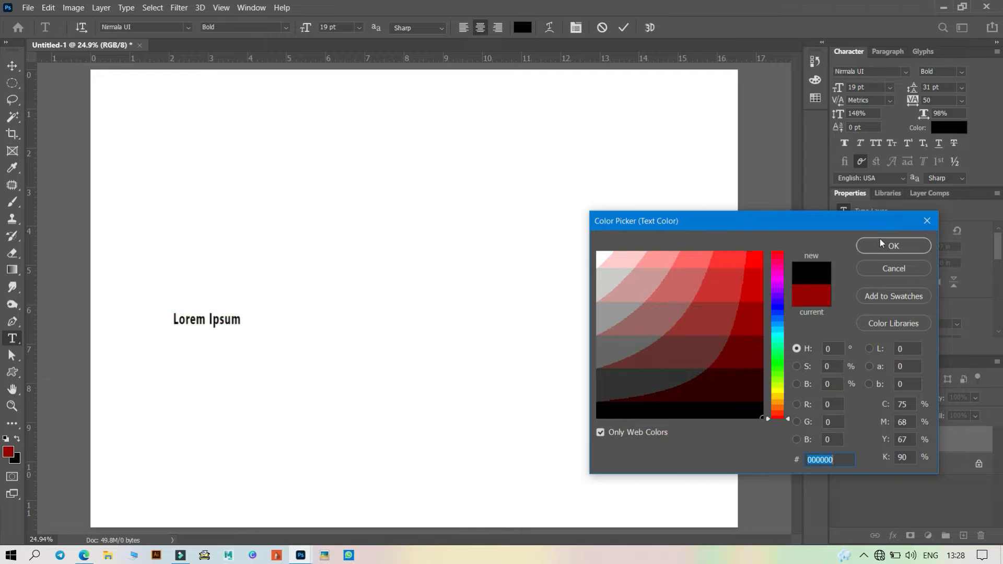
left_click(877, 246)
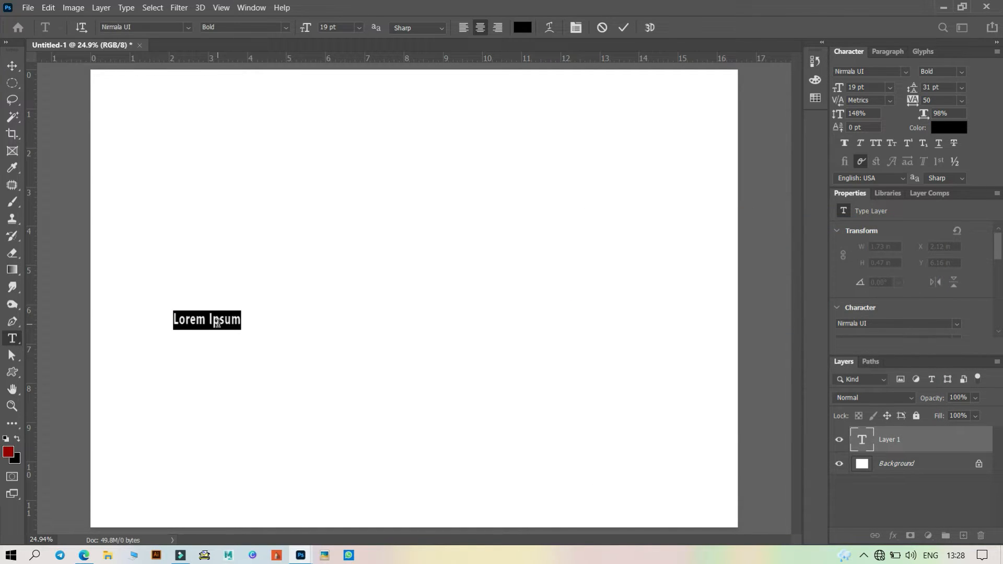
- Type DHONI in capitals and commit the text
key("Caps_Lock")
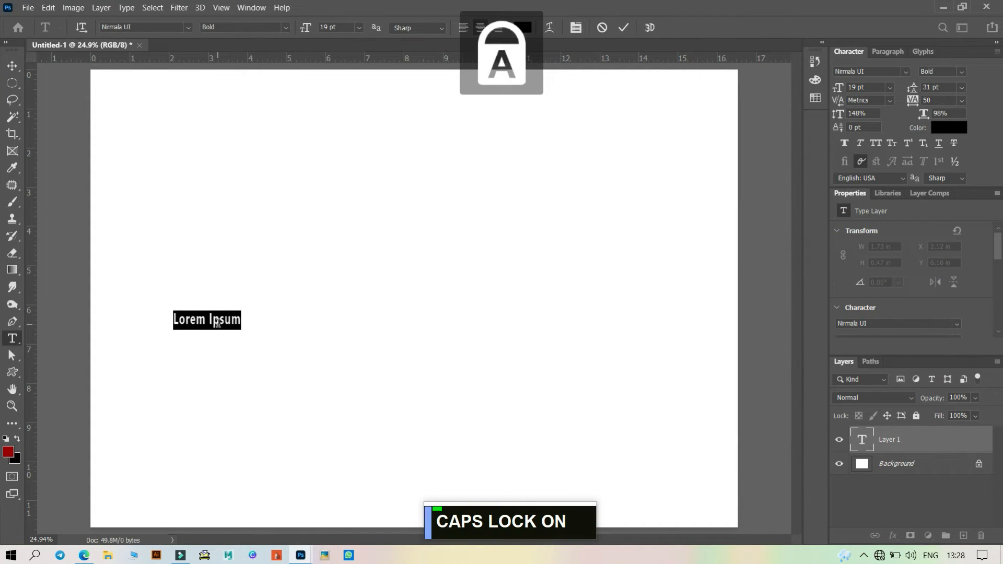
type("DHONI")
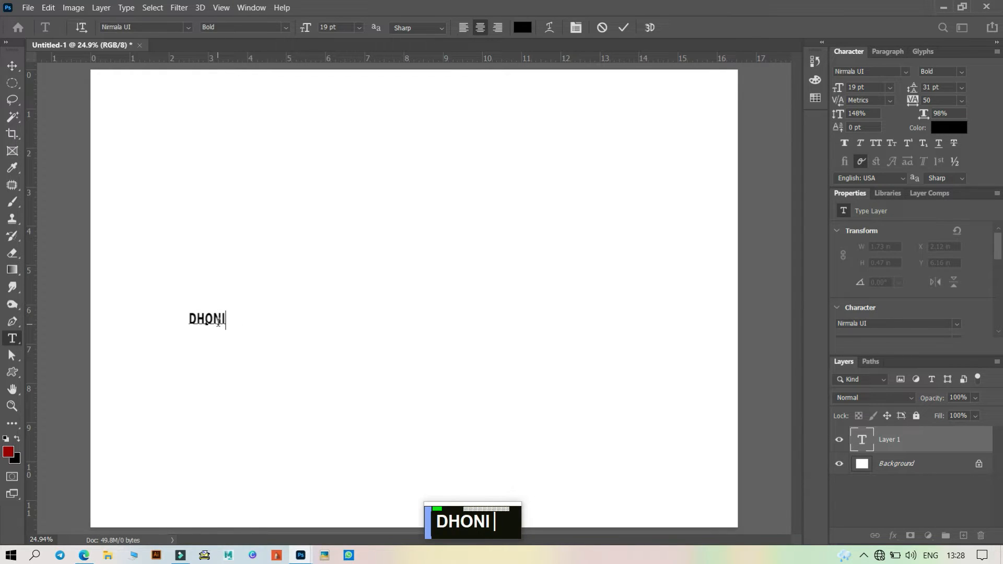
left_click(626, 27)
- Select the DHONI text, enlarge it to 238 pt and move it toward the middle of the canvas
left_click(224, 320)
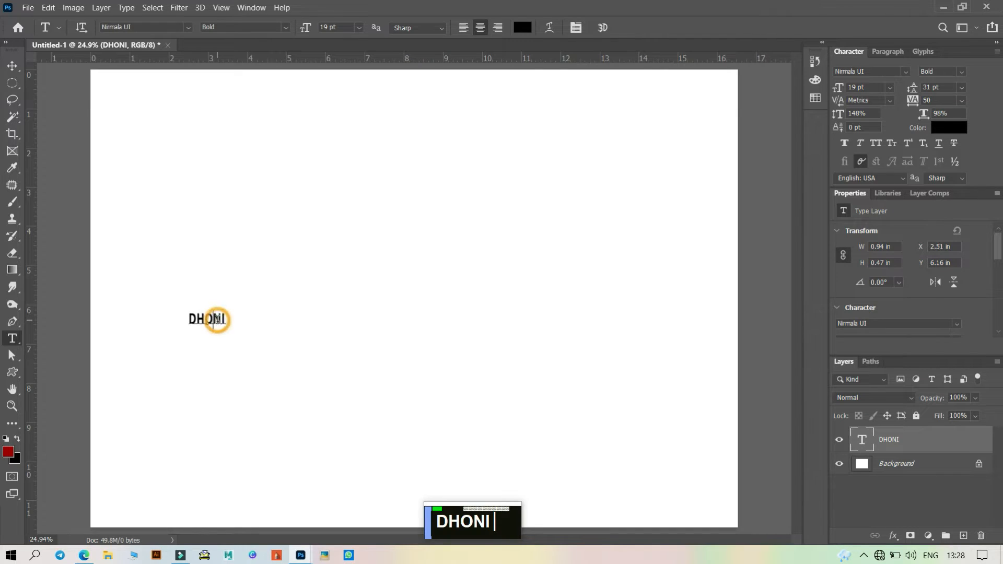
key("ctrl")
double_click(225, 321)
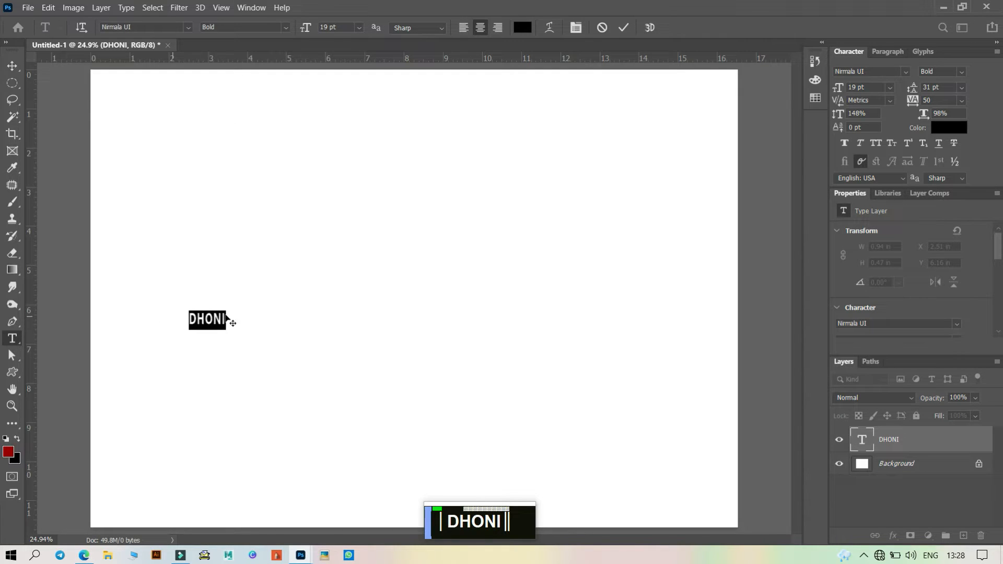
left_click(306, 28)
left_click_drag(306, 30, 340, 30)
left_click(359, 27)
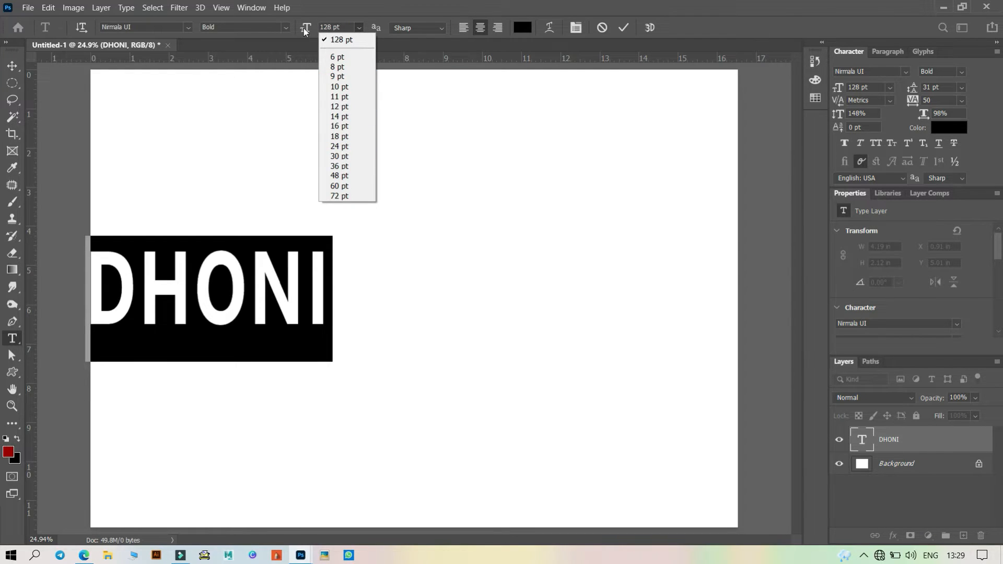
left_click_drag(305, 32, 376, 183)
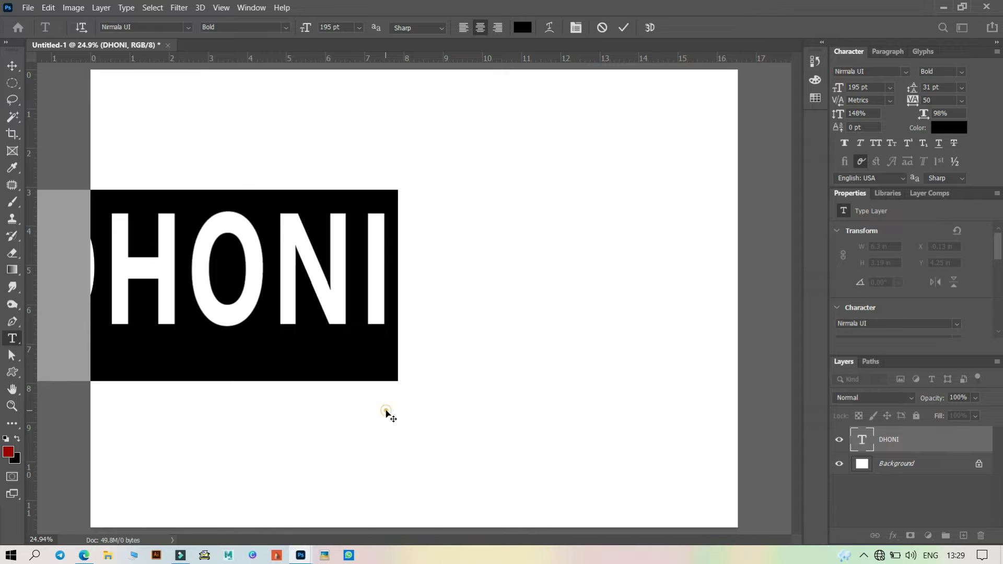
left_click_drag(386, 413, 580, 433)
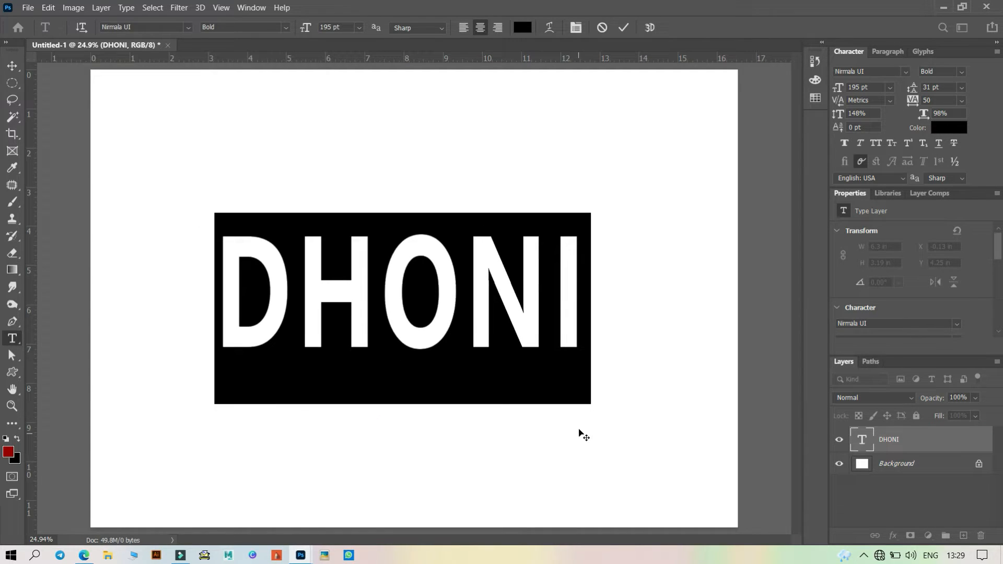
left_click_drag(301, 31, 327, 32)
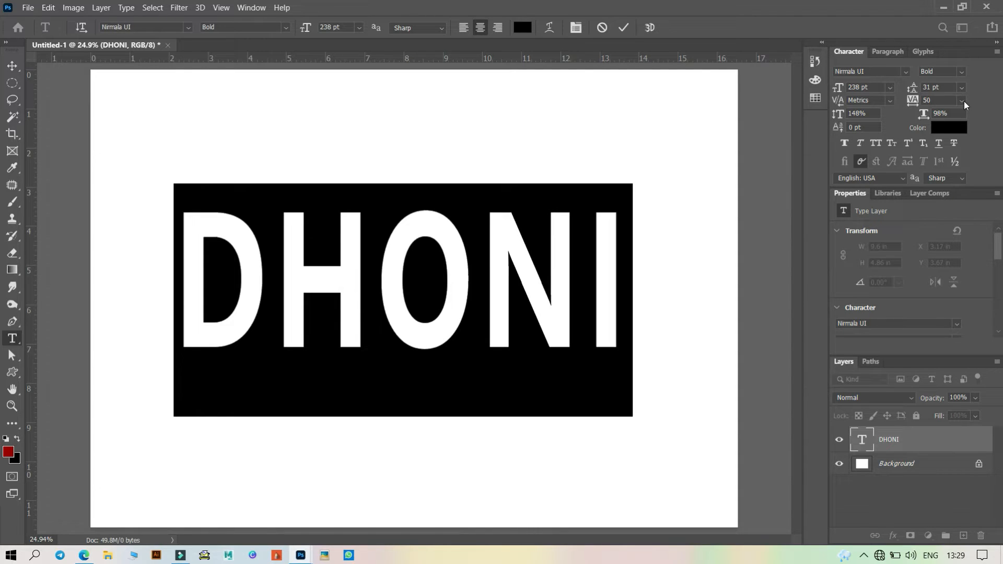
- Apply Faux Bold to the text and set the tracking to 50
left_click_drag(913, 102, 911, 105)
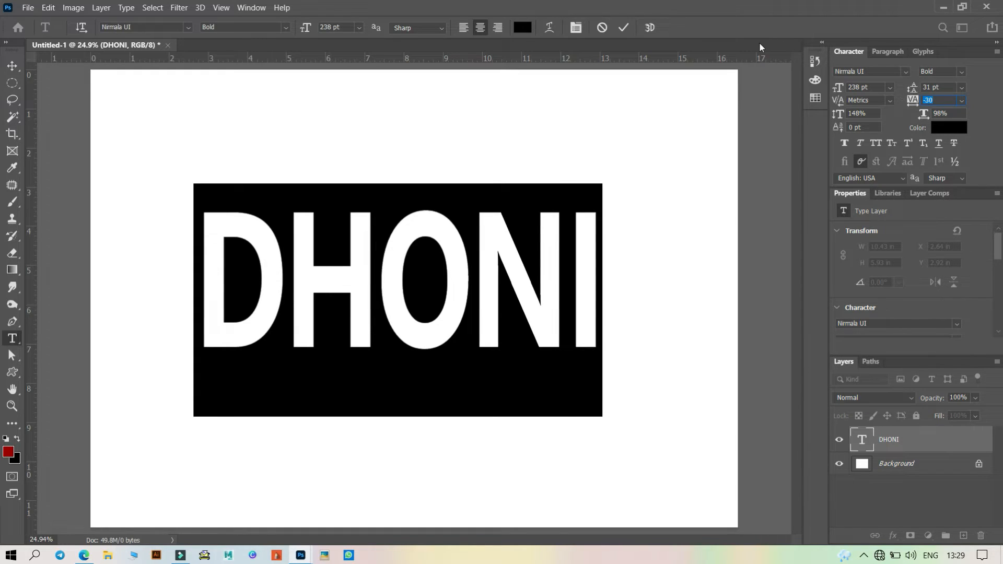
left_click(844, 143)
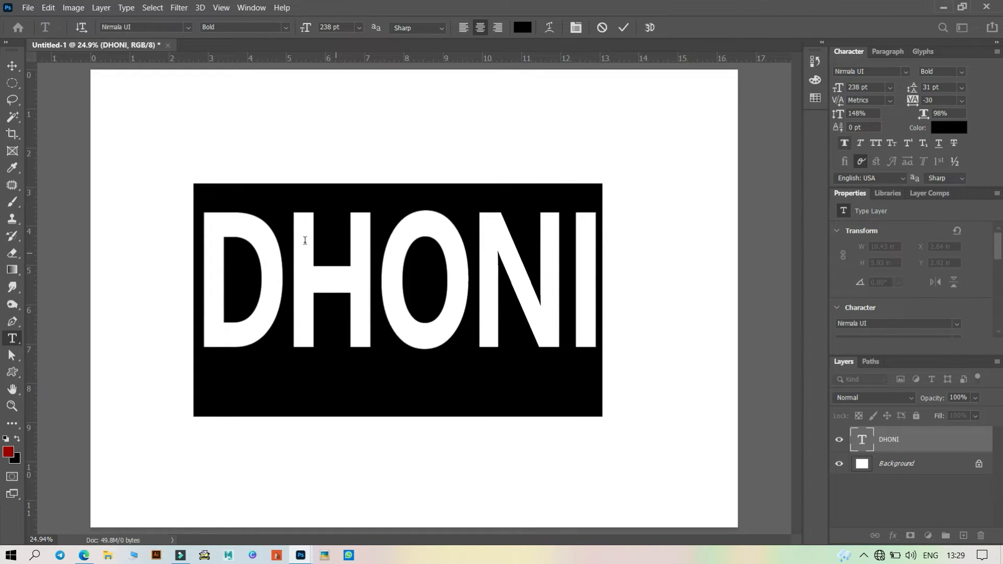
left_click(844, 143)
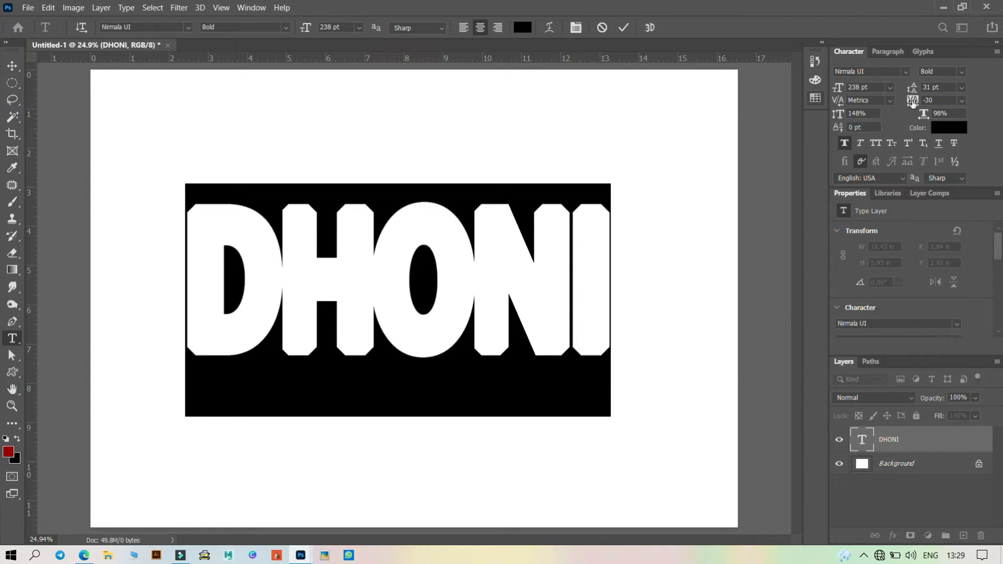
left_click_drag(912, 100, 914, 103)
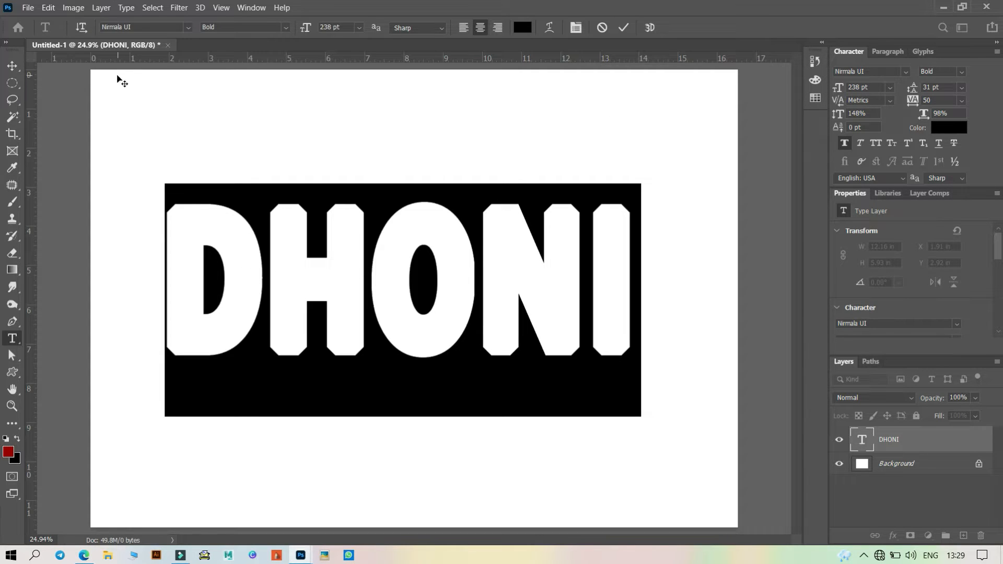
- Change the text font to Snap ITC
left_click(189, 27)
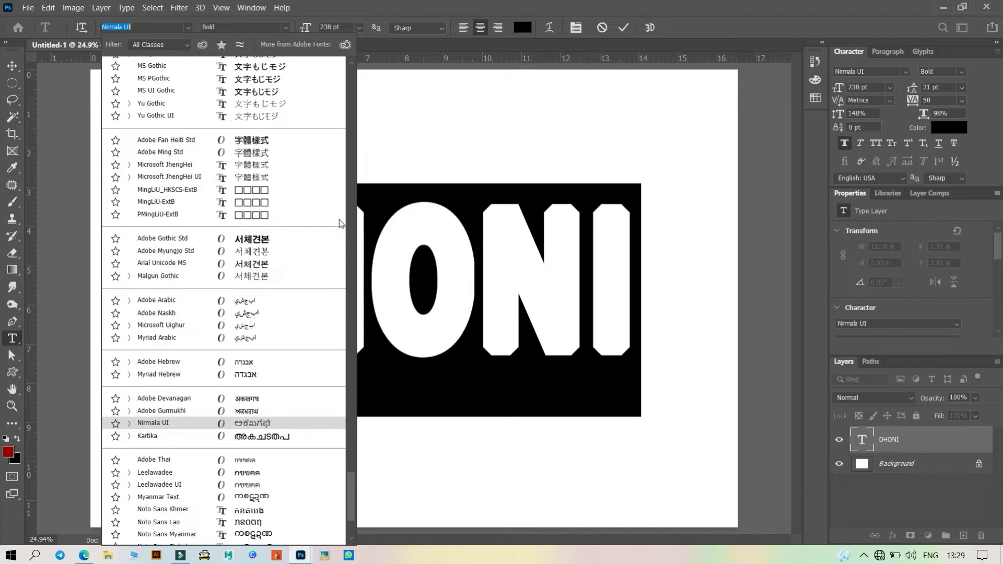
scroll(270, 184, "up", 5)
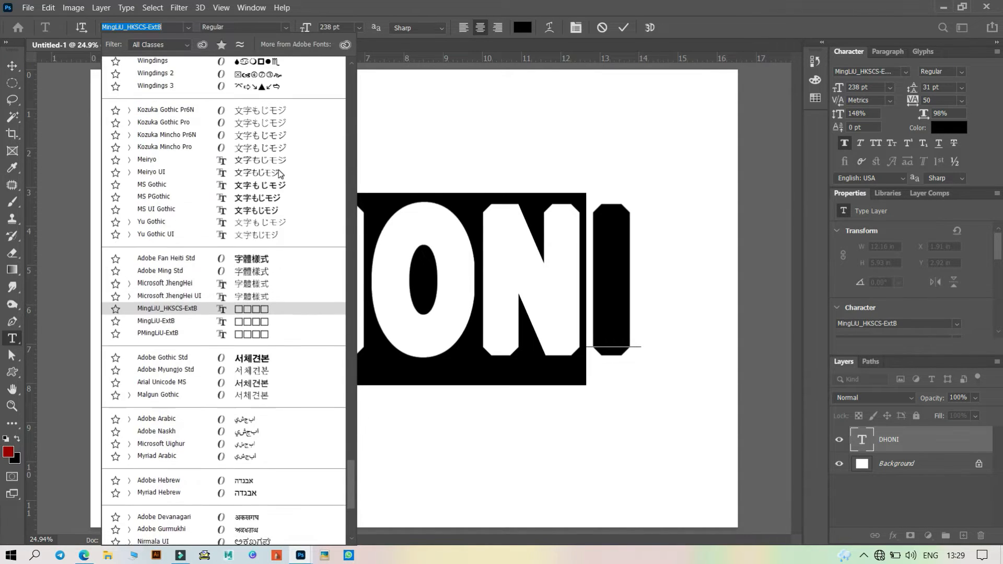
scroll(280, 172, "up", 8)
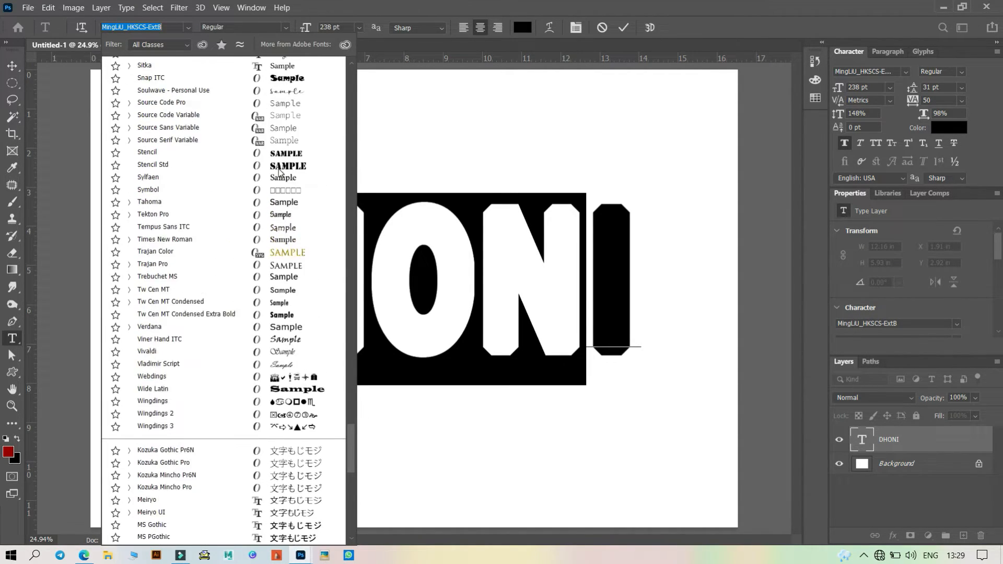
scroll(302, 225, "up", 7)
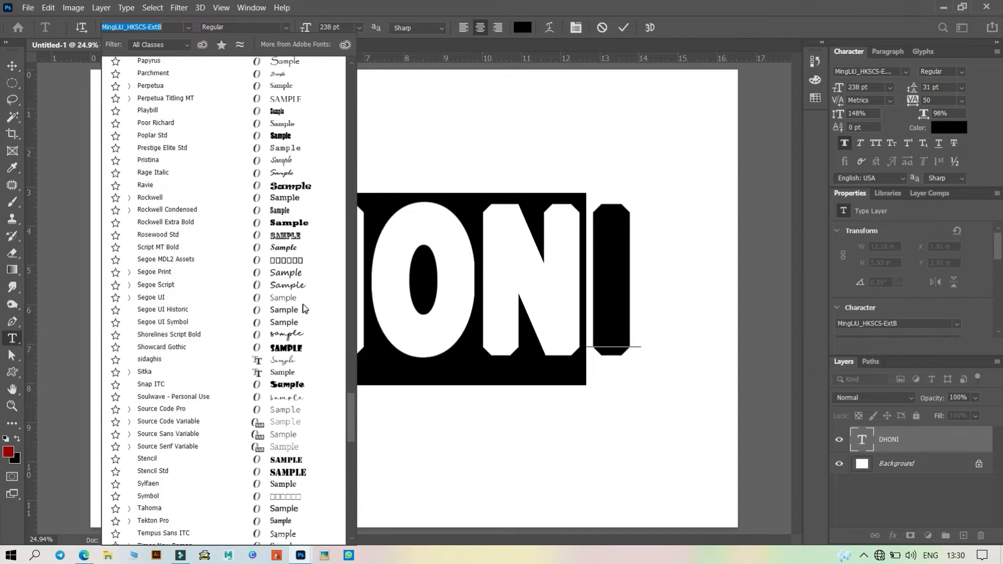
scroll(336, 252, "down", 1)
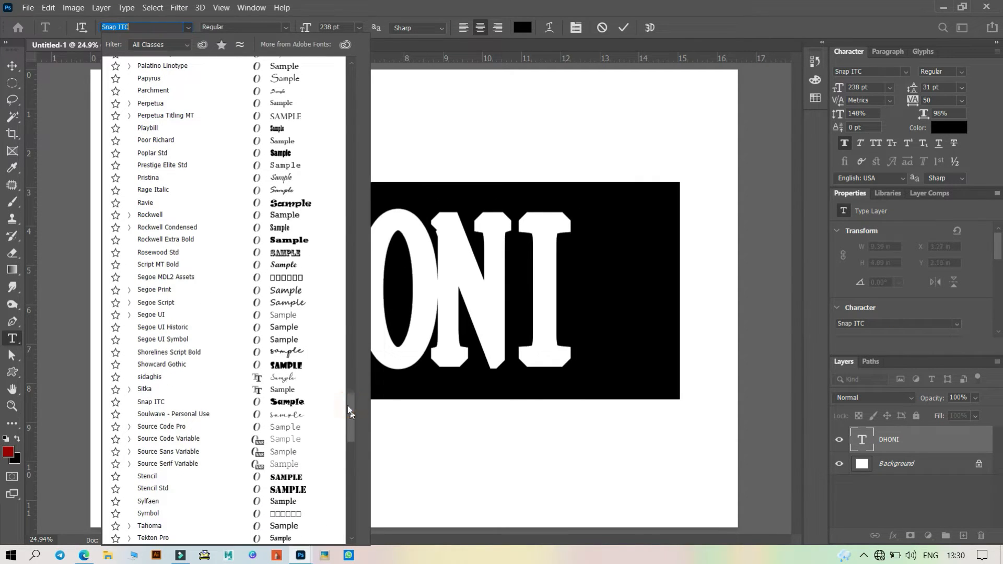
left_click(329, 402)
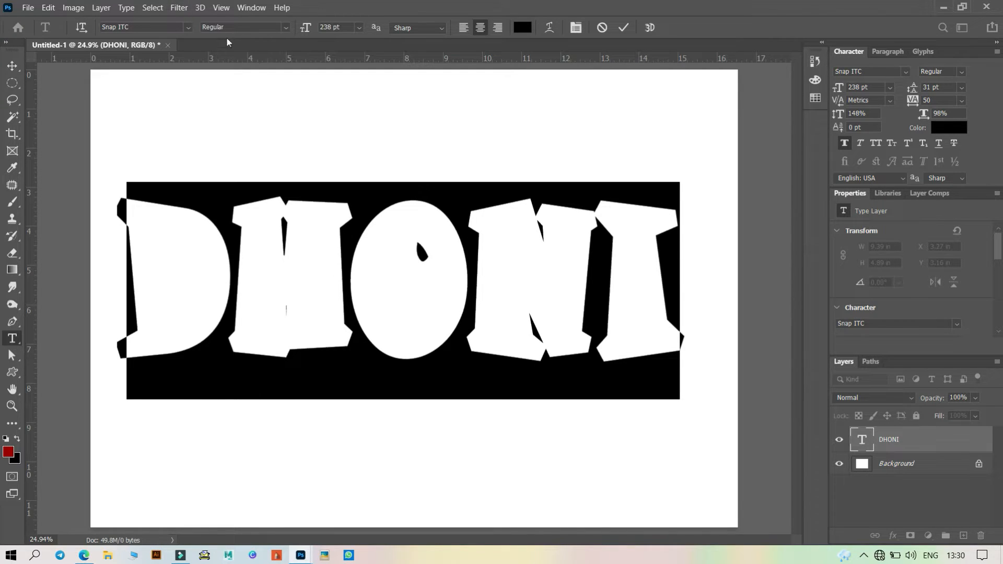
- Change the text font to Berlin Sans FB Demi
left_click(187, 28)
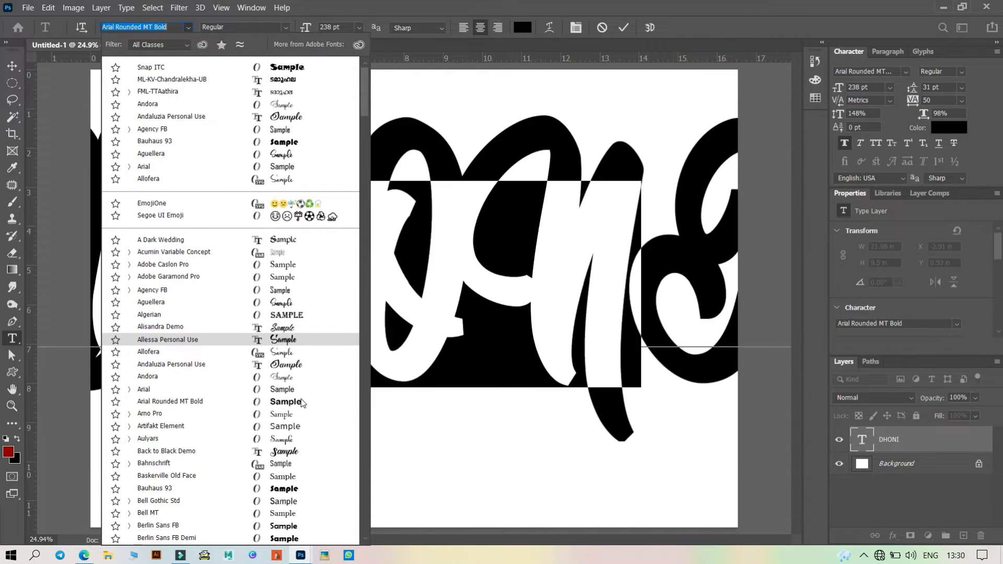
scroll(301, 401, "down", 2)
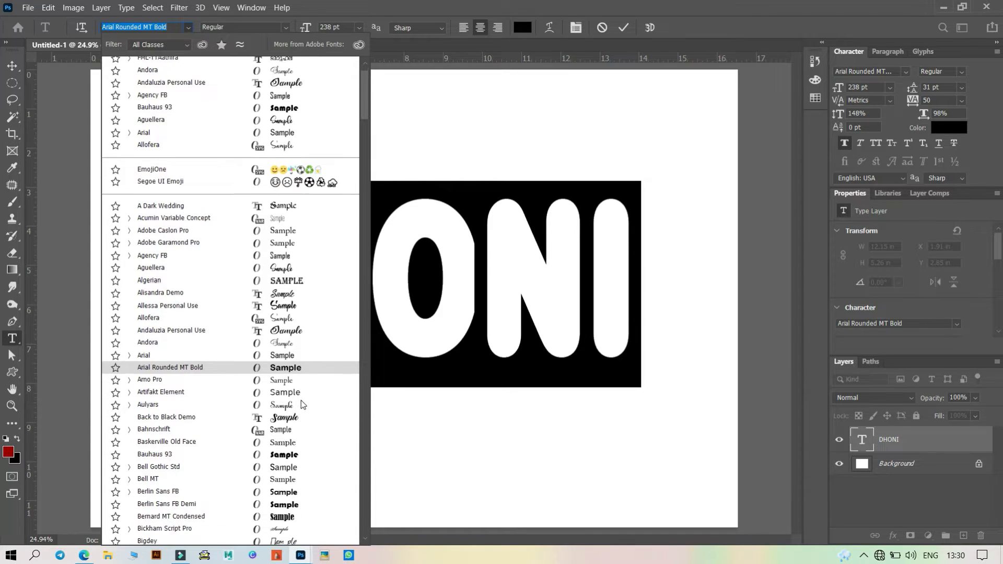
scroll(301, 400, "down", 2)
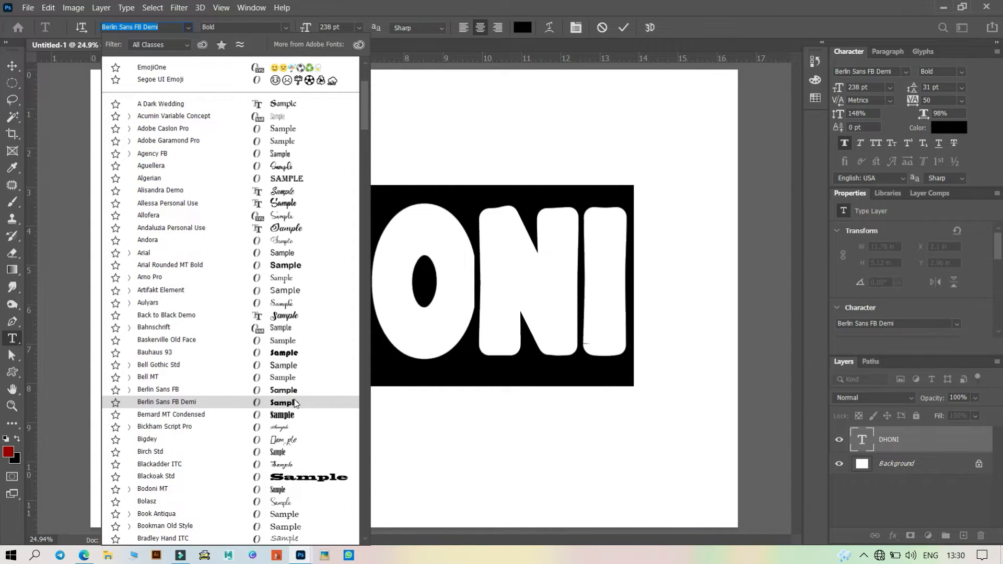
left_click(295, 403)
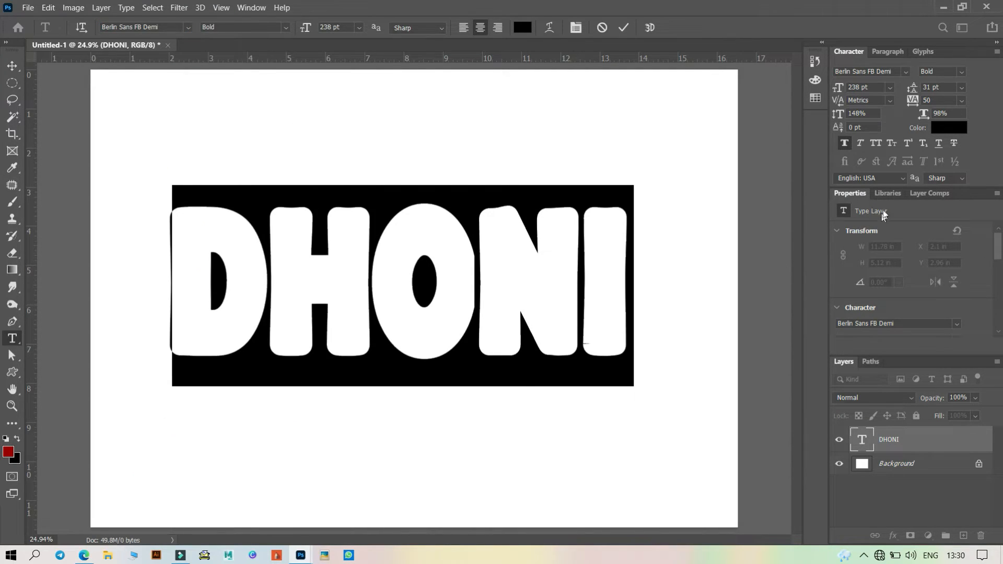
- Increase the tracking to 130 and commit the text edits
left_click(923, 114)
left_click_drag(911, 103, 915, 102)
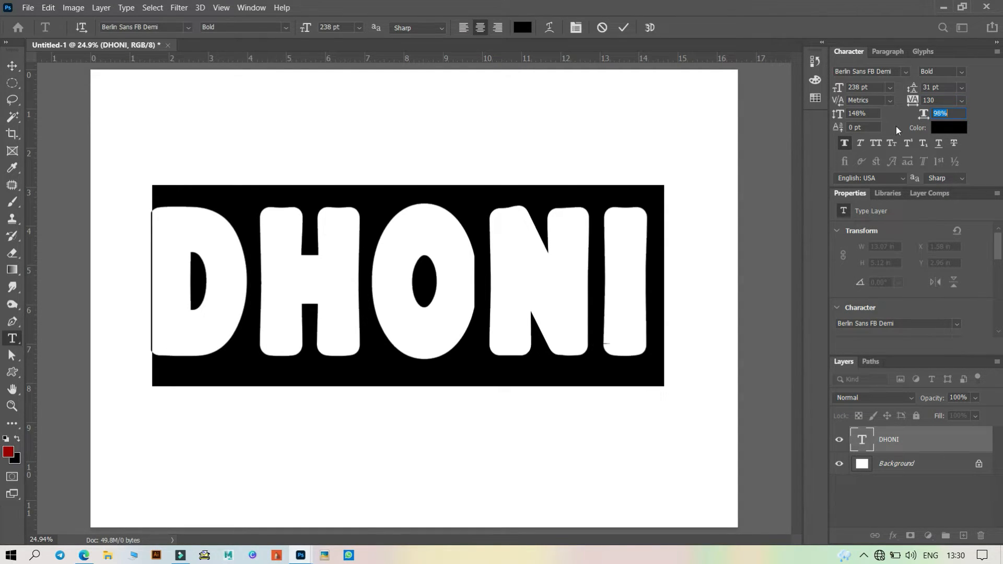
left_click(620, 31)
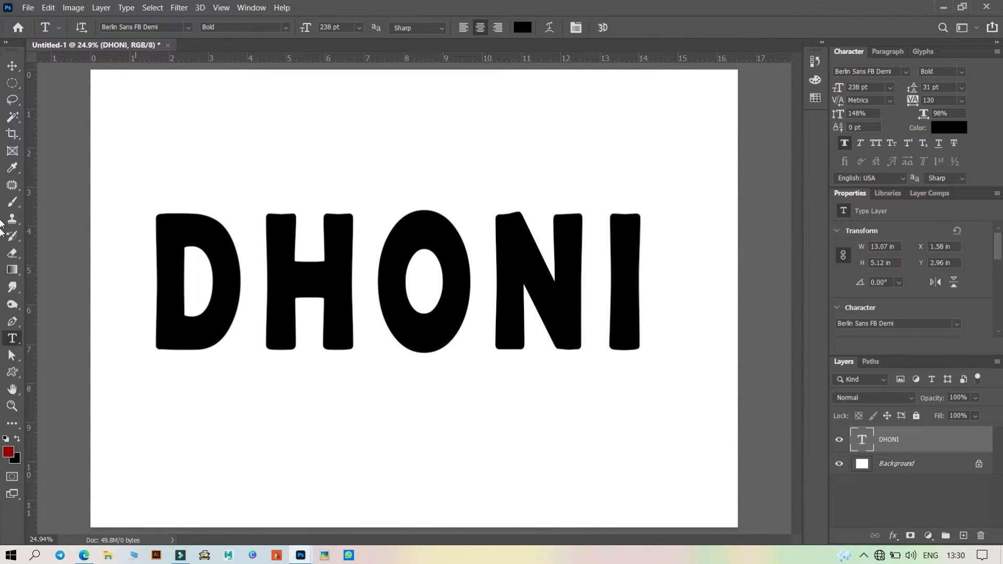
- Move the DHONI text slightly lower on the canvas with the Move tool
left_click(12, 66)
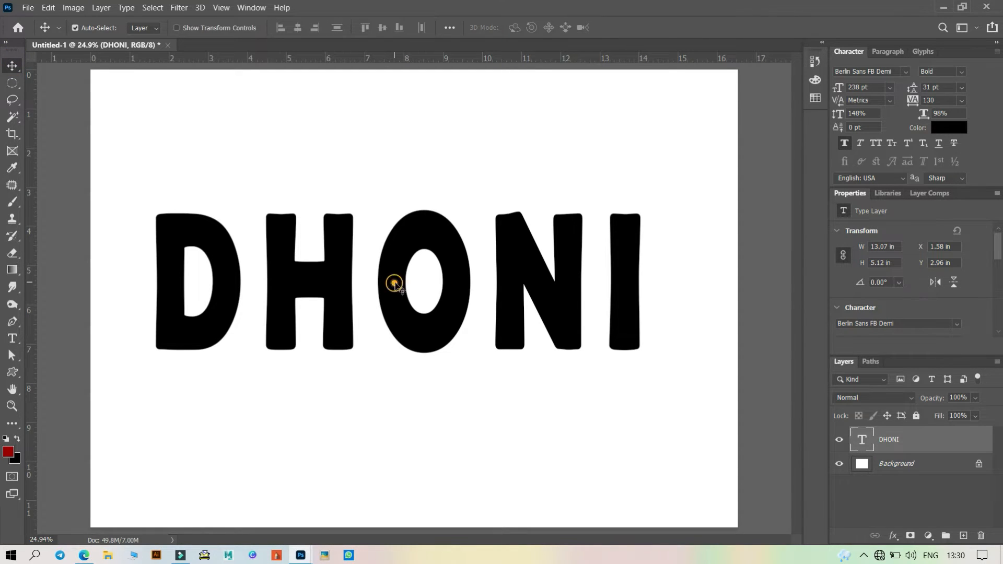
left_click_drag(392, 280, 395, 307)
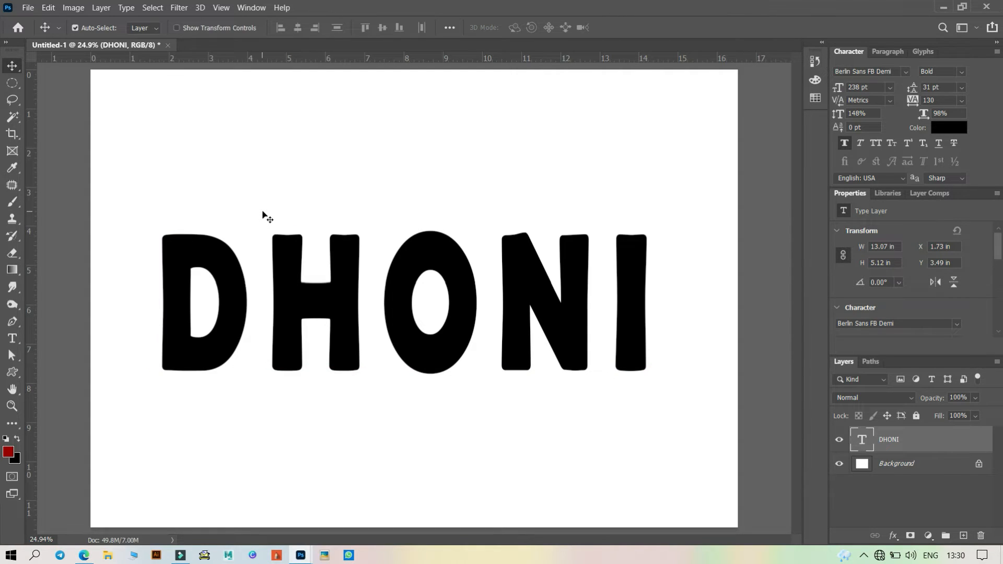
left_click(29, 8)
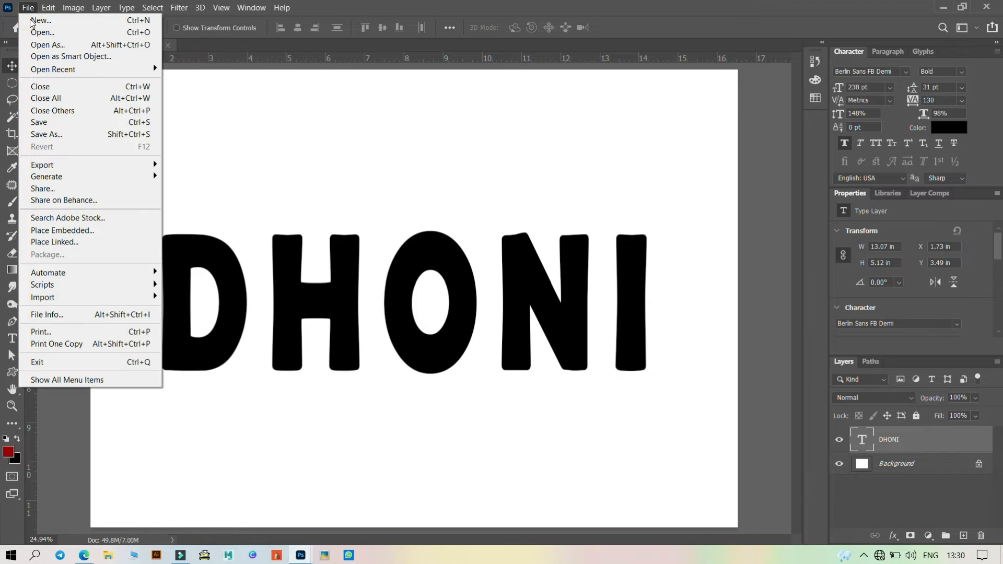
key("Escape")
key("ctrl+o")
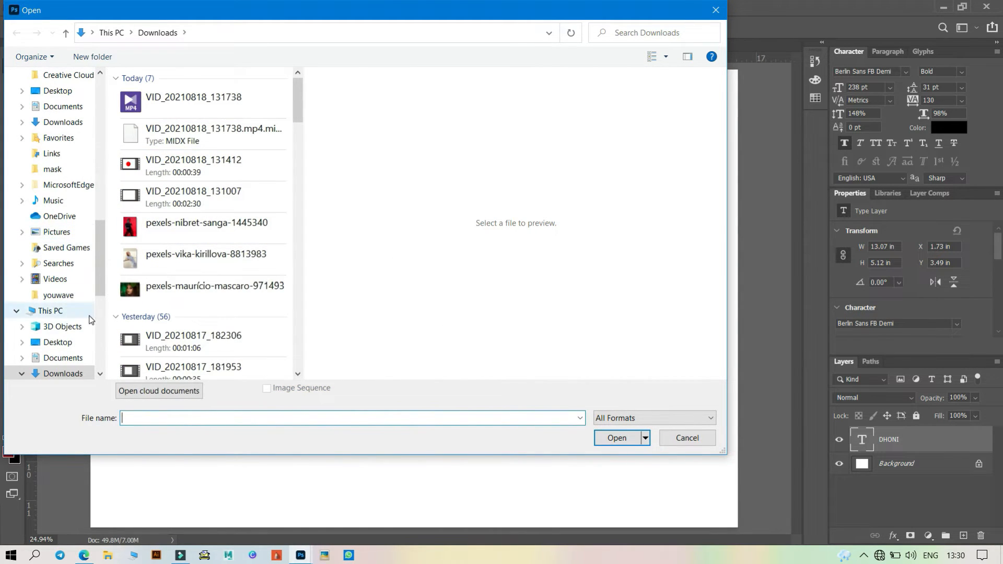
left_click(77, 343)
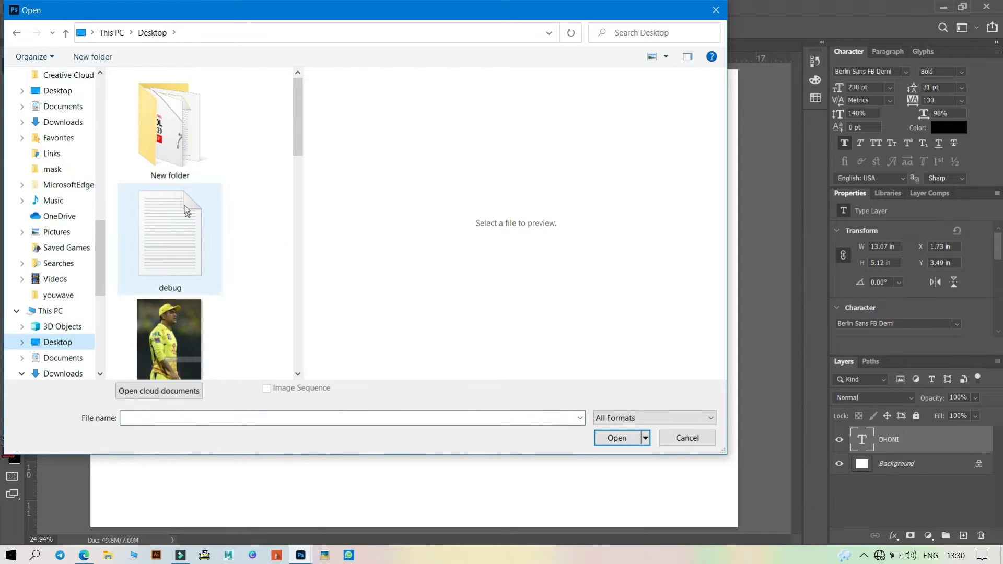
scroll(230, 261, "down", 3)
left_click(191, 212)
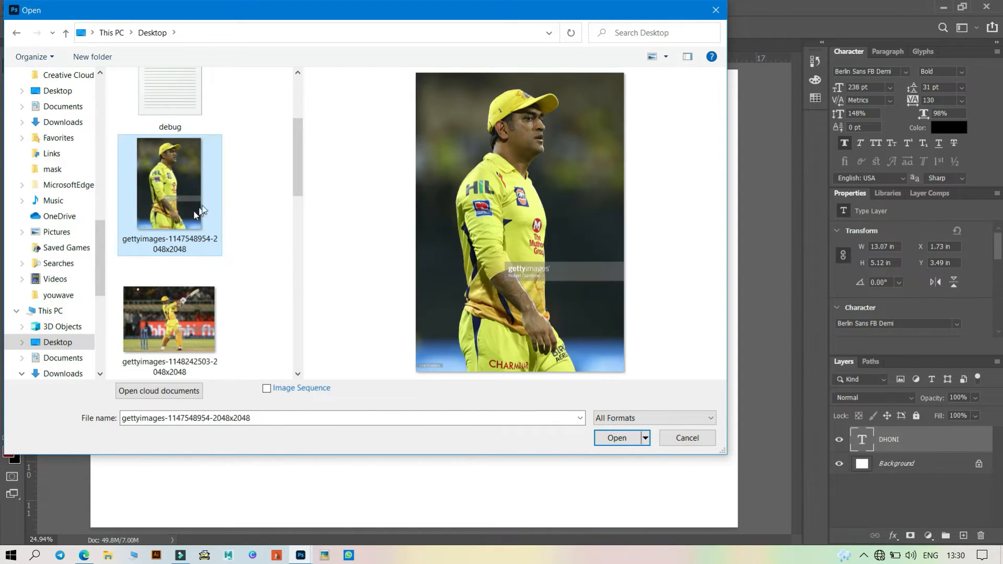
scroll(193, 210, "down", 3)
left_click(199, 206)
scroll(202, 189, "up", 1)
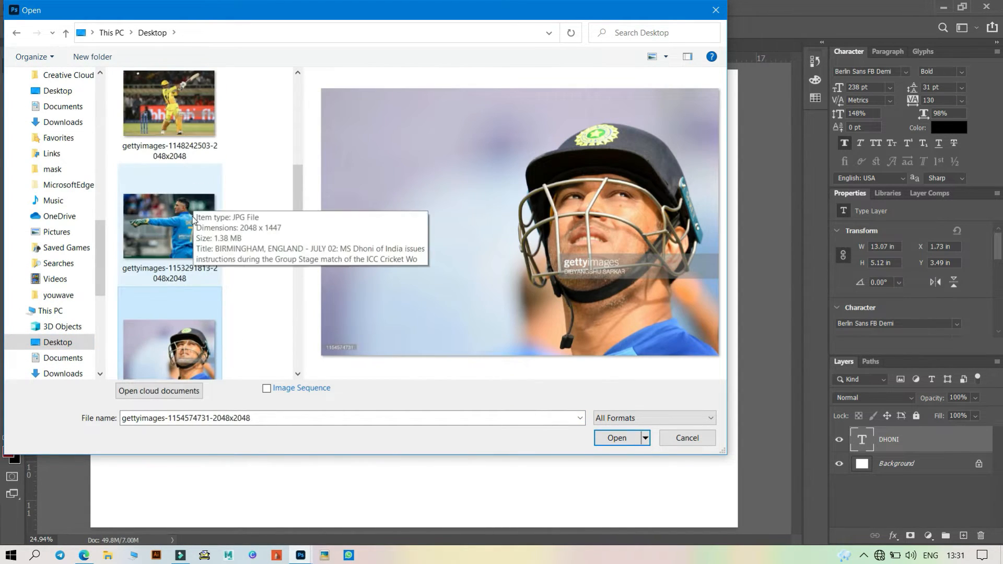
scroll(195, 215, "up", 2)
scroll(195, 215, "down", 4)
scroll(196, 215, "up", 3)
scroll(195, 215, "up", 2)
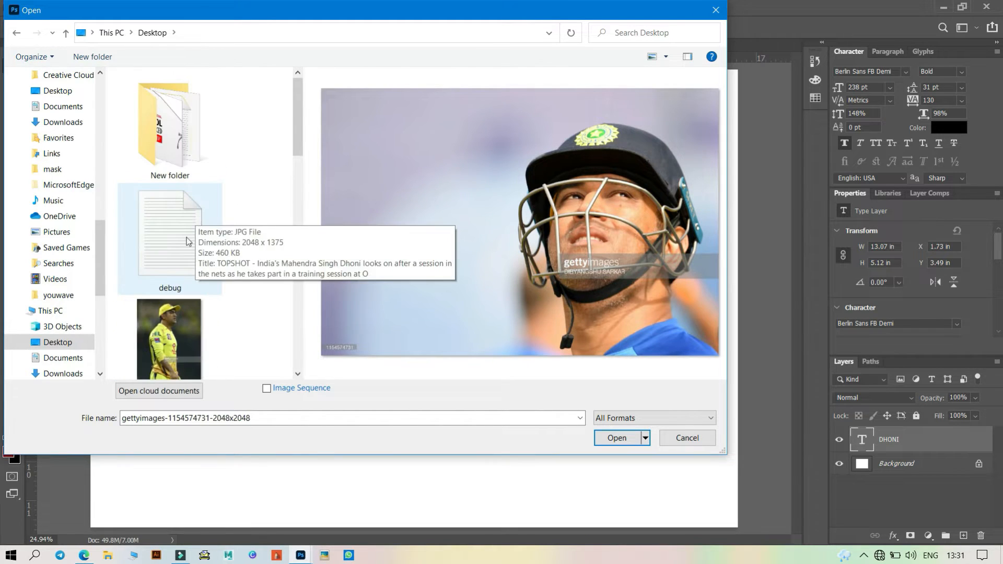
left_click(169, 306)
left_click(609, 439)
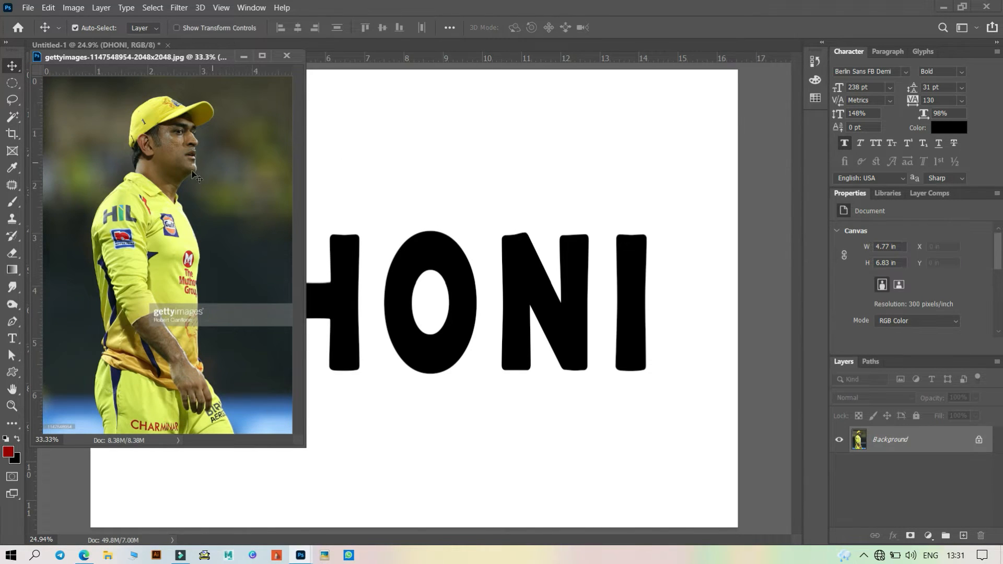
- Copy the yellow-jersey photo into the DHONI document as a new layer, close the photo window, and move it over the D
left_click_drag(193, 175, 429, 190)
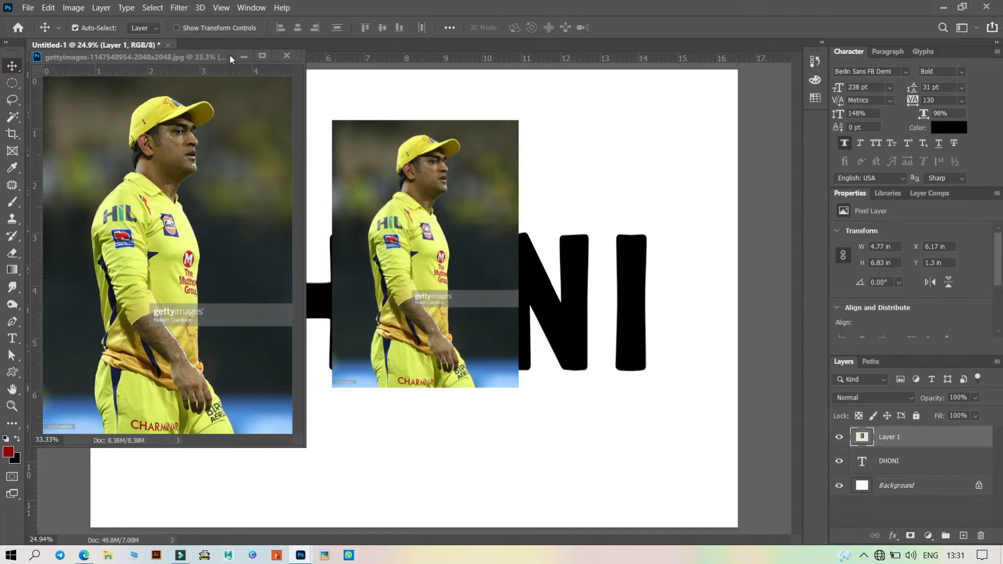
left_click(286, 55)
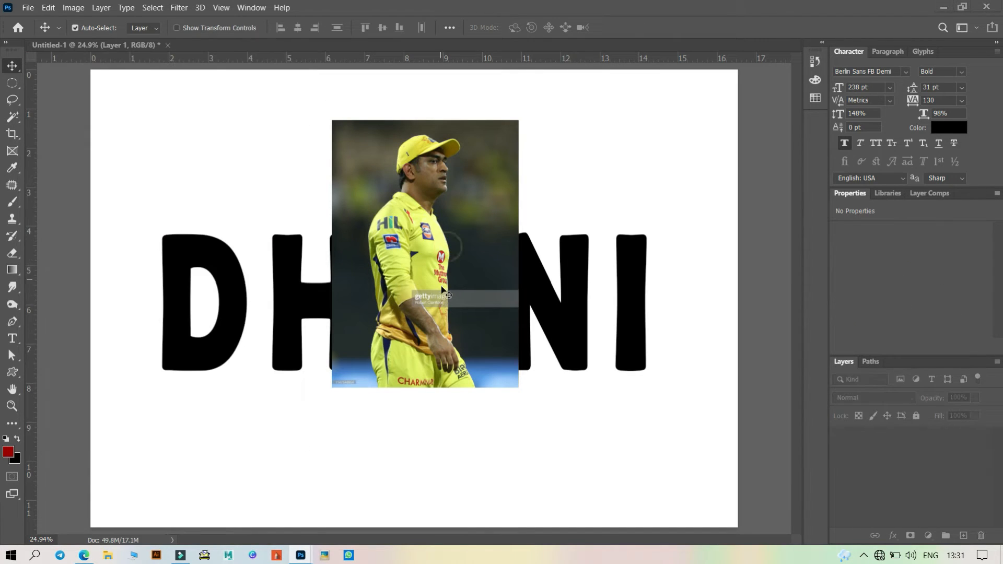
left_click_drag(450, 187, 236, 272)
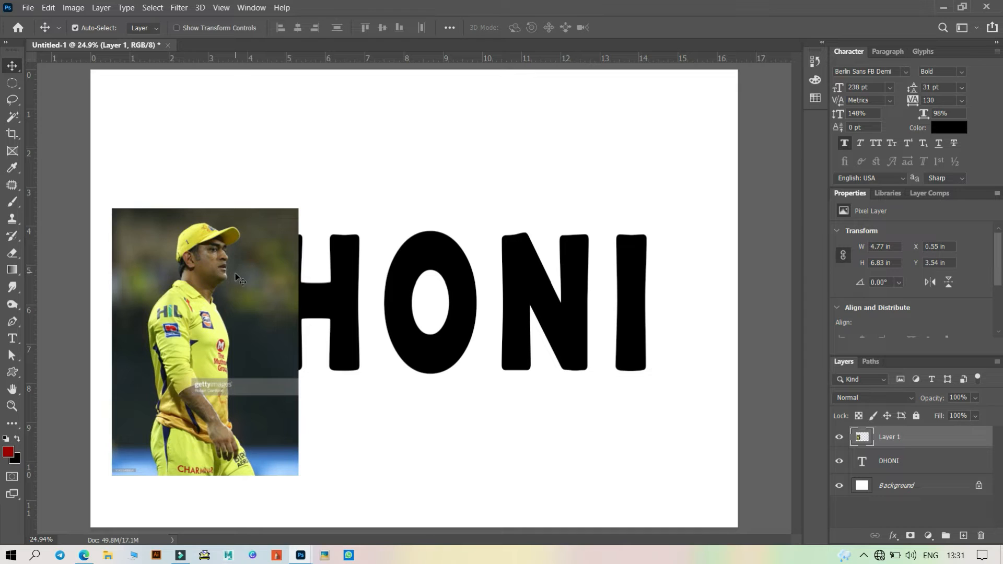
- Scale the photo layer down with Free Transform to about 58% of its size
key("ctrl")
key("ctrl+t")
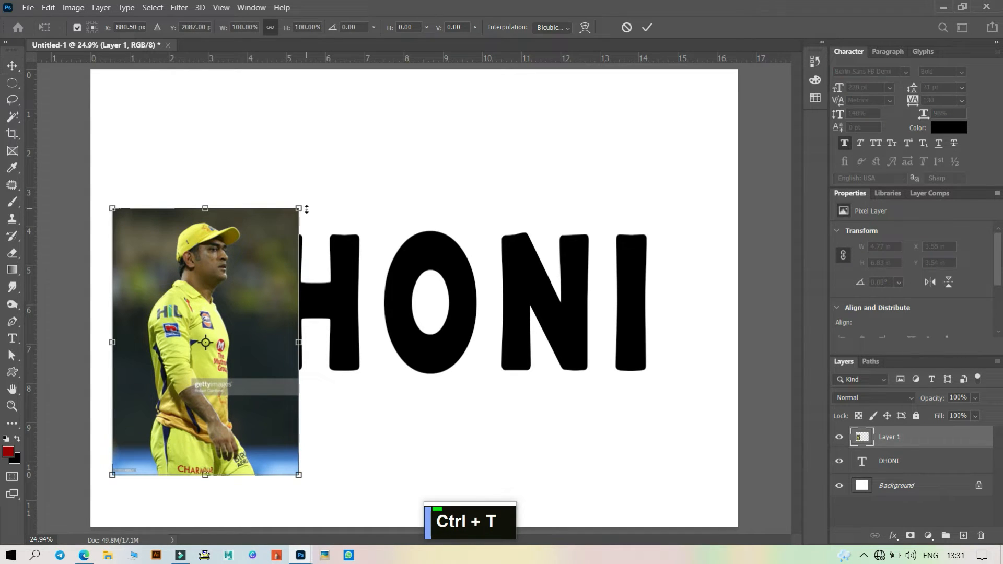
left_click_drag(298, 209, 244, 286)
left_click_drag(210, 326, 227, 268)
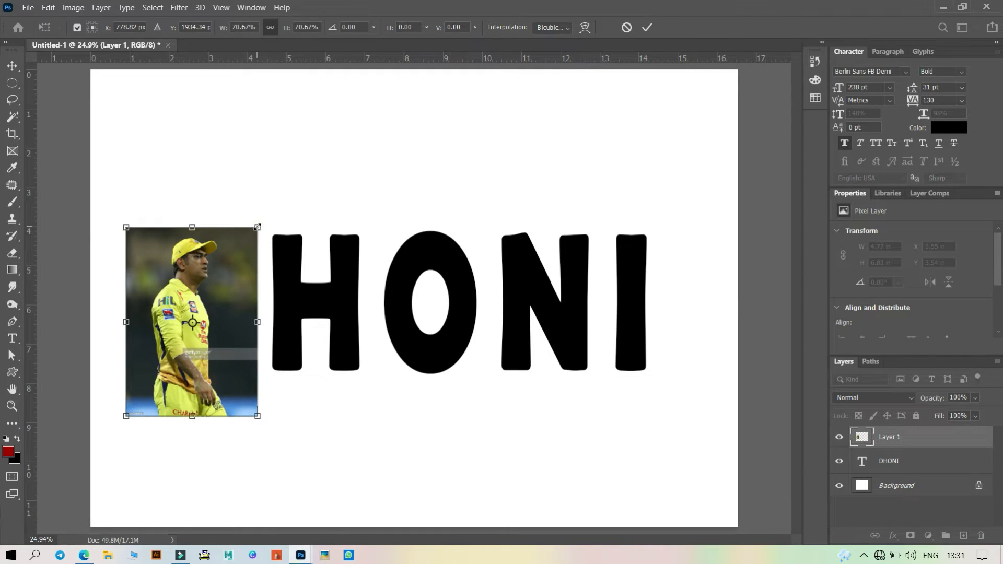
left_click_drag(258, 230, 226, 268)
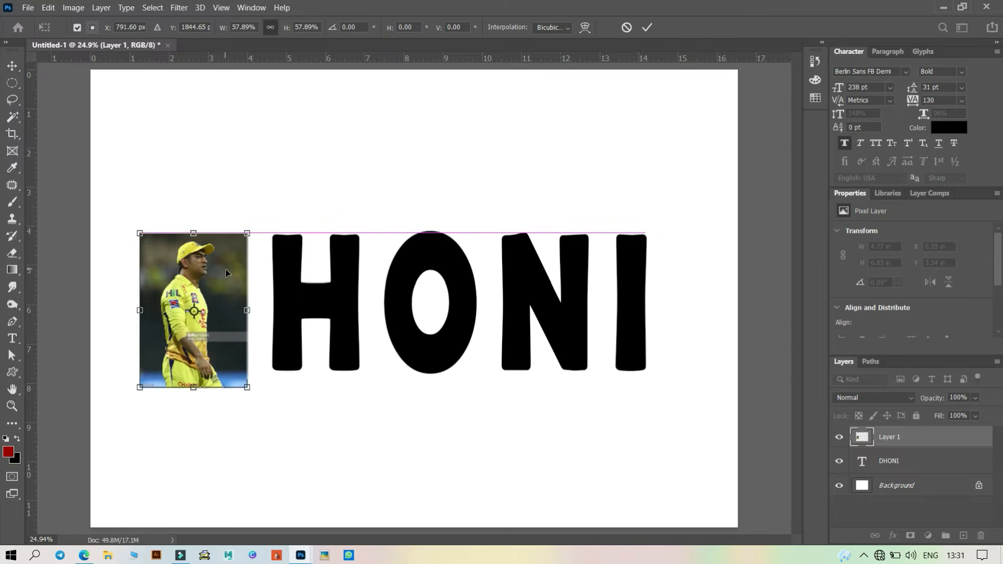
- Lower the photo layer's opacity to 52%
left_click(975, 398)
left_click_drag(982, 411, 962, 412)
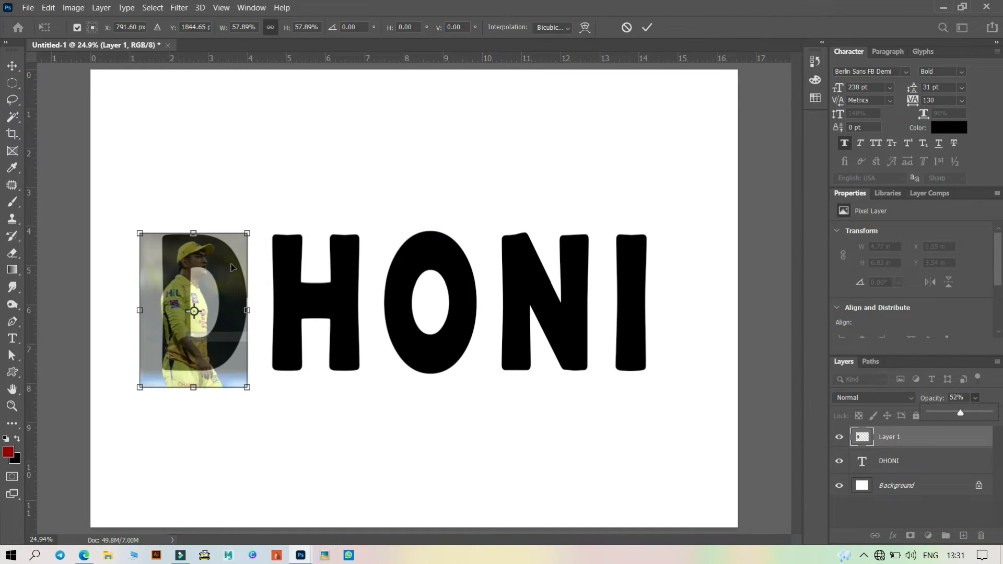
- Reposition and slightly resize the photo to cover the letter D, then commit the transform
left_click_drag(204, 262, 197, 254)
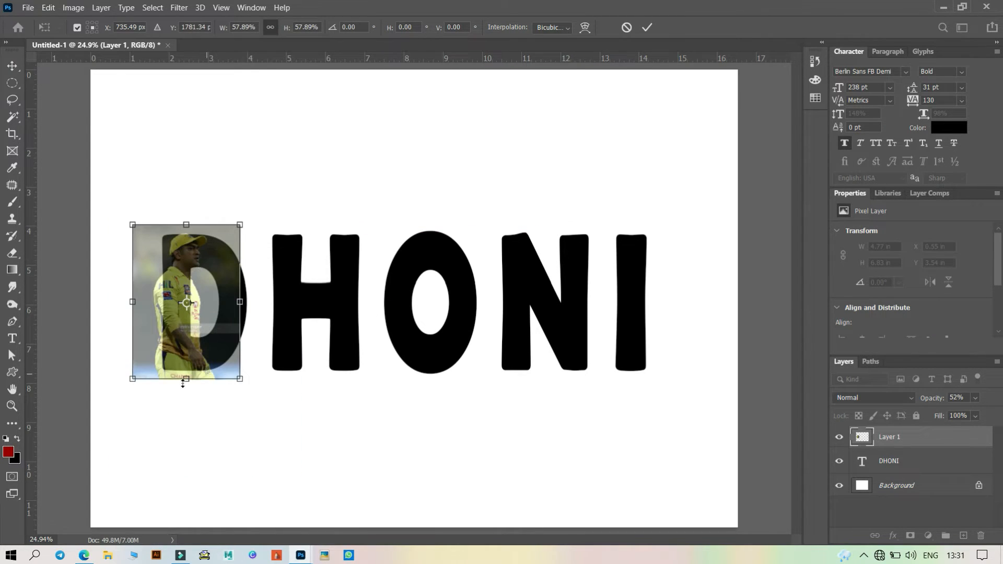
left_click_drag(132, 378, 139, 369)
mouse_move(190, 260)
left_mouse_down()
mouse_move(208, 258)
mouse_move(193, 261)
left_mouse_up()
left_click(648, 30)
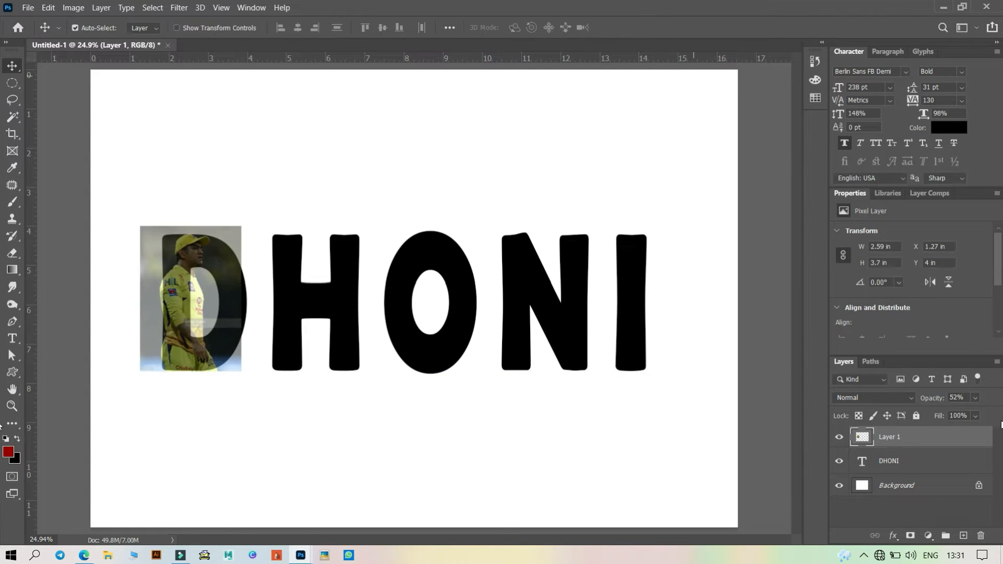
- Restore the photo layer's opacity to 100% and clip it into the DHONI text layer
left_click(975, 397)
left_click_drag(962, 413, 995, 413)
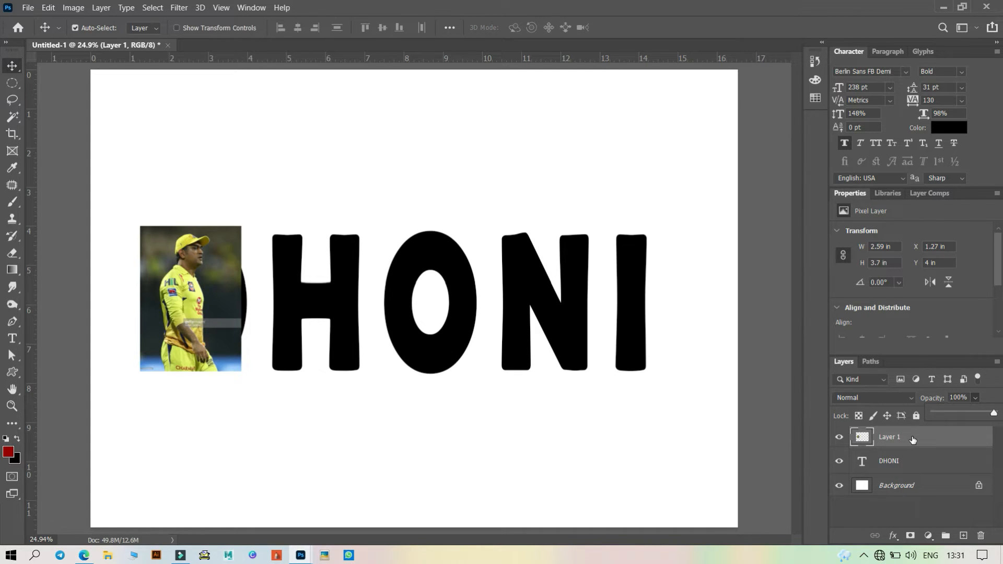
key("ctrl")
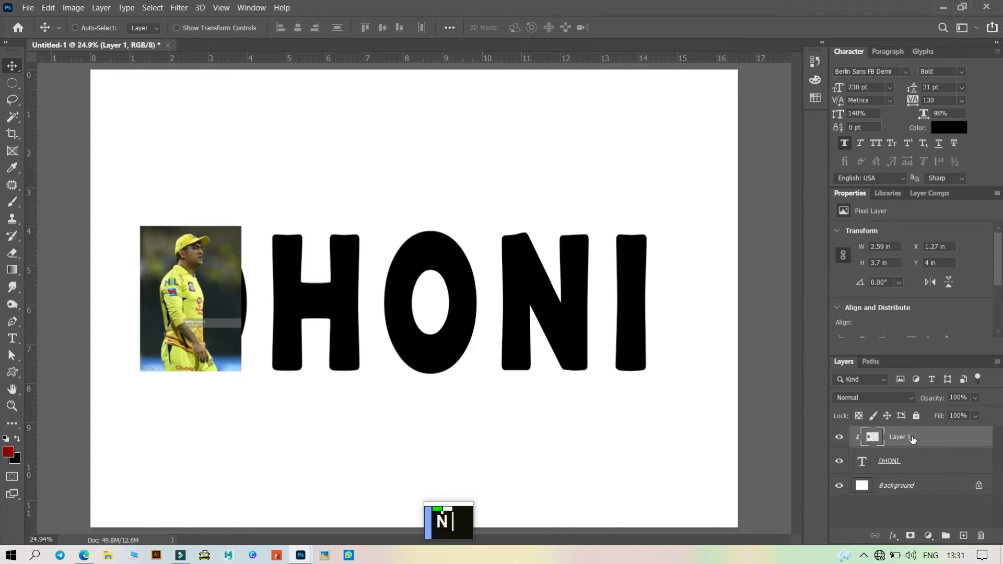
key("ctrl+alt+g")
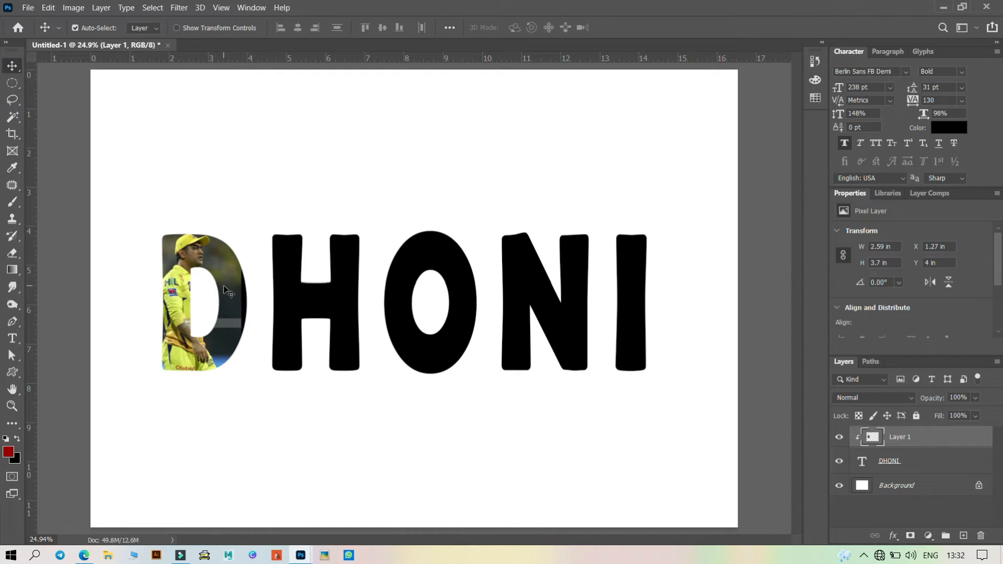
left_click_drag(225, 286, 231, 289)
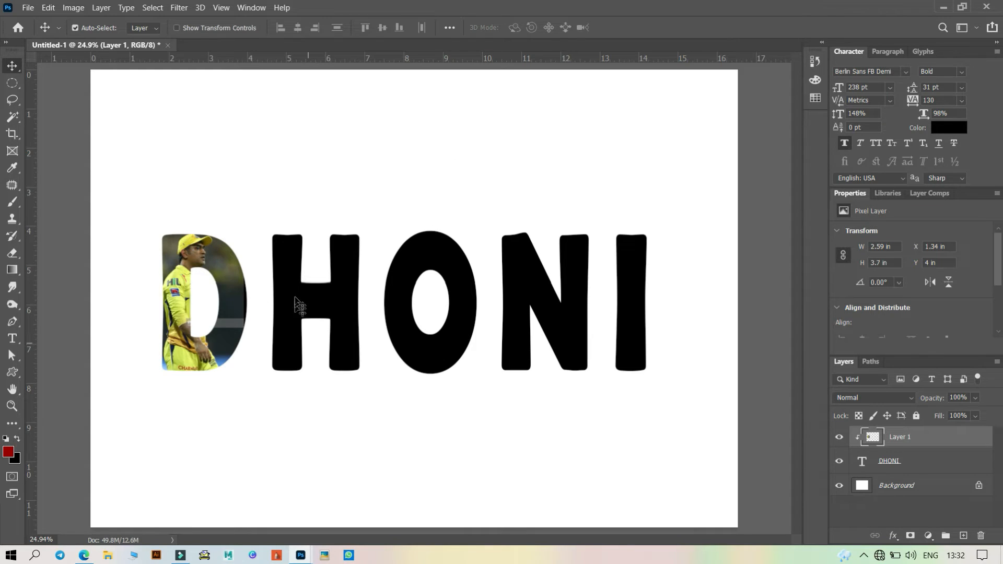
left_click(28, 7)
left_click(39, 34)
scroll(252, 259, "down", 5)
scroll(251, 256, "down", 1)
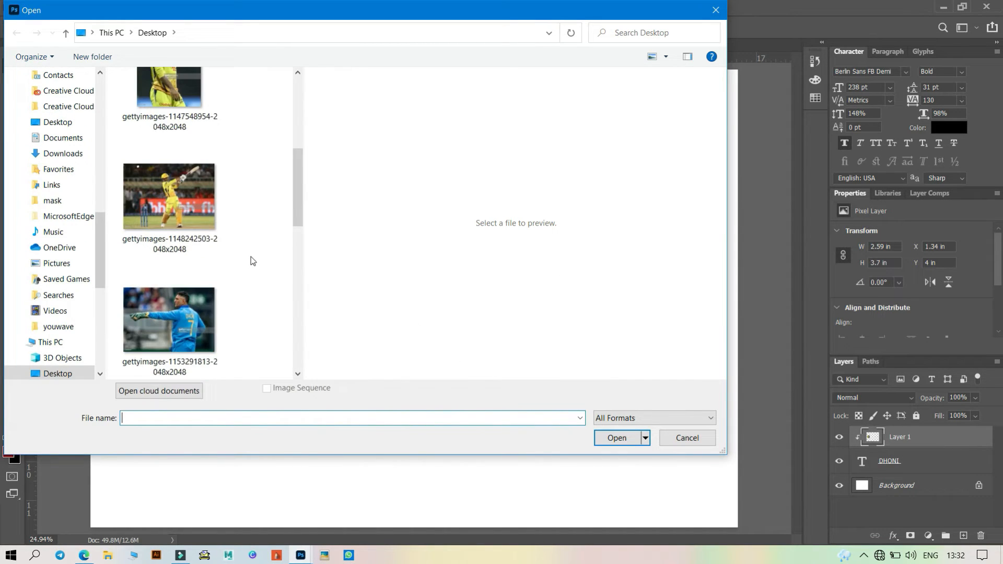
left_click(168, 319)
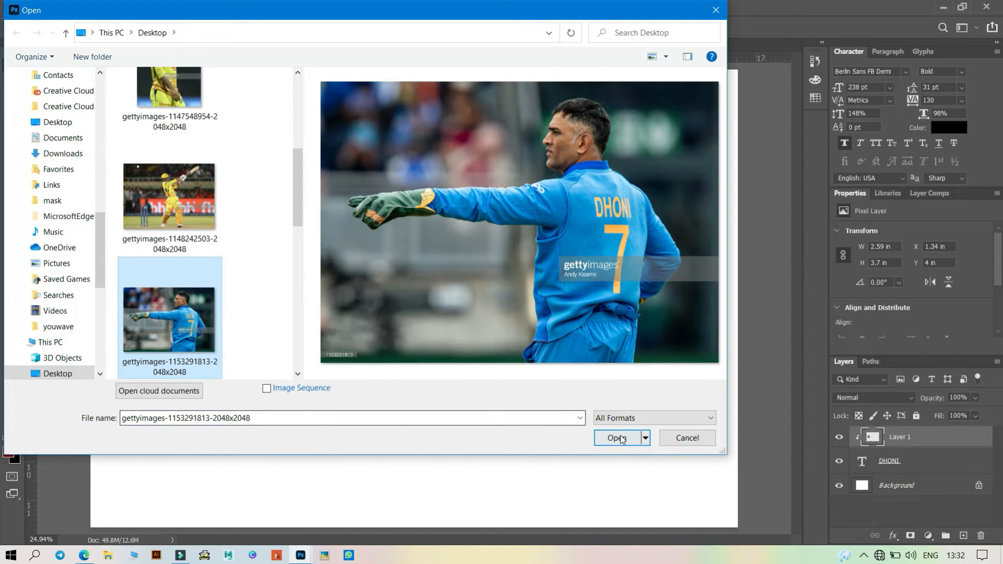
left_click(617, 437)
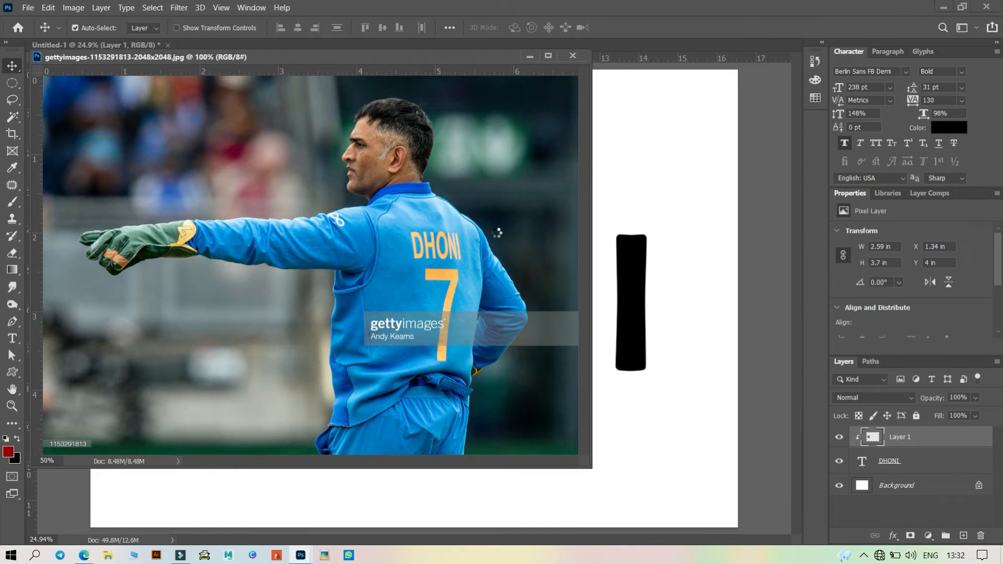
- Copy the blue-jersey photo into the DHONI document, close its window, and move it over the H
left_click_drag(726, 211, 663, 127)
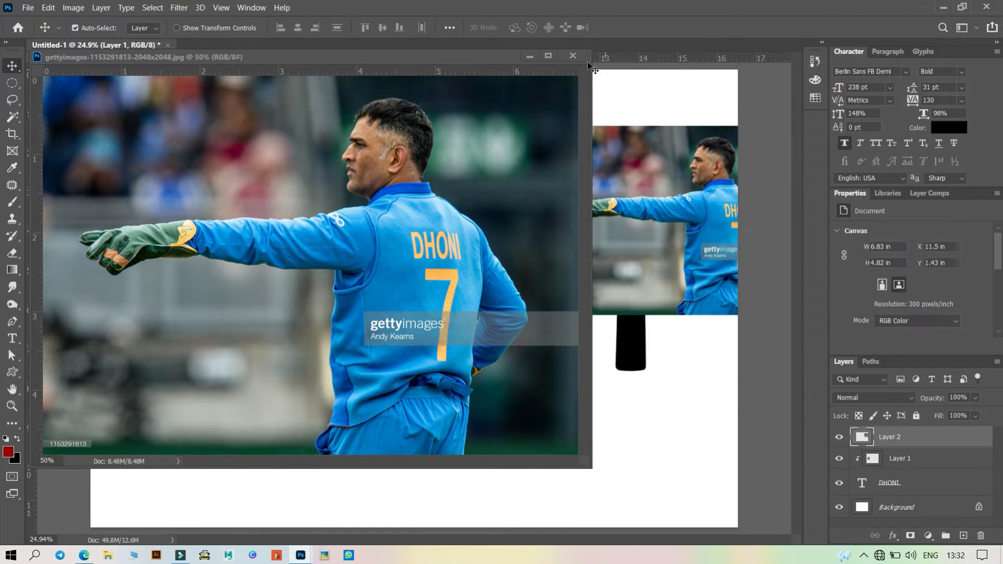
left_click(573, 56)
left_click_drag(641, 264, 323, 334)
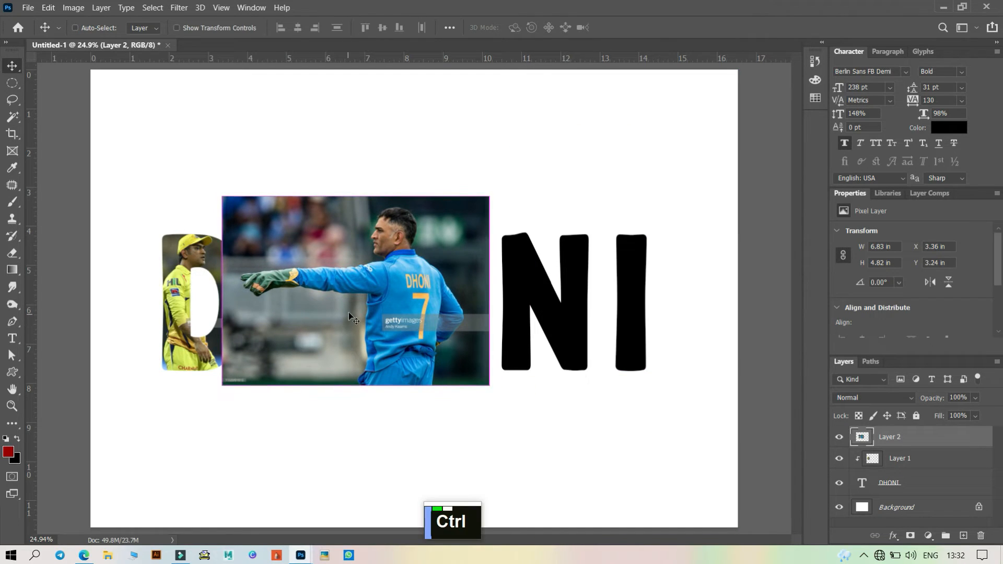
- Scale the blue-jersey photo to about 71% with Free Transform, position it over the H, and commit
key("ctrl+t")
left_click_drag(489, 197, 412, 250)
mouse_move(370, 292)
left_mouse_down()
mouse_move(341, 272)
mouse_move(362, 280)
left_mouse_up()
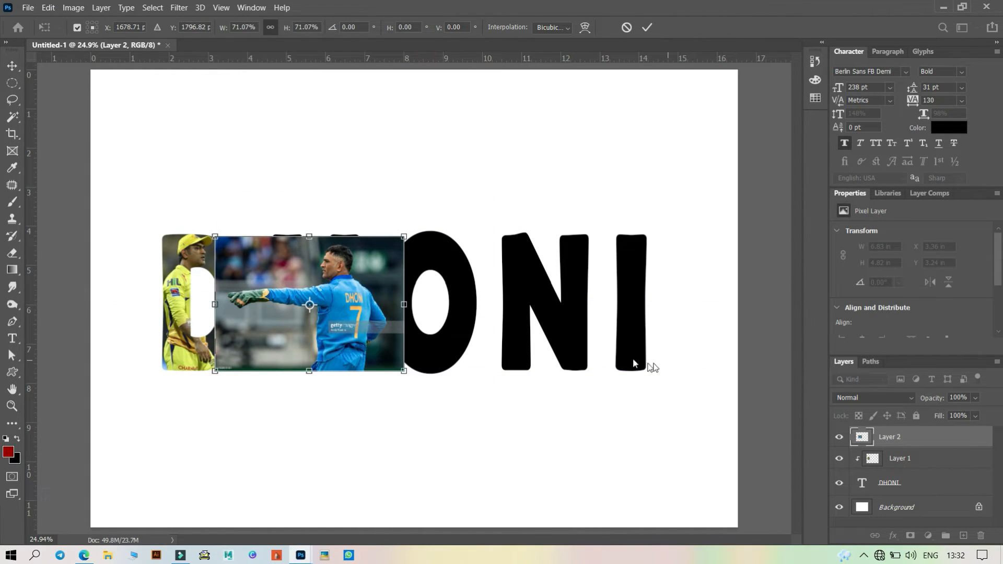
key("Return")
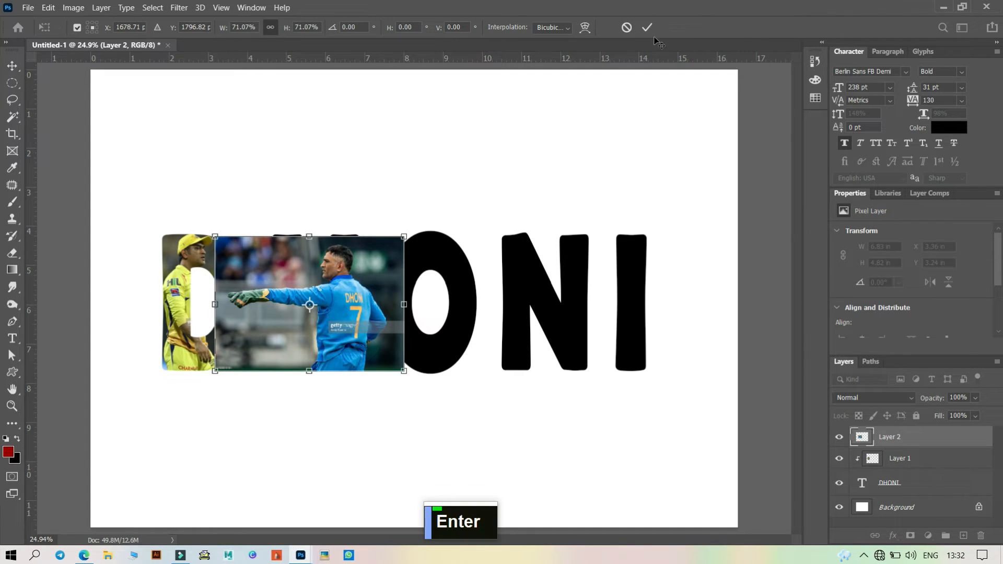
- Clip the blue-jersey layer into the text and shift it slightly to frame the H
key("ctrl")
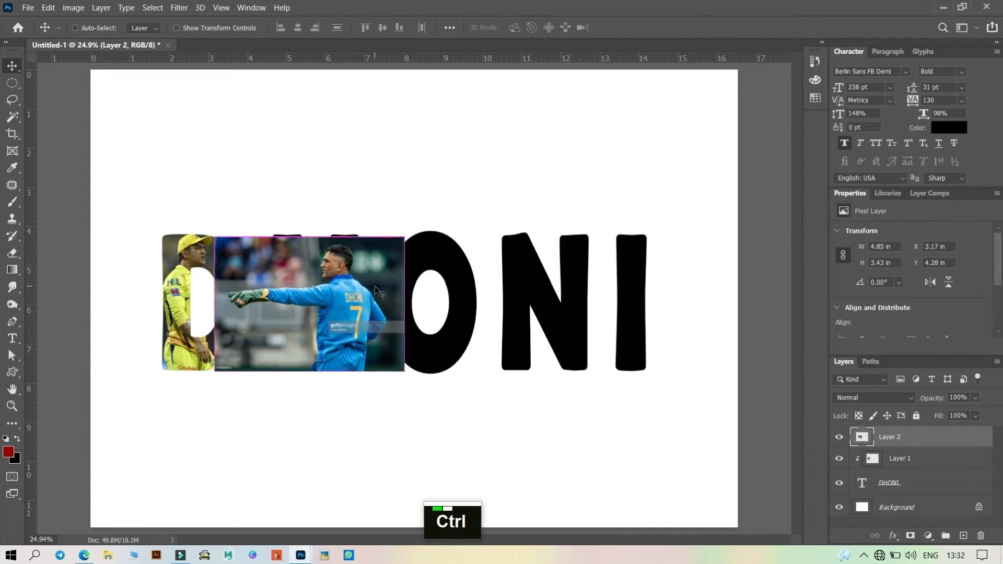
key("ctrl+alt+g")
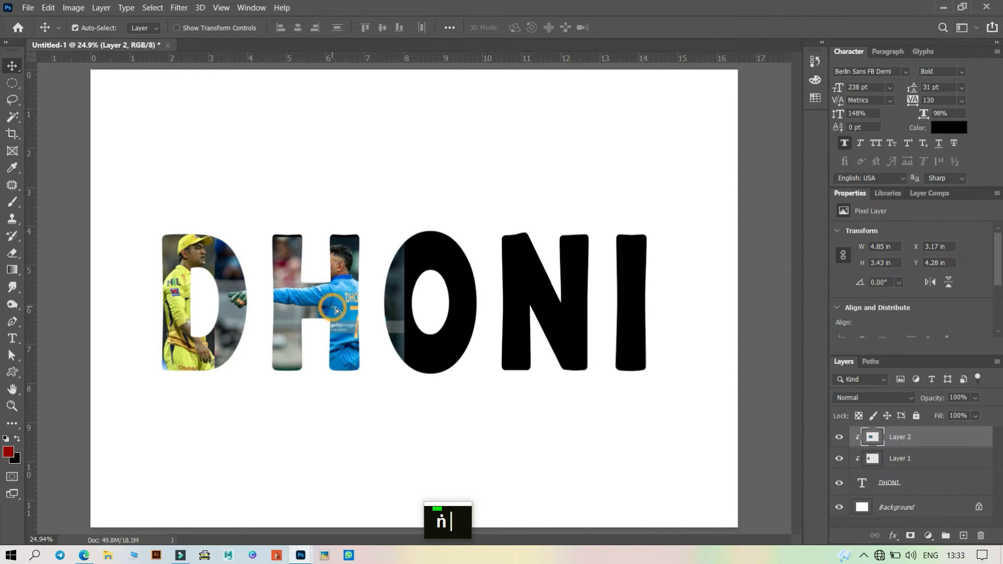
mouse_move(328, 321)
left_mouse_down()
mouse_move(338, 313)
mouse_move(309, 295)
mouse_move(330, 307)
left_mouse_up()
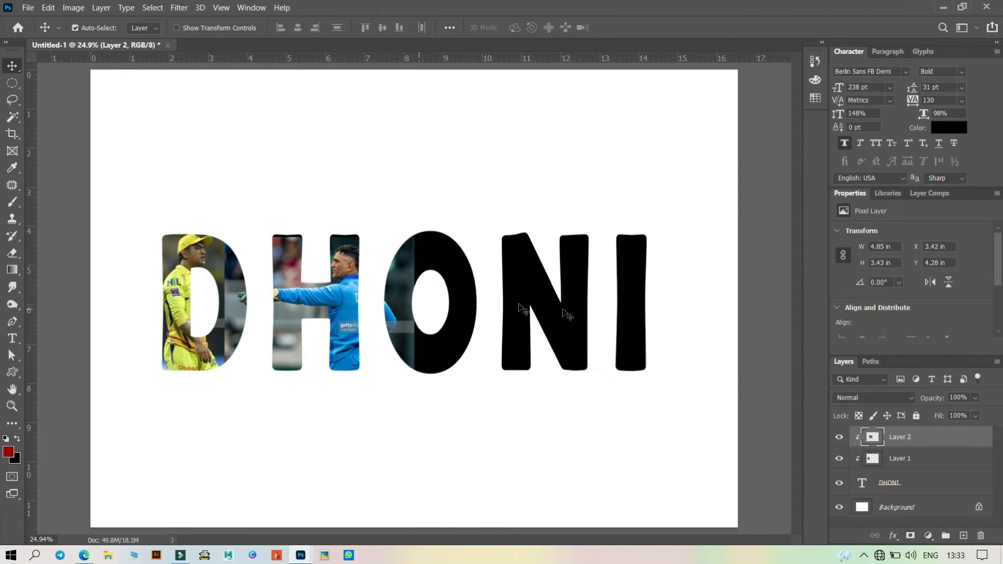
- Marquee-select the area over the D's right half and delete it from the blue-jersey layer
left_click(12, 83)
left_click(54, 87)
key("shift+m")
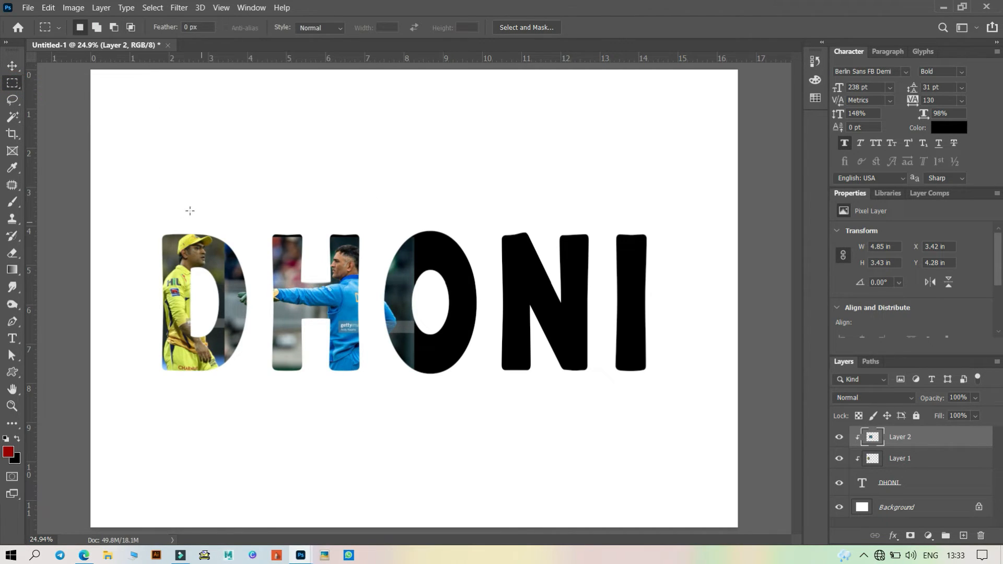
left_click_drag(183, 206, 261, 395)
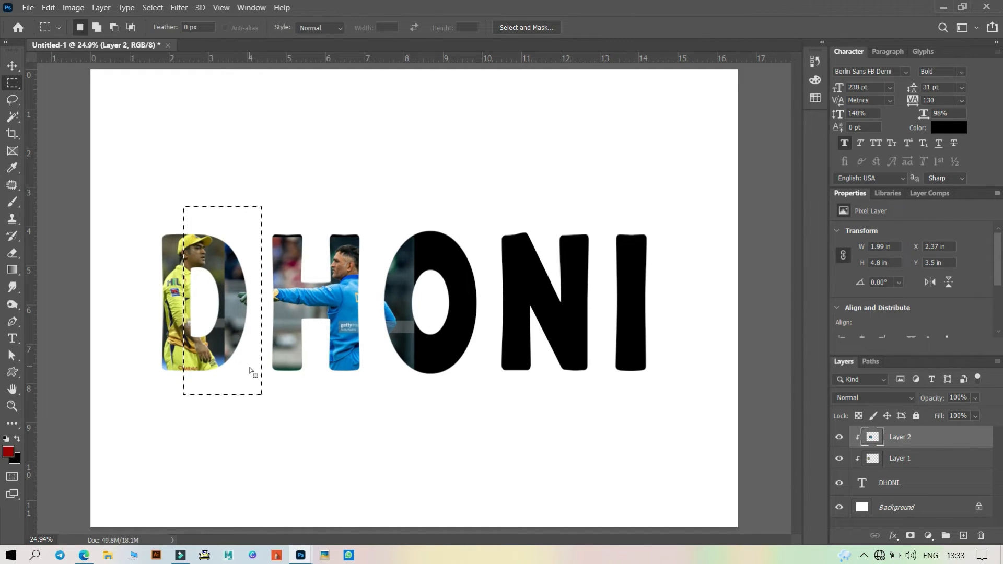
key("Delete")
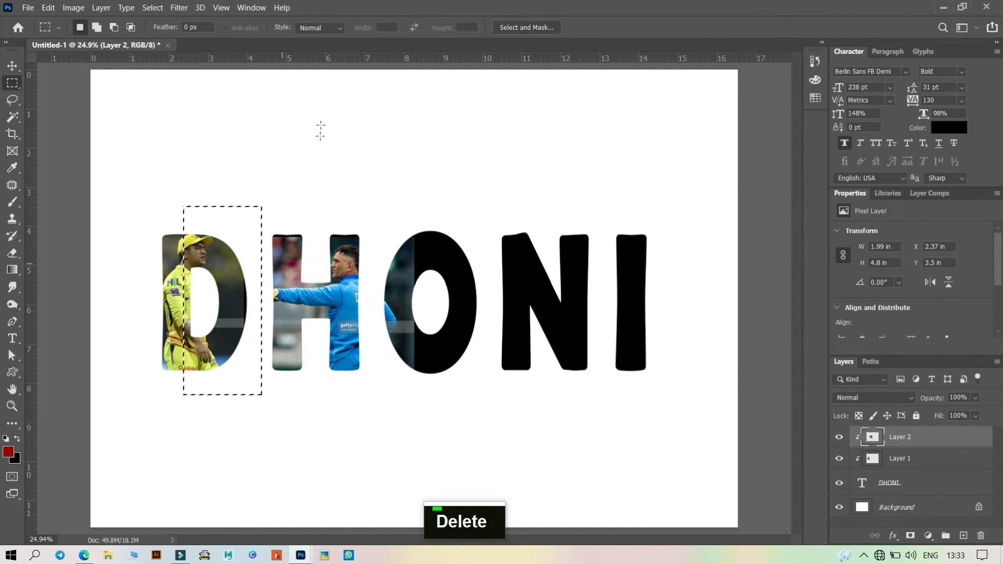
- Marquee-select the area over the O and delete it from the blue-jersey layer, then deselect
left_click_drag(358, 199, 385, 308)
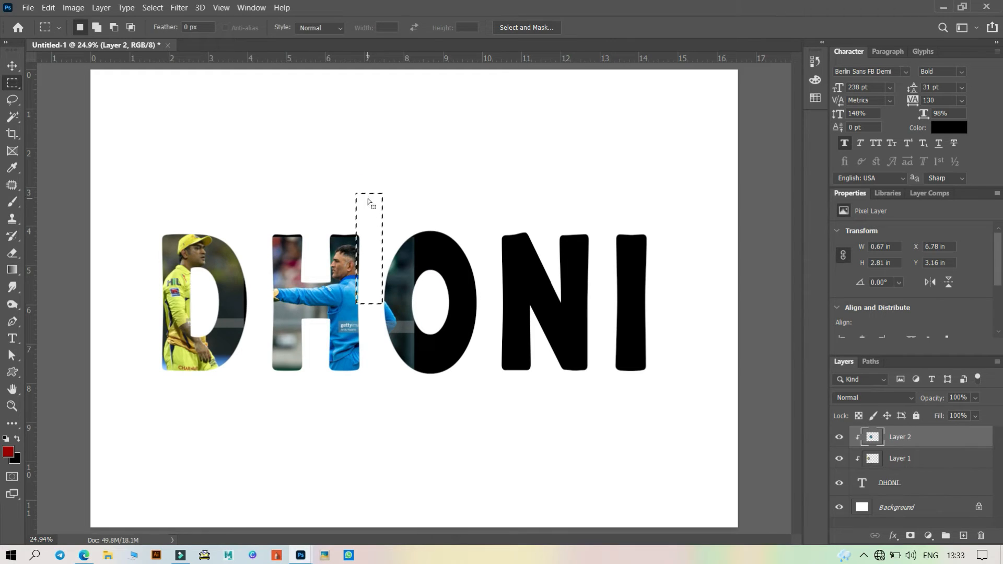
left_click(370, 165)
left_click_drag(370, 165, 469, 421)
key("Delete")
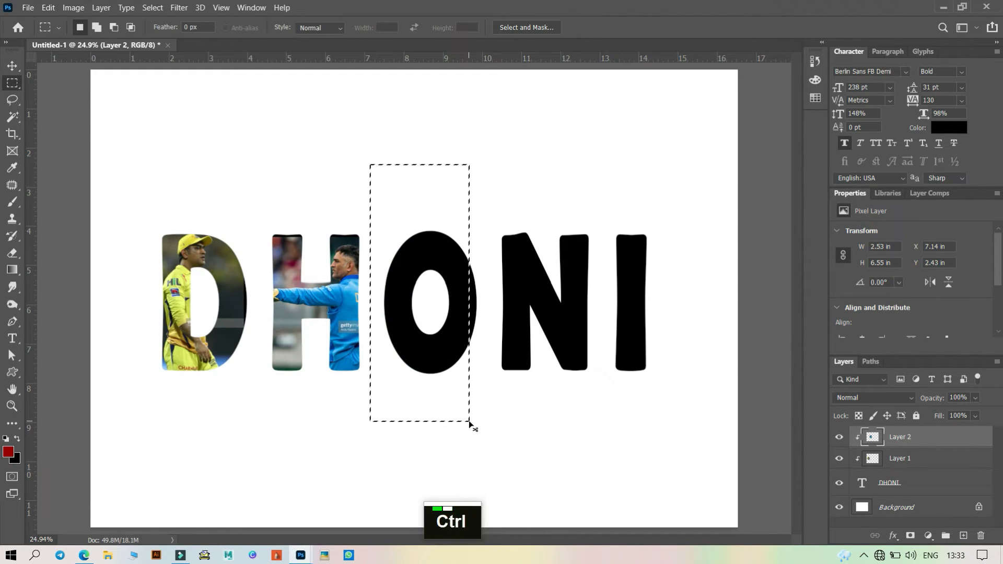
key("ctrl+d")
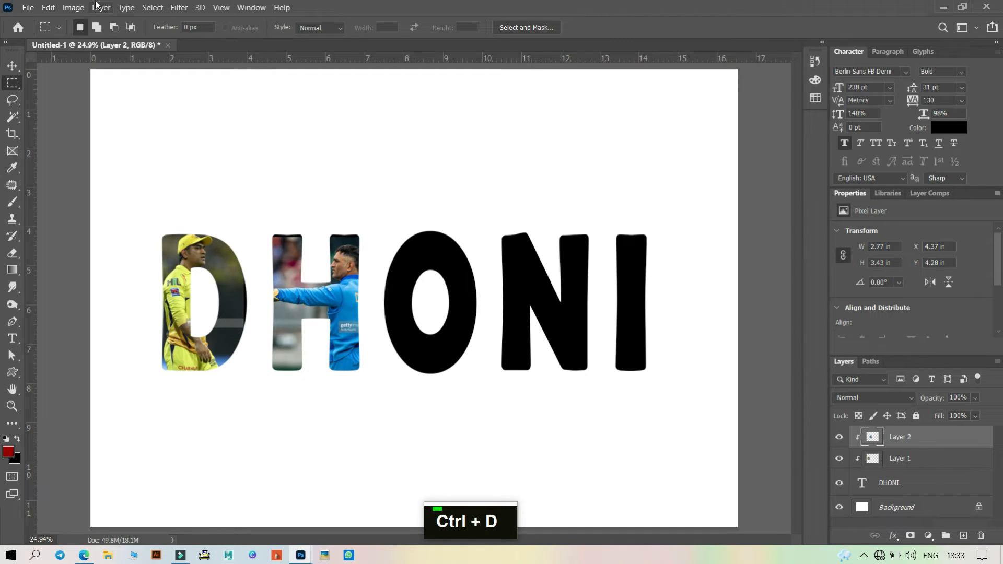
- Open the yellow-jersey batting photo and copy it into the DHONI document, closing its window
left_click(28, 8)
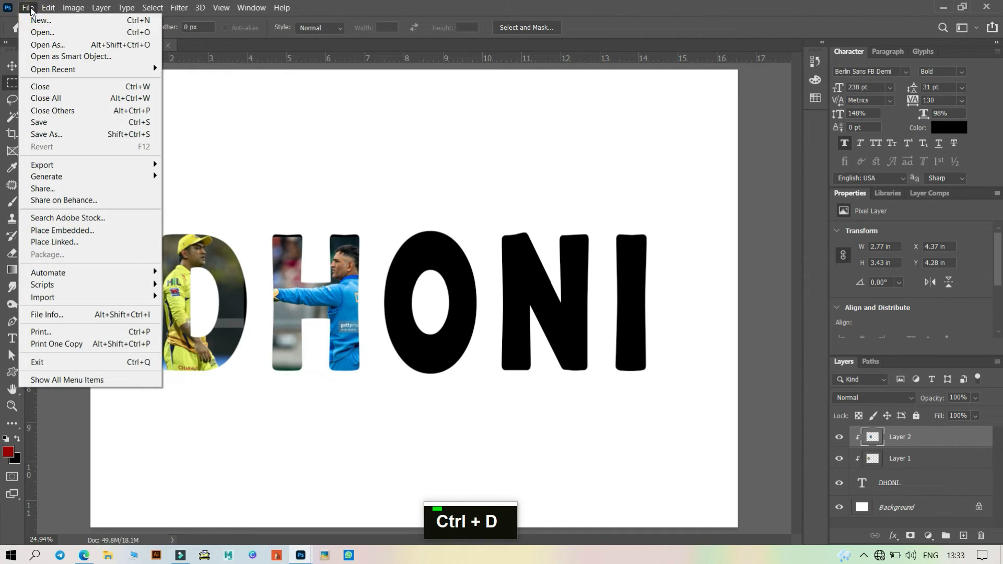
left_click(41, 32)
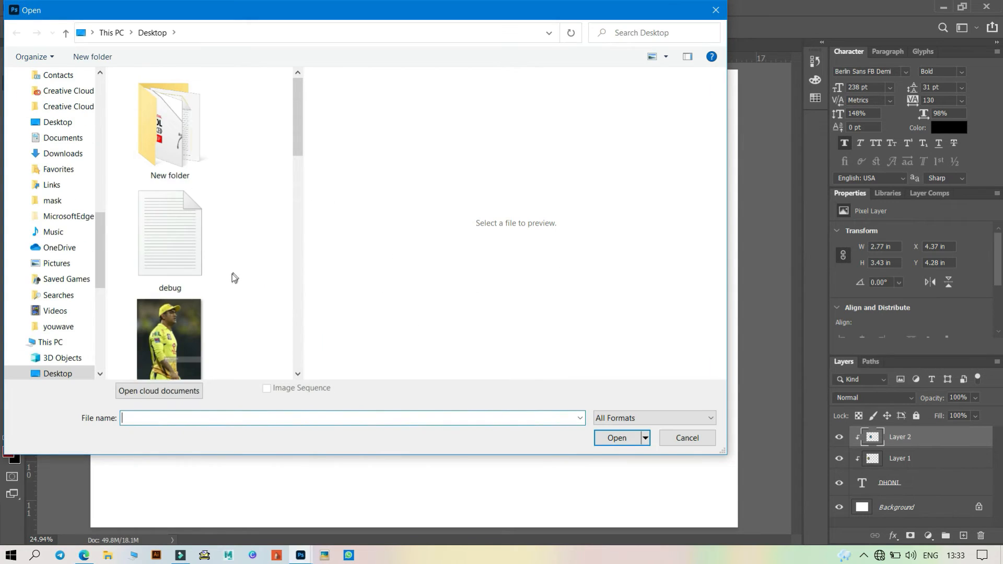
scroll(235, 278, "down", 3)
left_click(208, 280)
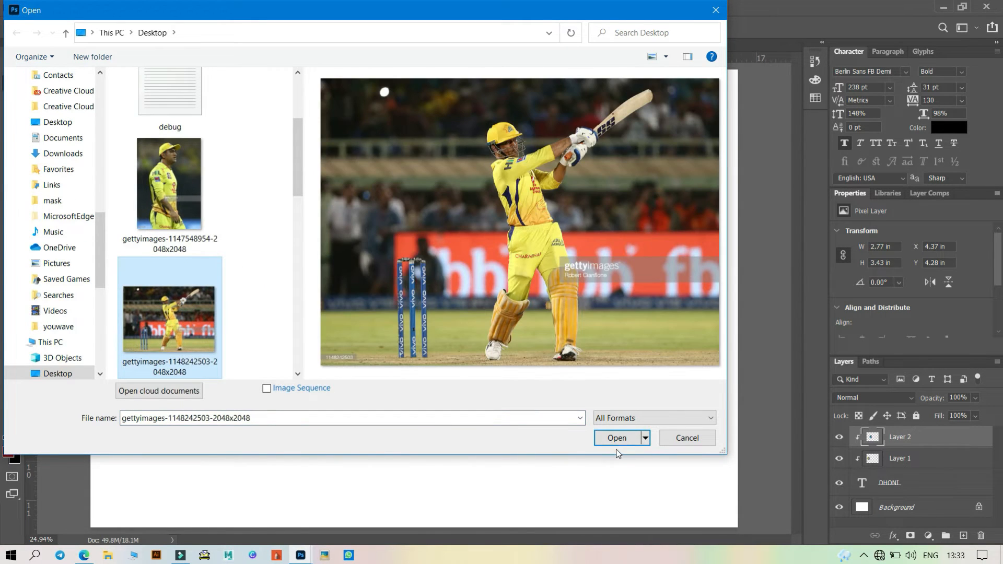
left_click(616, 440)
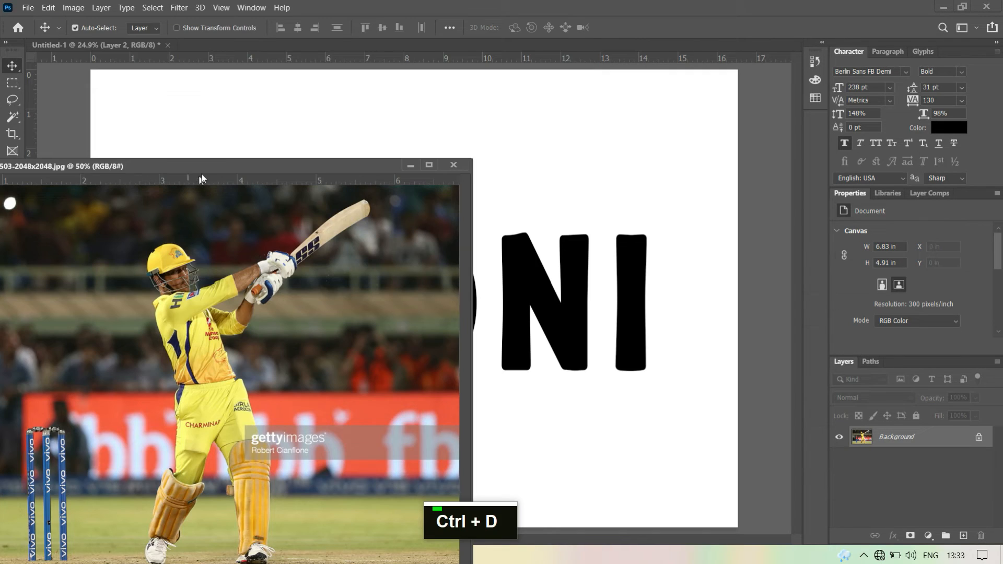
left_click_drag(219, 164, 160, 241)
left_click_drag(500, 235, 499, 236)
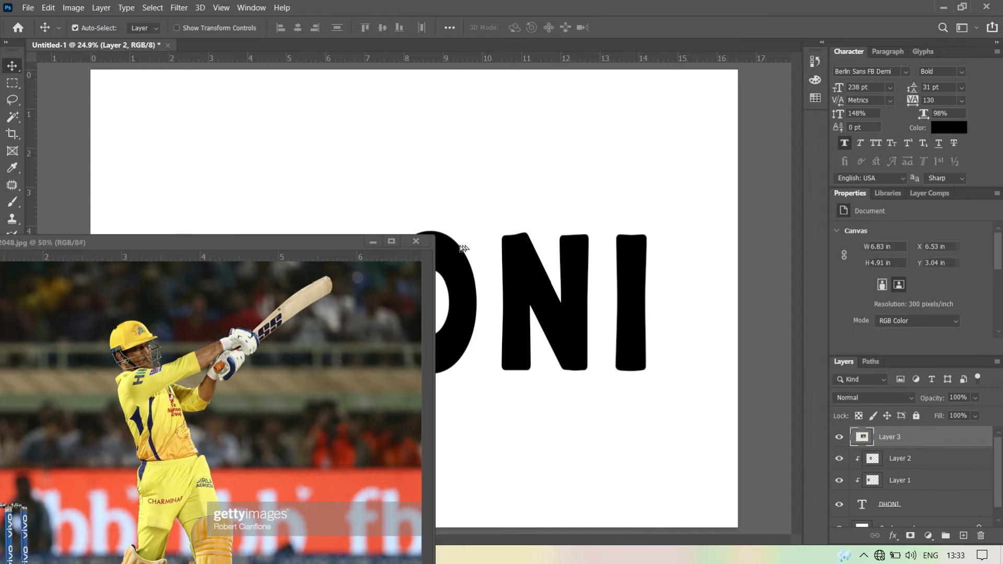
left_click(417, 242)
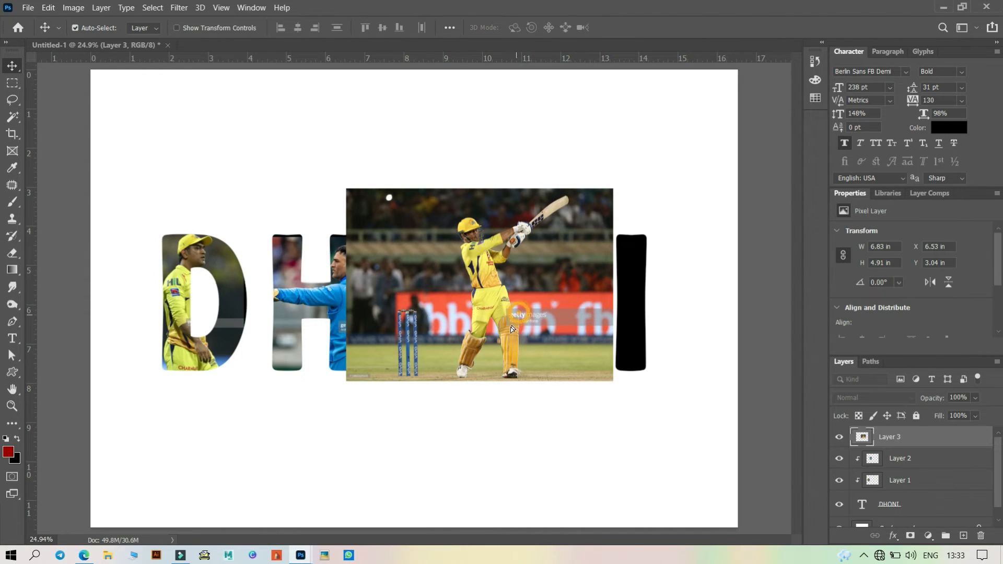
- Move the batting photo over the O and scale it to about 77% with Free Transform
left_click_drag(521, 299, 504, 312)
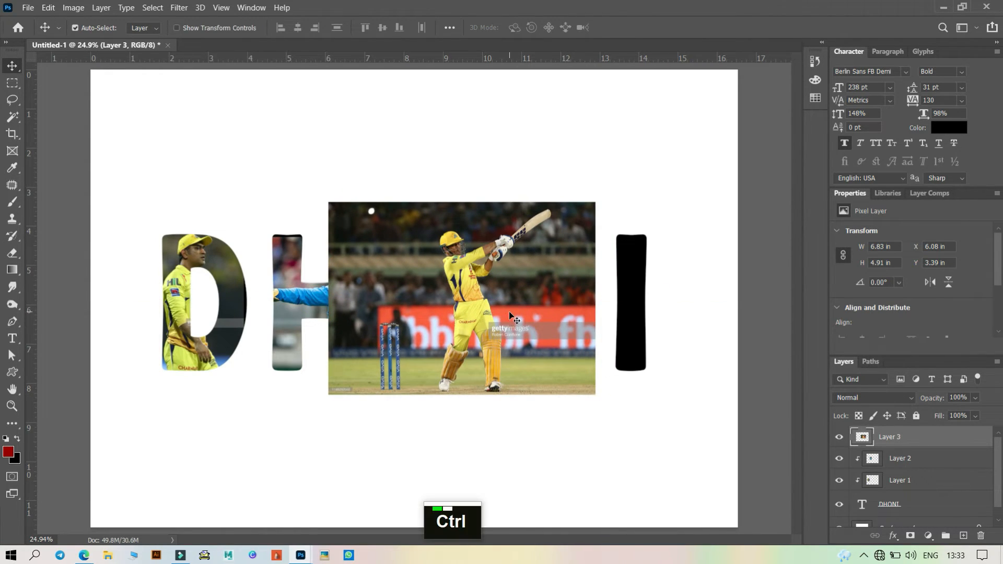
key("ctrl+t")
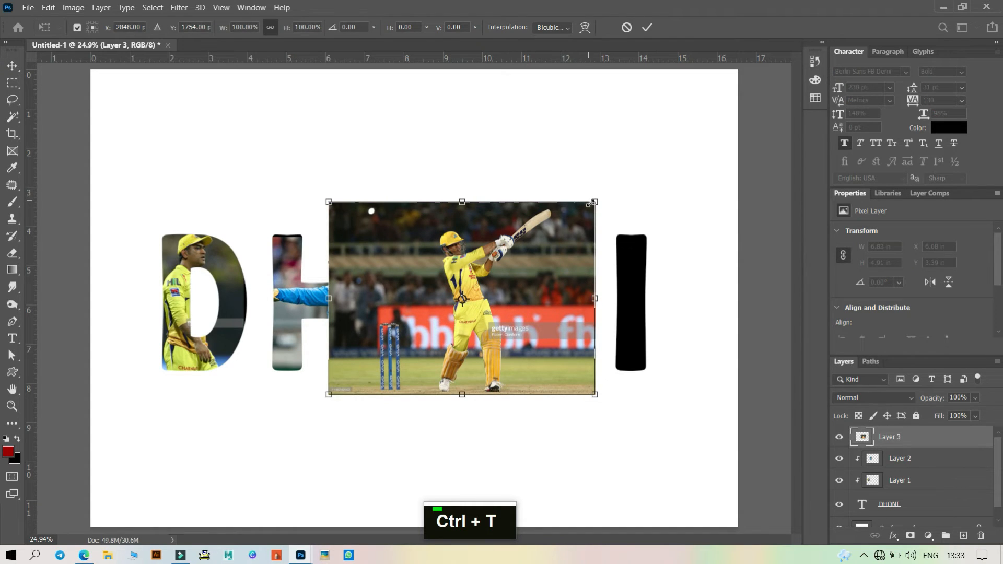
left_click_drag(594, 201, 537, 249)
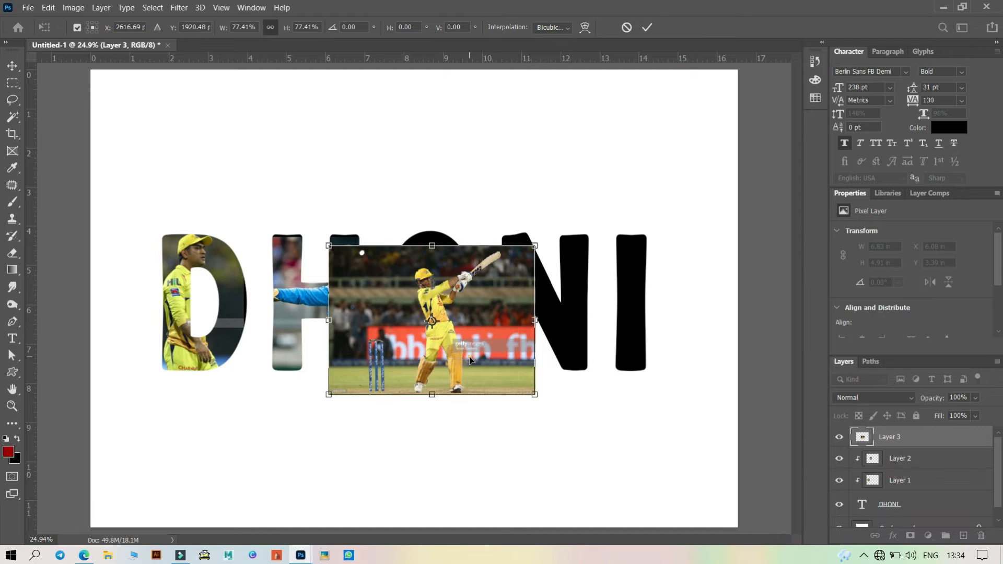
left_click_drag(469, 356, 456, 342)
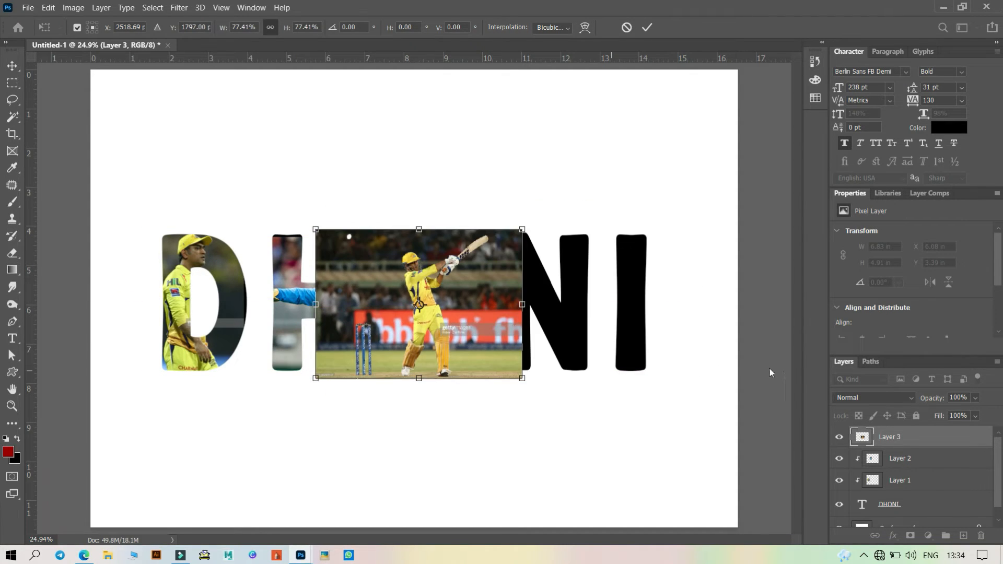
- Lower the batting layer's opacity to 34%, position the photo over the O, and commit the transform
left_click(972, 398)
left_click_drag(962, 412, 950, 412)
left_click_drag(462, 328, 453, 323)
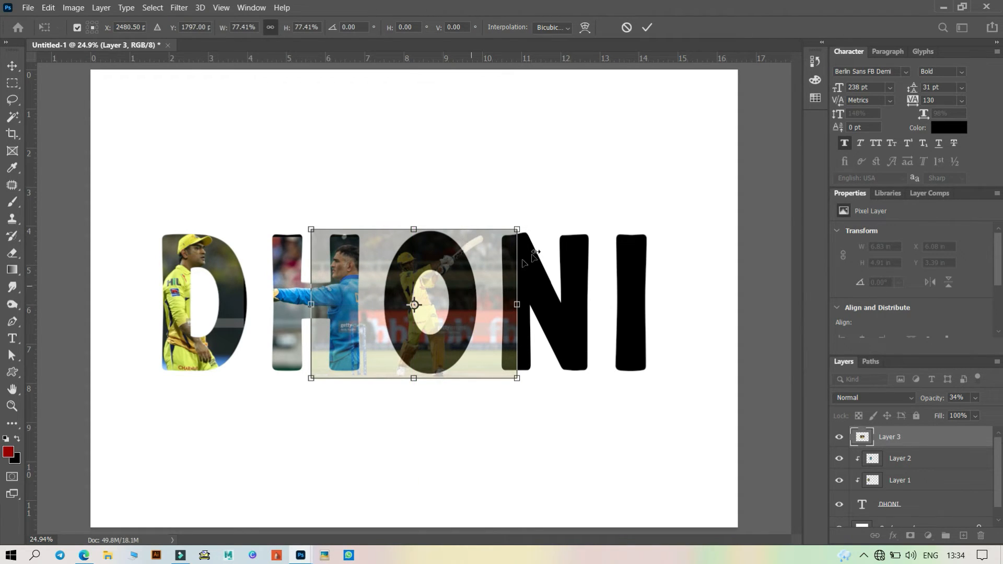
left_click_drag(415, 379, 414, 380)
left_click(646, 27)
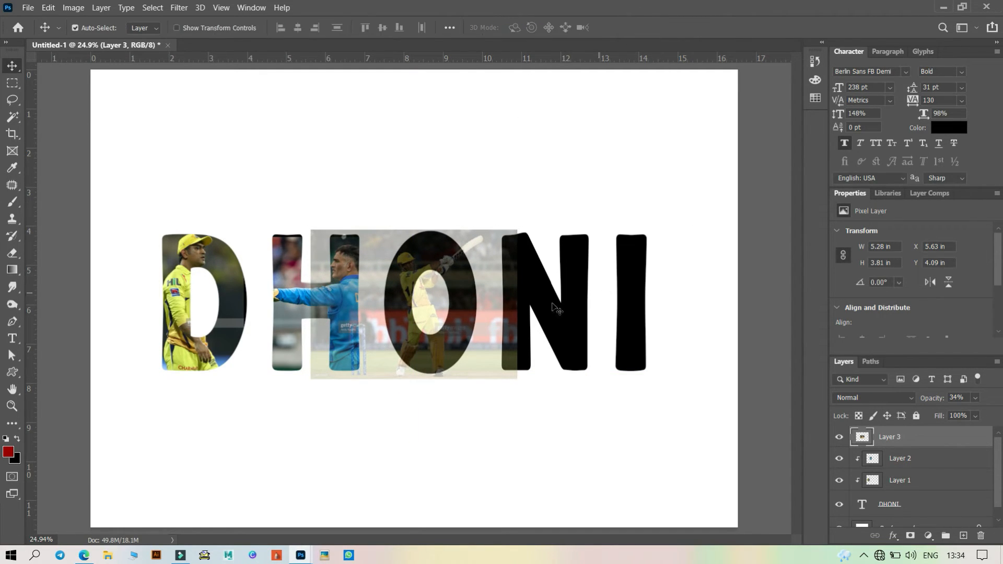
- Marquee-select and delete the batting photo's overlap on the H and on the N, then deselect
left_click(13, 83)
left_click_drag(267, 211, 378, 433)
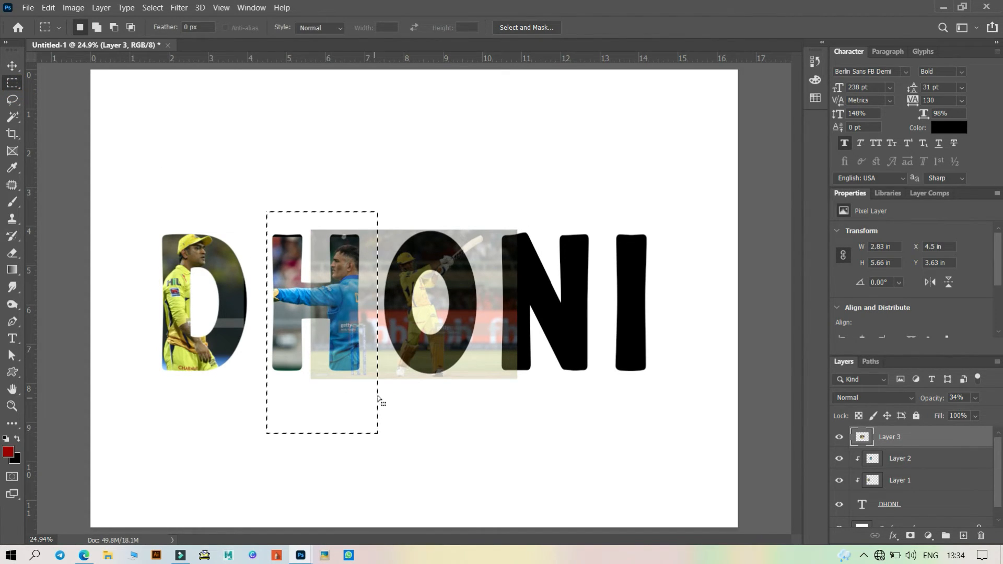
key("Delete")
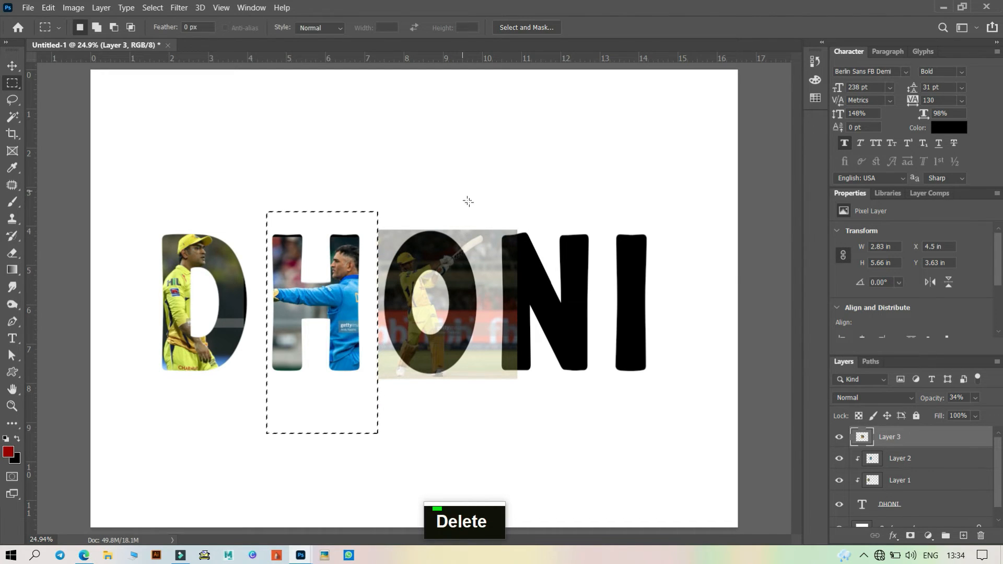
left_click_drag(478, 205, 559, 423)
key("Delete")
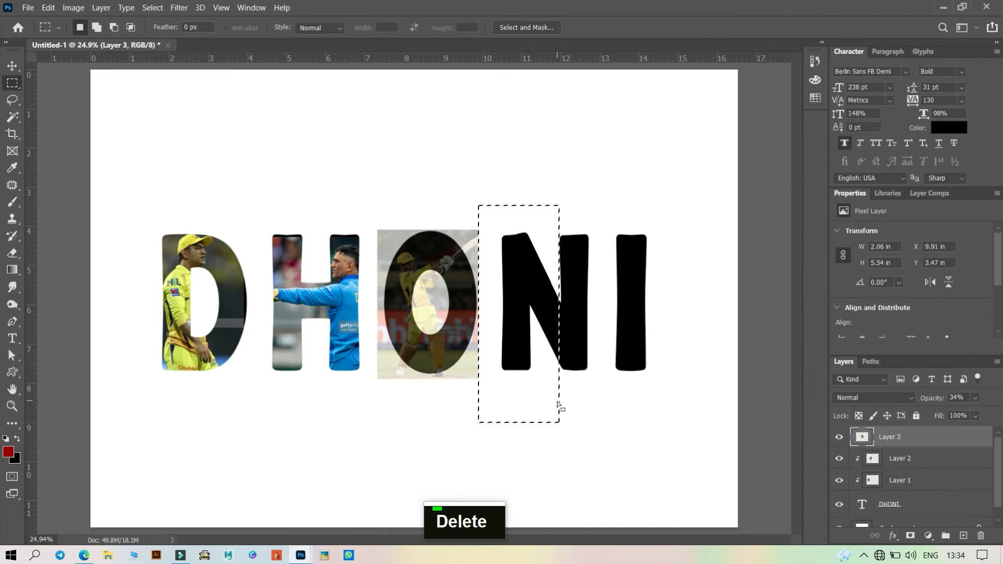
key("ctrl+d")
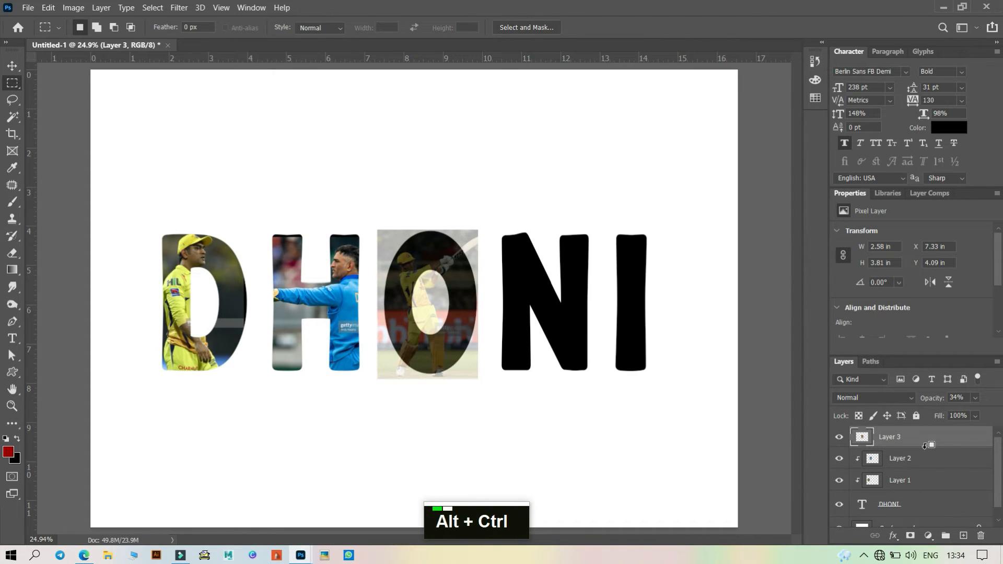
- Clip the batting layer into the text and restore its opacity to 100%
key("ctrl+alt+g")
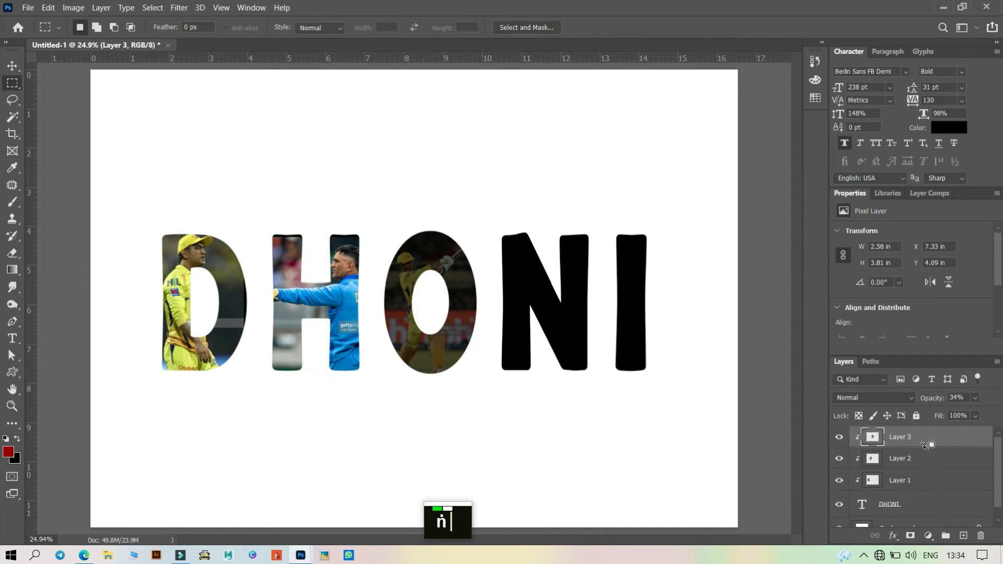
left_click(976, 398)
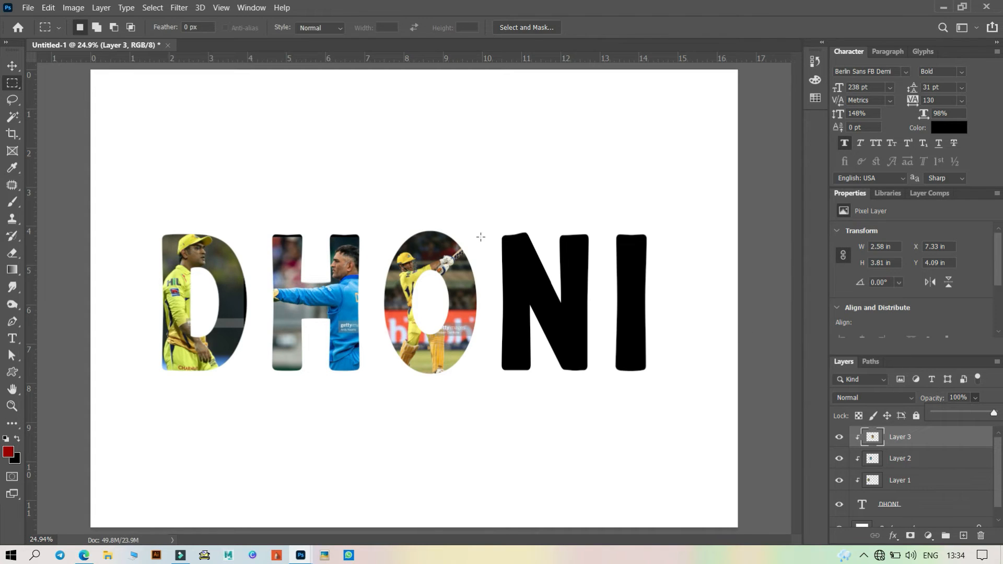
- Open the smiling dark-shirt photo, copy it into the DHONI document, and close its window
left_click(35, 7)
left_click(40, 32)
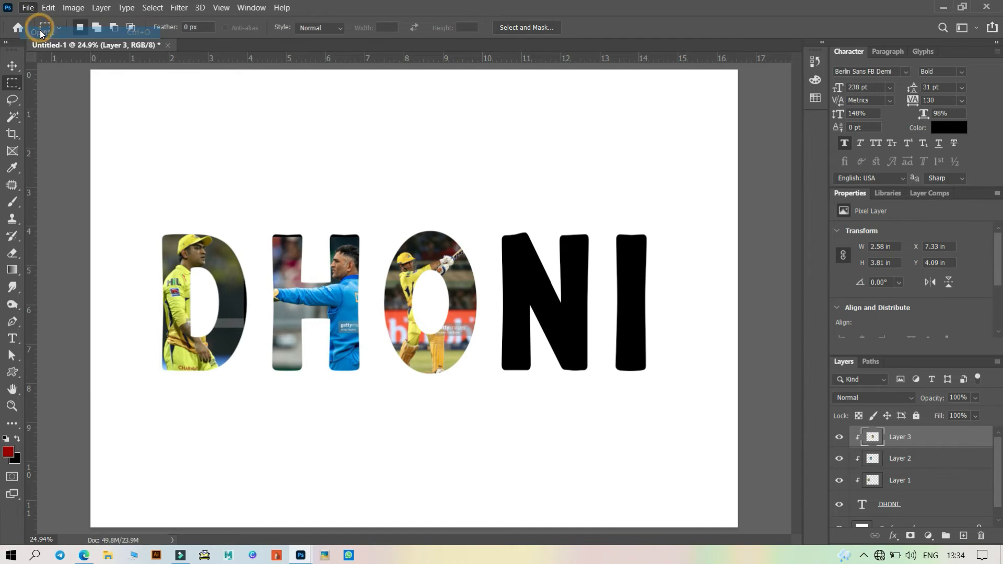
scroll(235, 224, "down", 6)
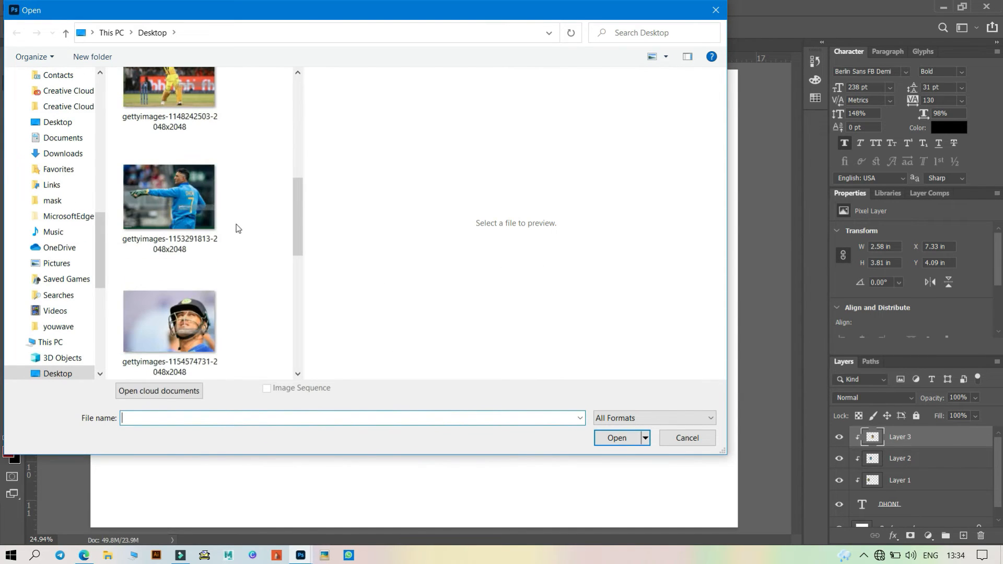
scroll(244, 230, "down", 2)
left_click(180, 322)
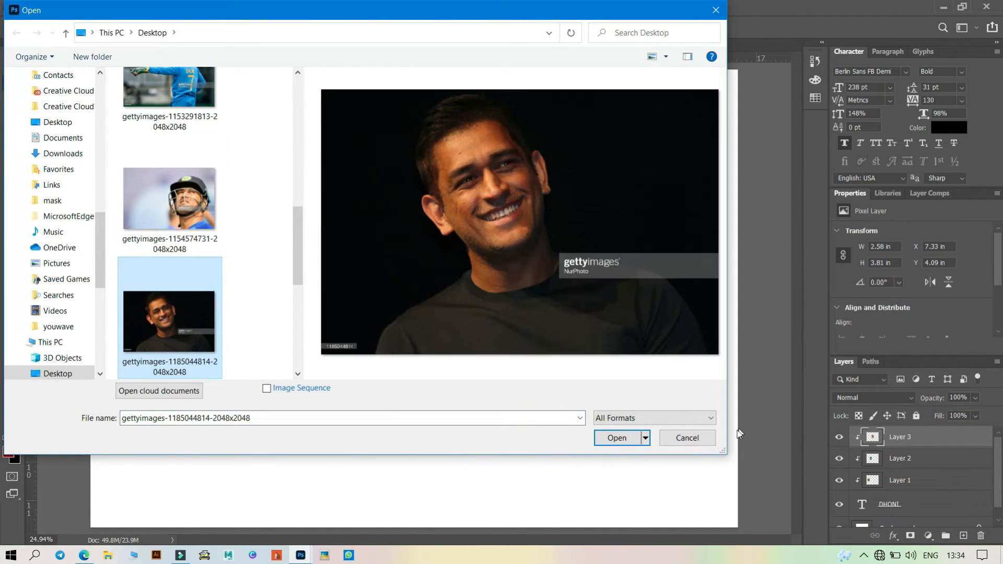
left_click(616, 439)
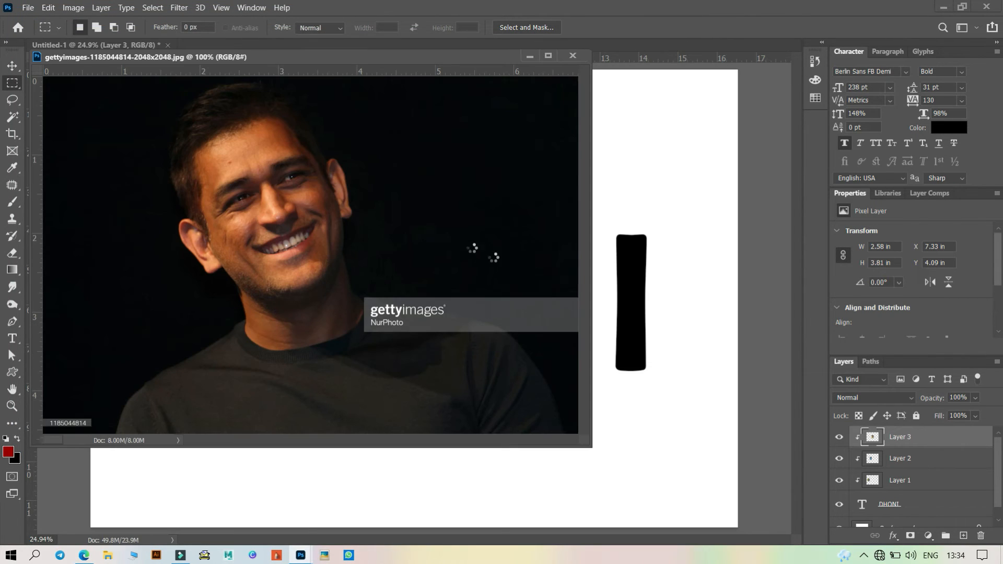
left_click(16, 65)
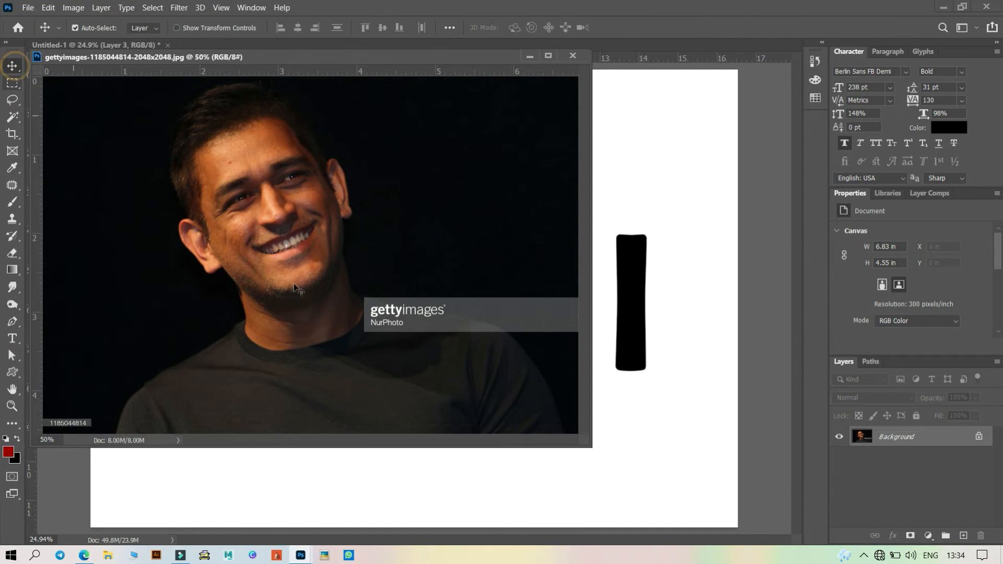
left_click_drag(334, 299, 659, 233)
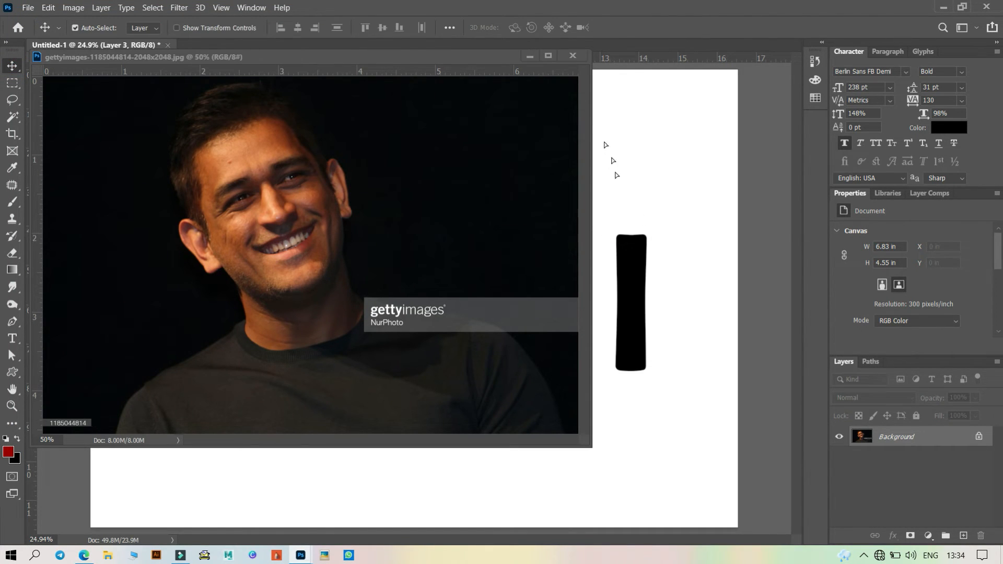
left_click(573, 55)
- Move the smiling photo over the N and lower its layer opacity to 42%
left_click(638, 225)
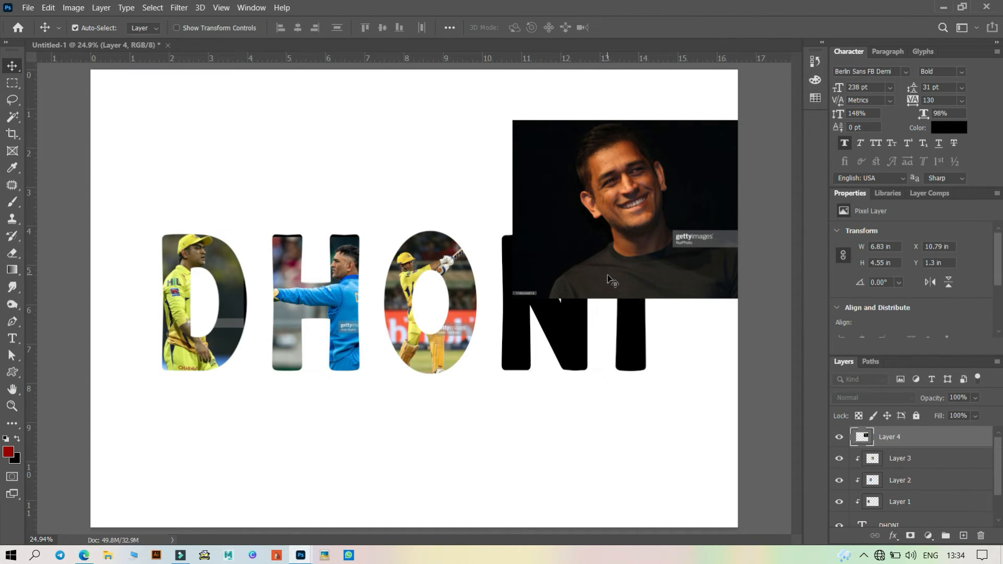
left_click_drag(630, 226, 535, 300)
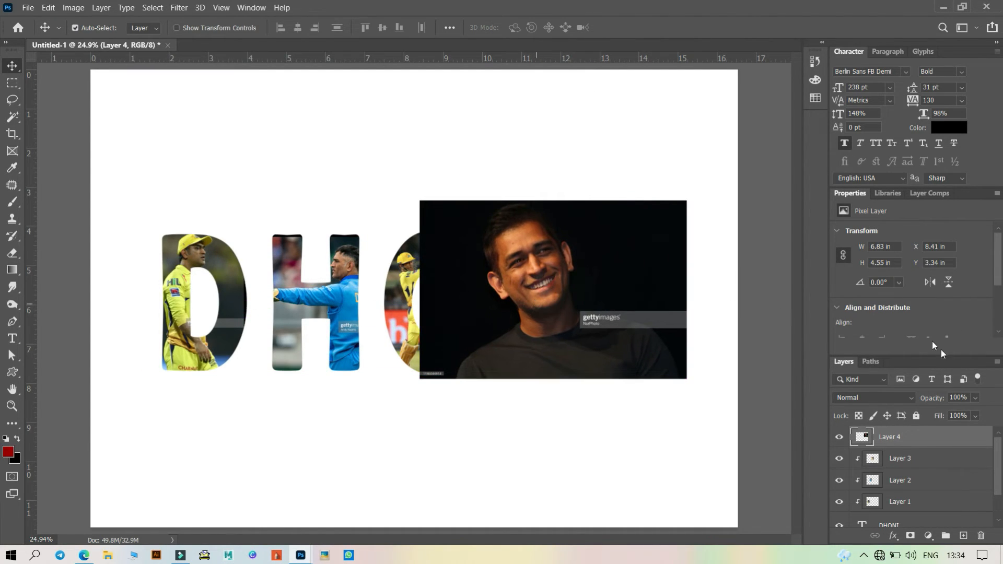
left_click(975, 397)
left_click(955, 413)
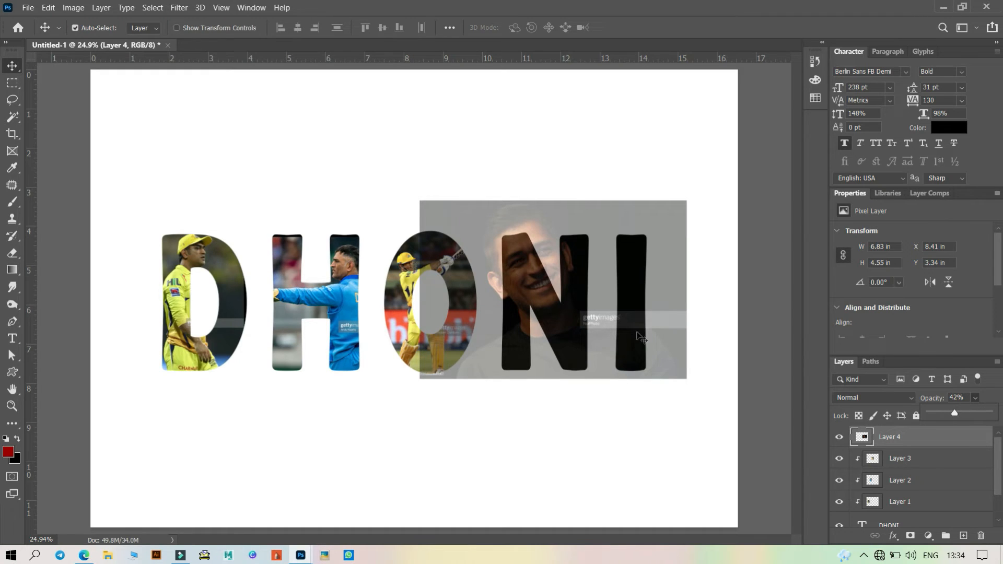
left_click_drag(561, 309, 563, 324)
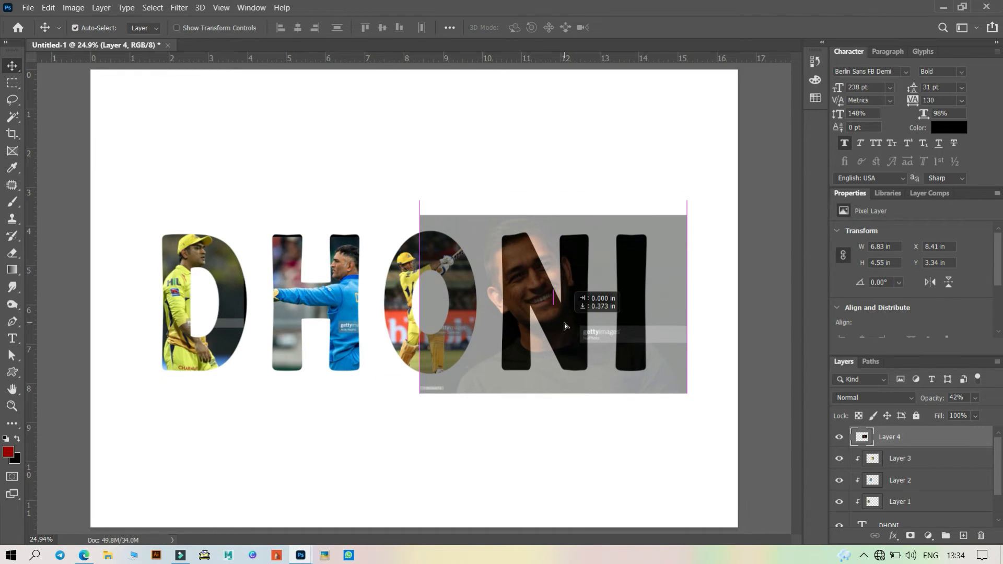
- Scale the smiling photo to about 75% over the N, commit, and clip it into the text
key("ctrl+t")
left_click_drag(423, 402, 474, 367)
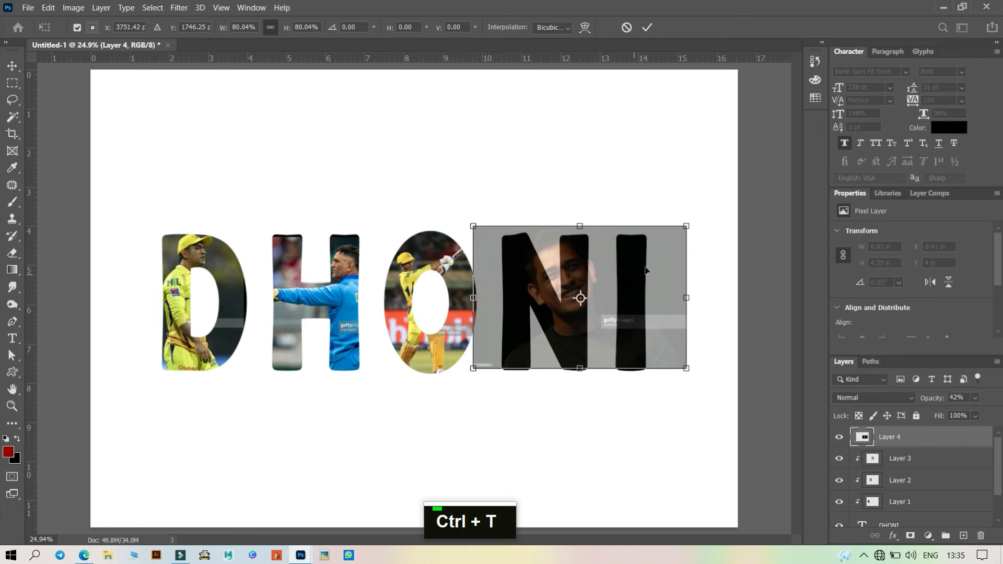
left_click_drag(688, 236, 674, 244)
left_click_drag(577, 277, 551, 274)
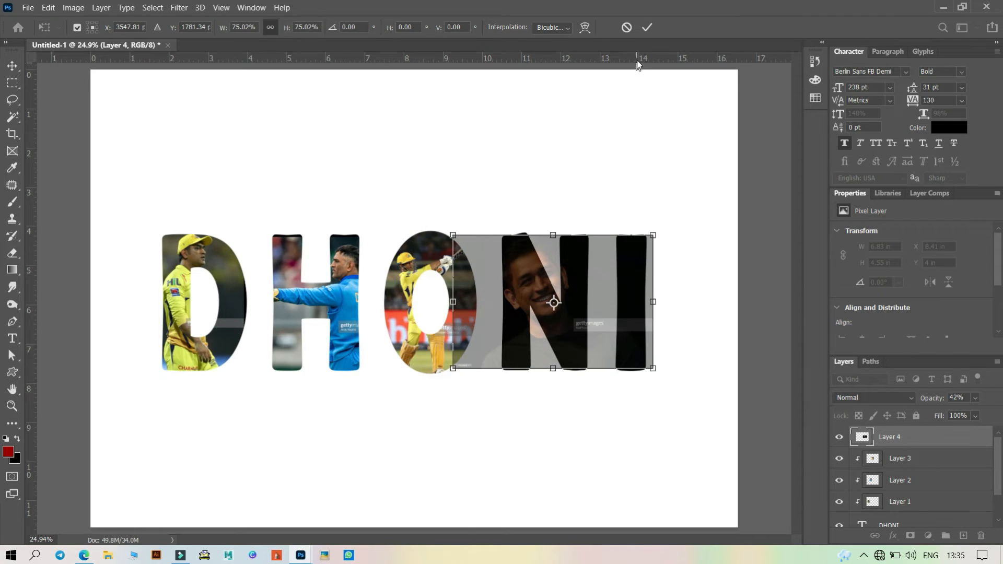
left_click(643, 26)
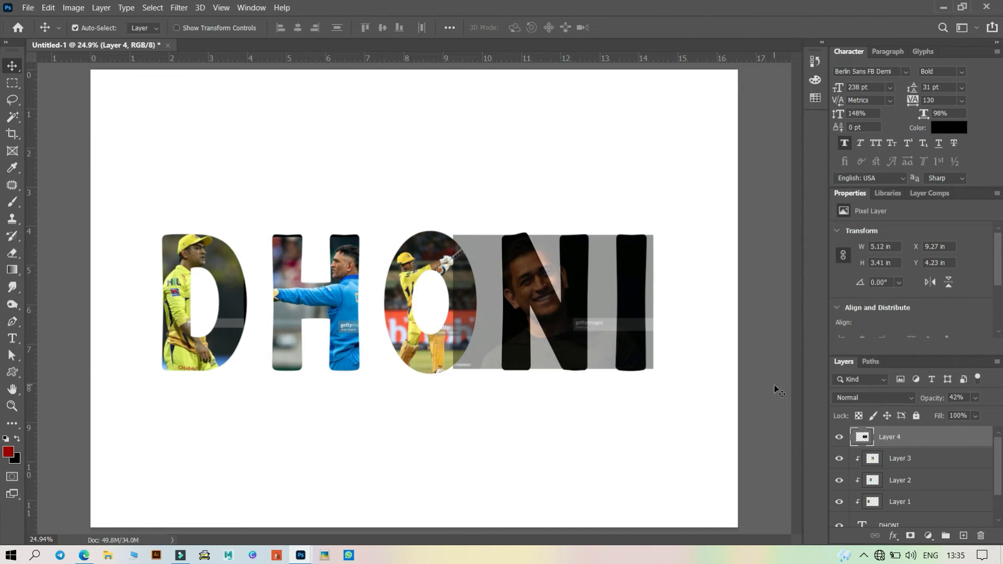
key("ctrl+alt+g")
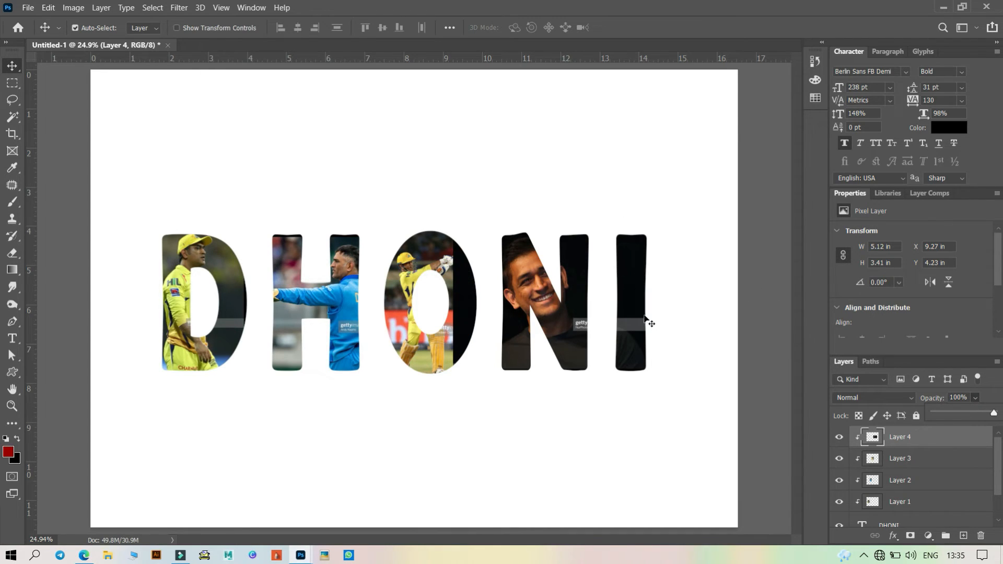
- Open the helmet photo, copy it into the DHONI document, and close its window
left_click(28, 7)
left_click(52, 31)
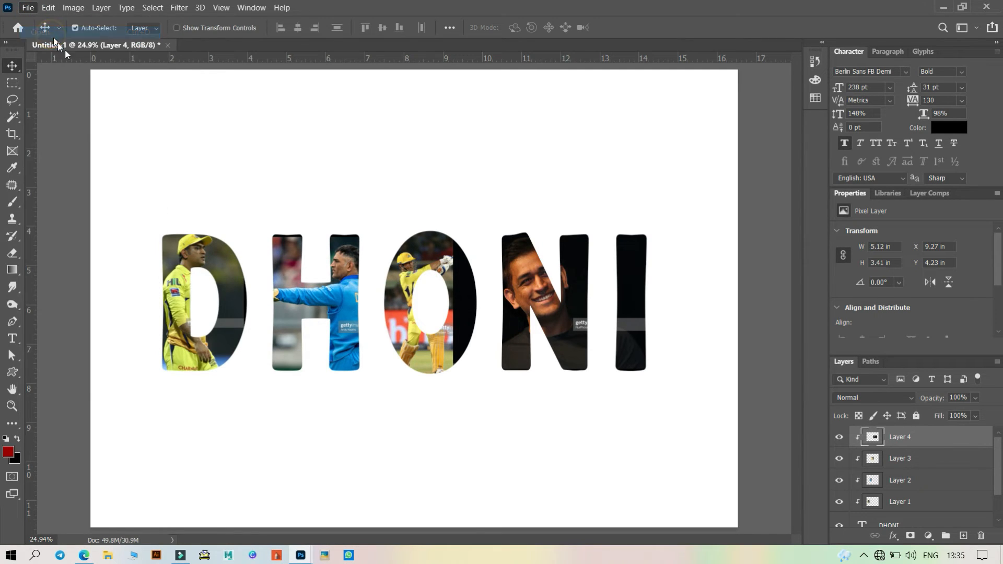
scroll(196, 209, "down", 6)
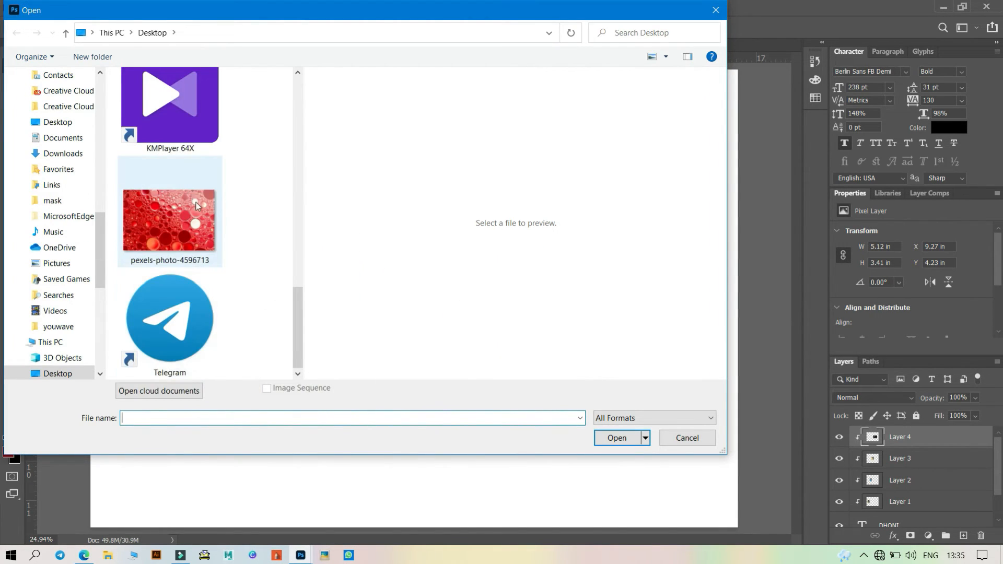
scroll(196, 203, "up", 3)
left_click(170, 104)
left_click(615, 439)
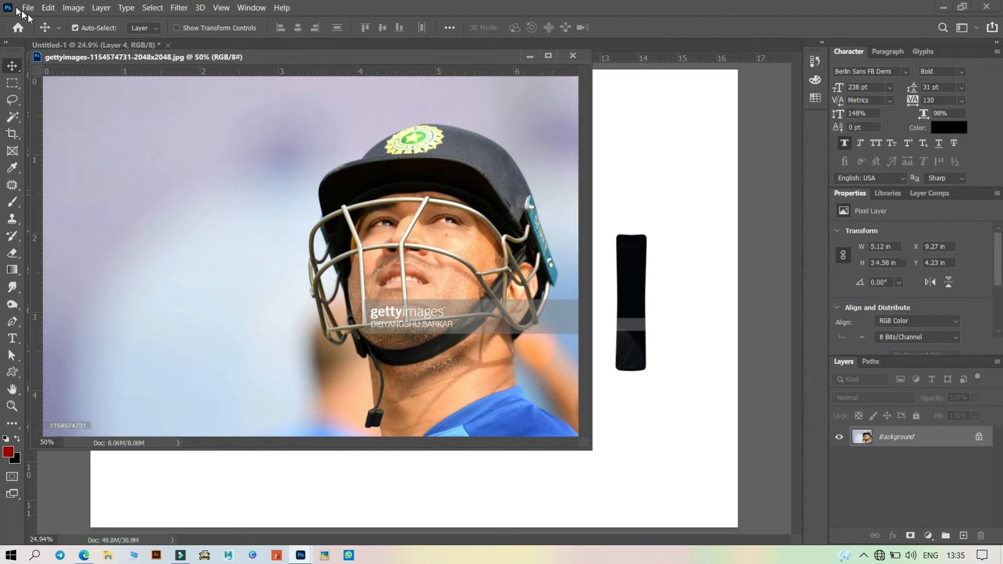
left_click_drag(372, 240, 654, 239)
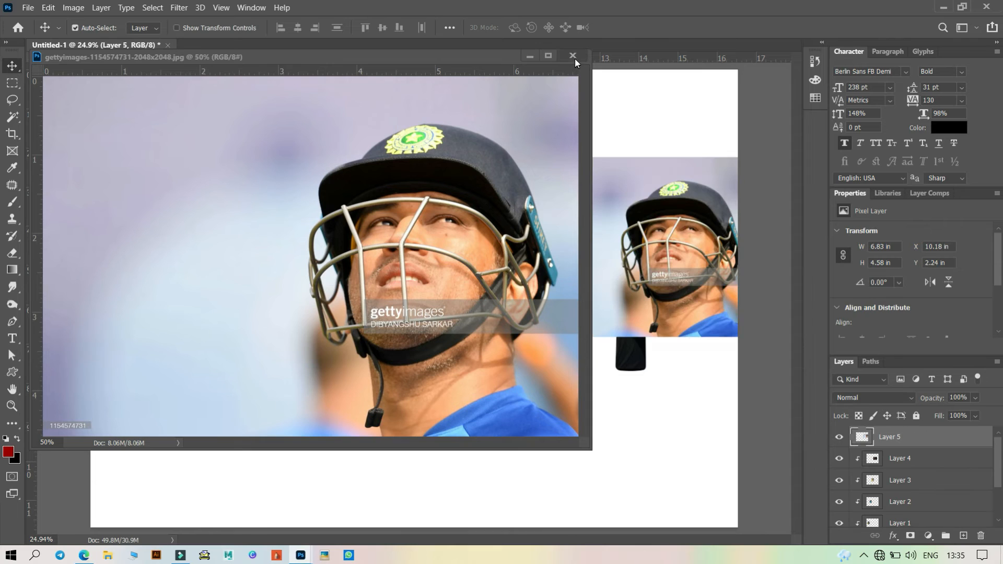
left_click(574, 56)
- Move the helmet photo over the I and clip it into the text
left_click_drag(660, 306, 607, 343)
key("ctrl")
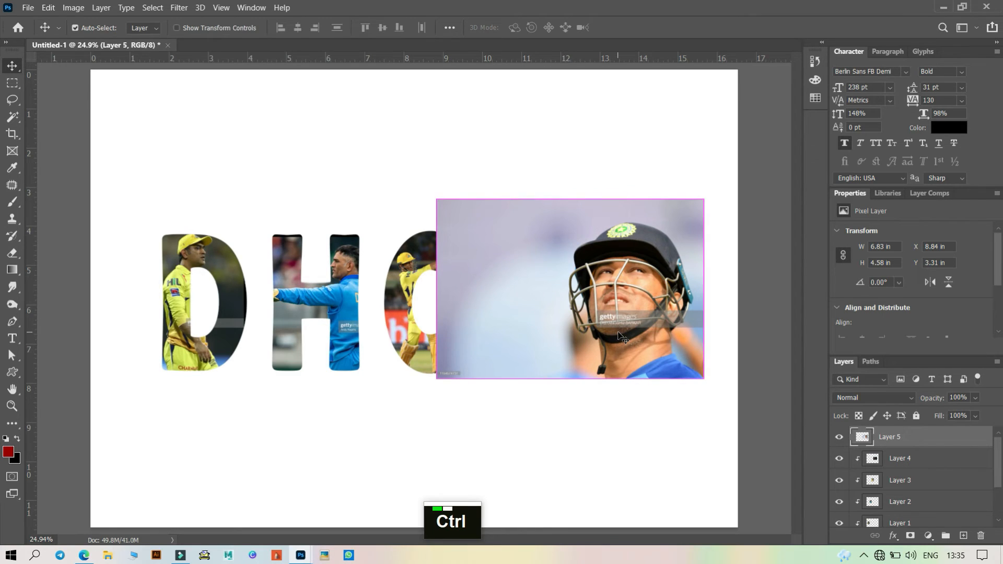
key("ctrl+alt+g")
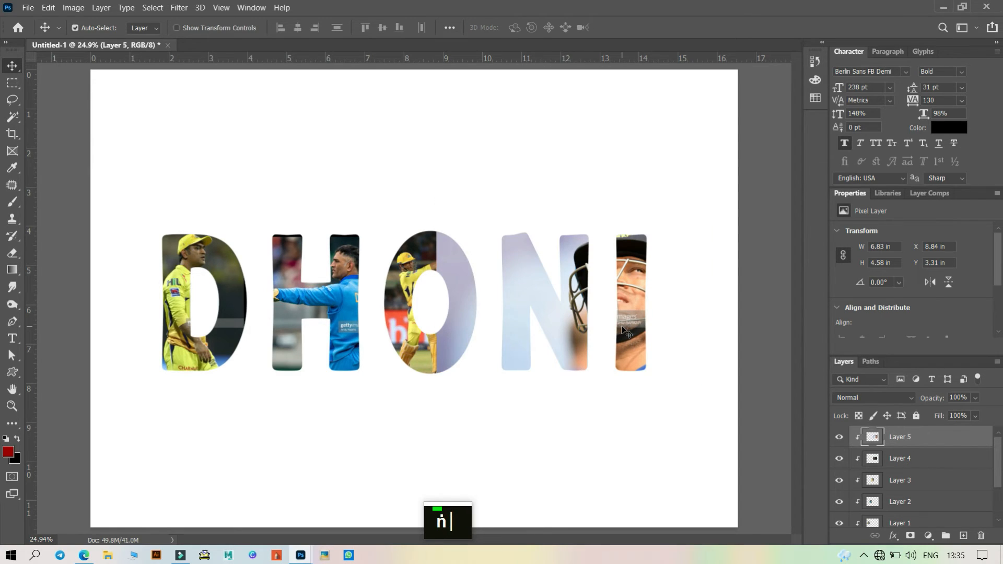
- Delete the portion of the helmet photo that overlaps the H, O and N with a rectangular selection
left_click(13, 84)
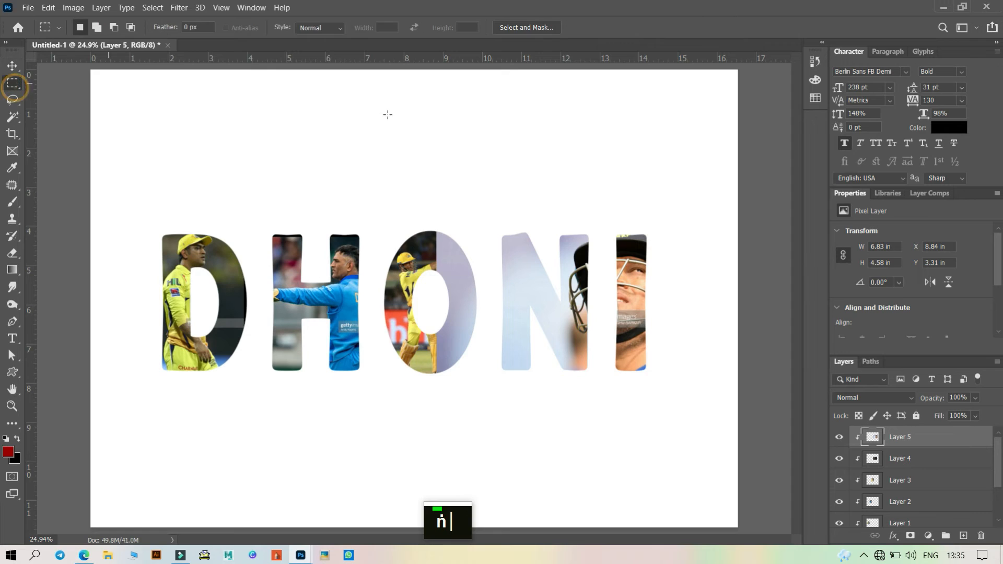
left_click_drag(345, 170, 595, 460)
key("ctrl+v")
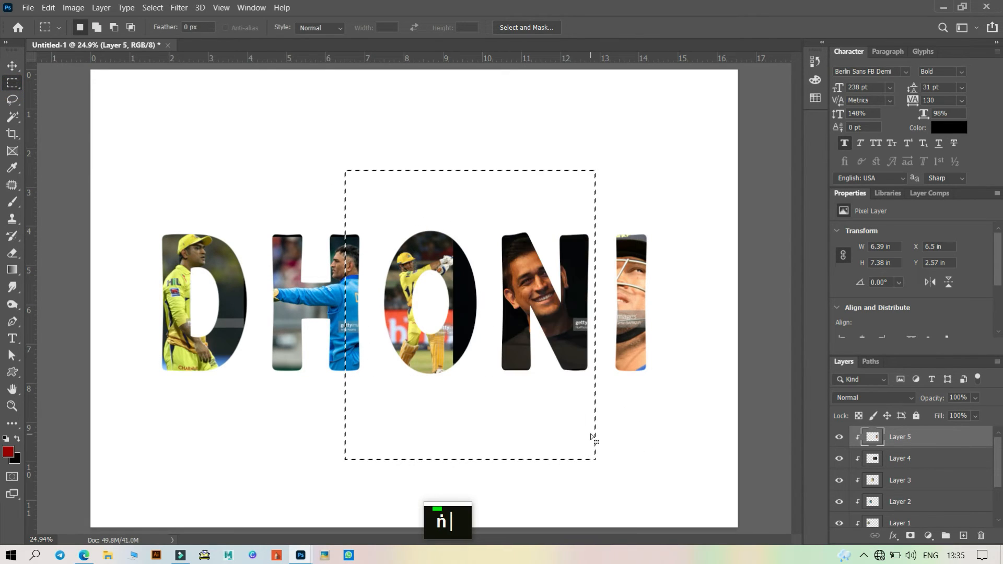
key("ctrl+d")
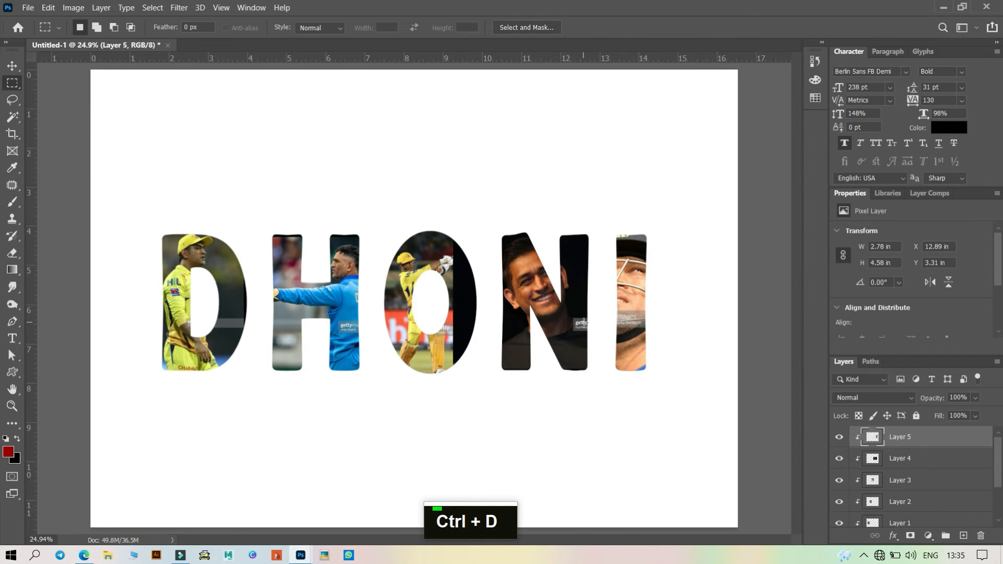
- Reposition the helmet photo inside the I
left_click(12, 66)
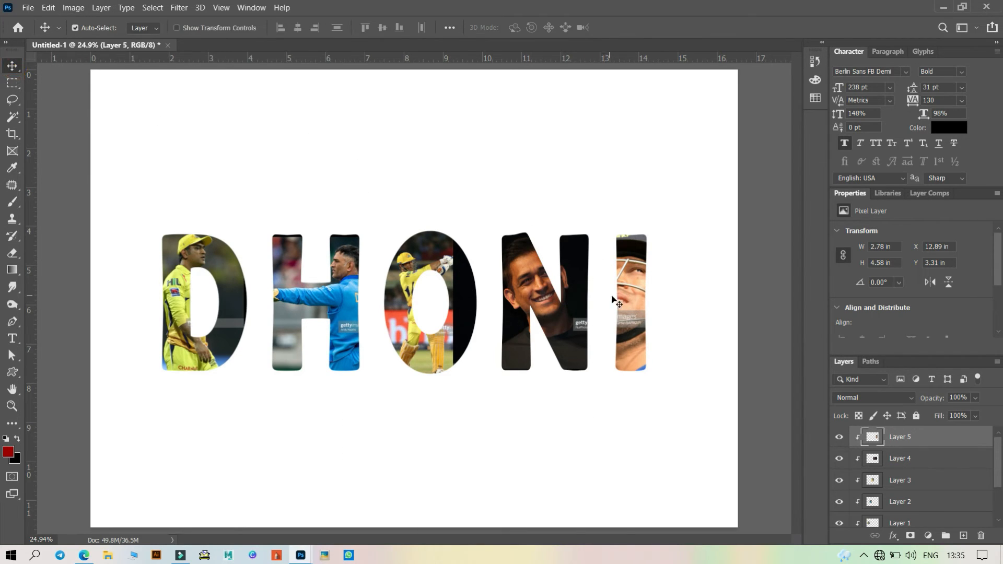
mouse_move(625, 299)
left_mouse_down()
mouse_move(627, 350)
mouse_move(627, 306)
mouse_move(629, 330)
mouse_move(635, 314)
left_mouse_up()
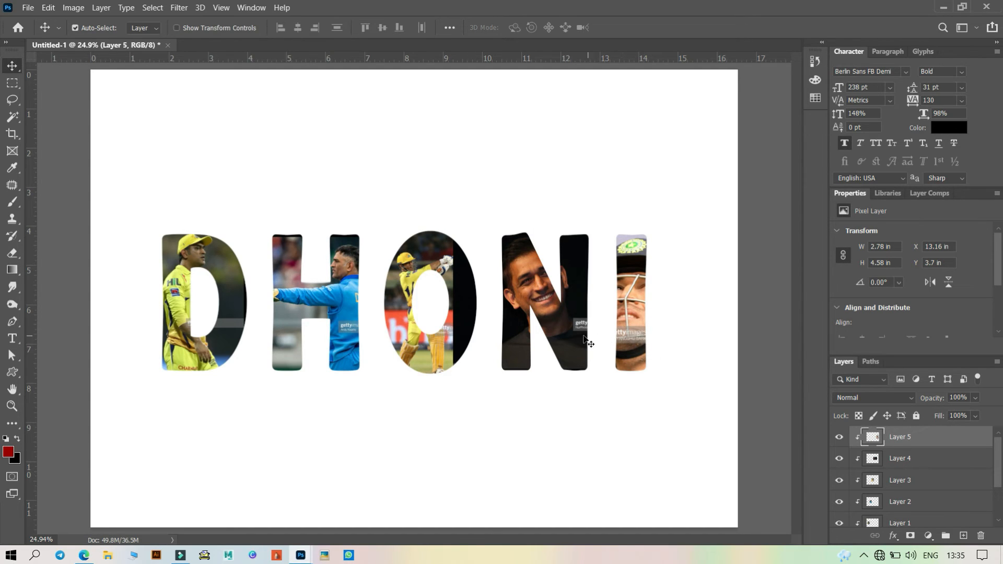
left_click_drag(632, 322, 635, 288)
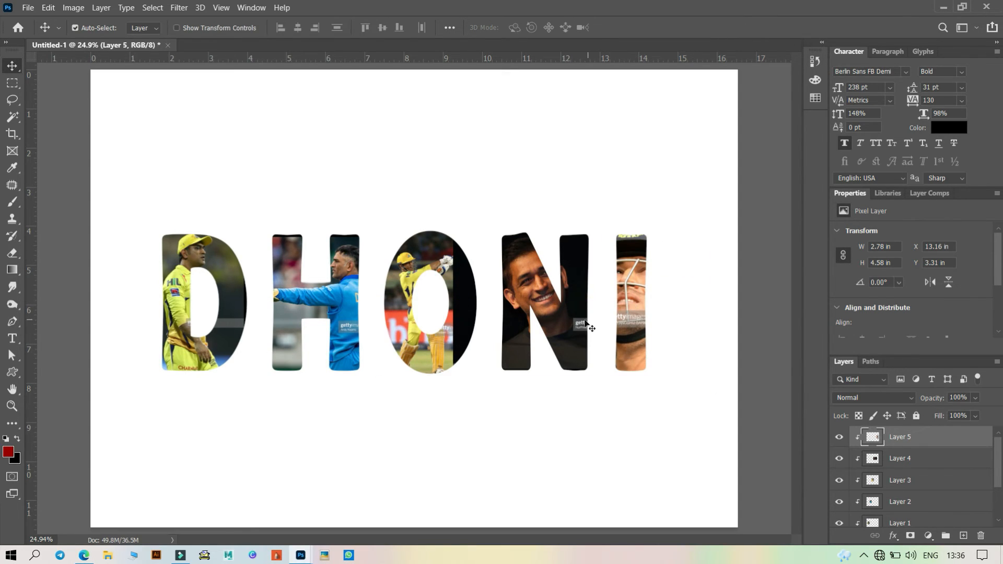
- Shift the smiling photo slightly within the N
left_click(559, 321)
mouse_move(559, 321)
left_mouse_down()
mouse_move(582, 333)
mouse_move(573, 313)
left_mouse_up()
- Delete the helmet photo layer
left_click_drag(636, 318, 628, 346)
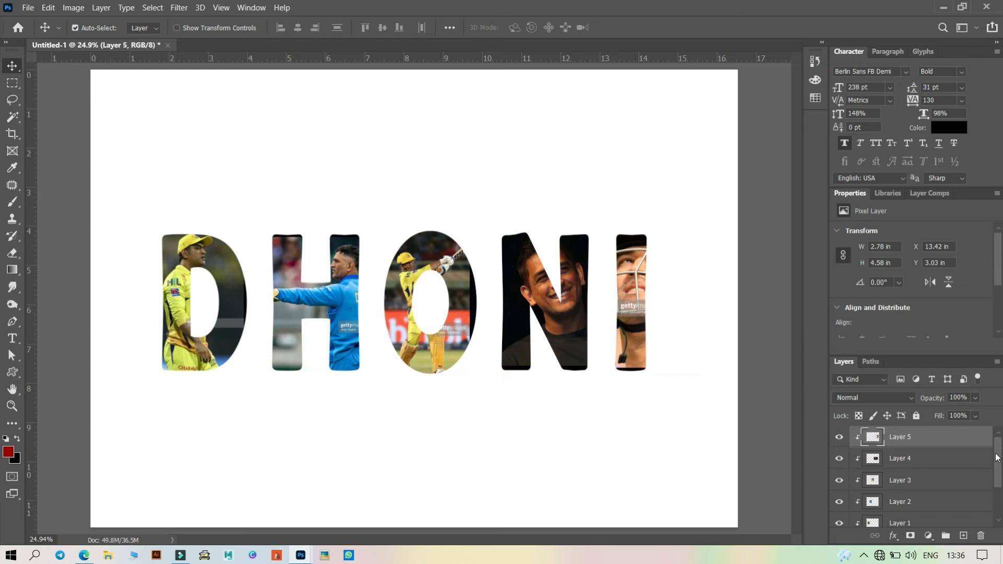
left_click(982, 537)
left_click(982, 555)
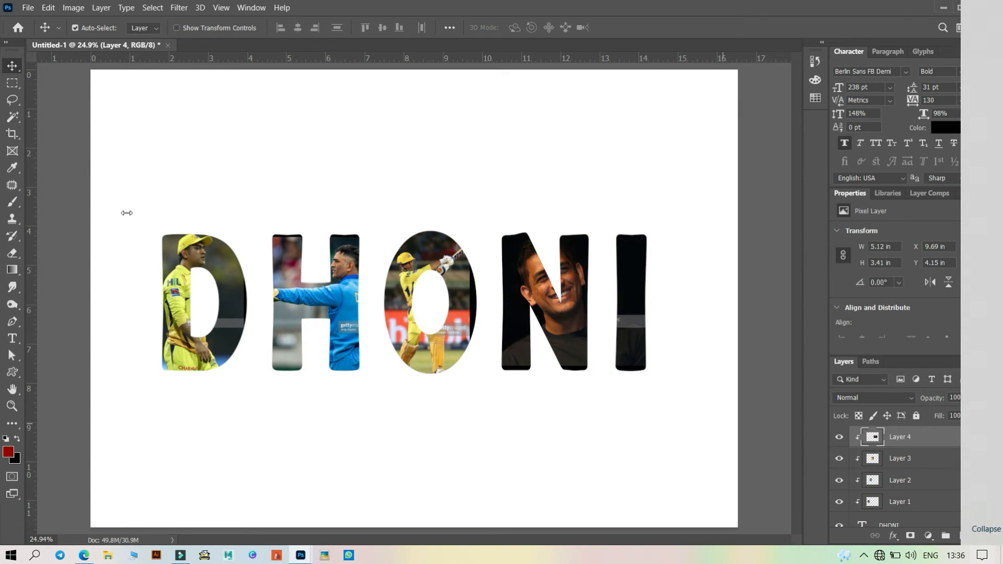
left_click(355, 188)
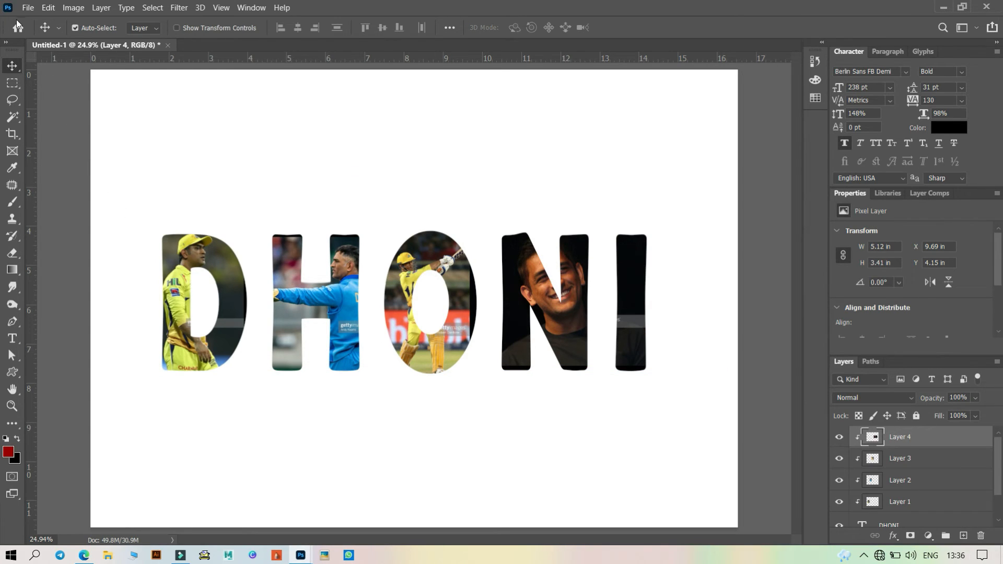
- Open the yellow-jersey photo, copy it into the DHONI document, and close its window
left_click(28, 7)
left_click(41, 35)
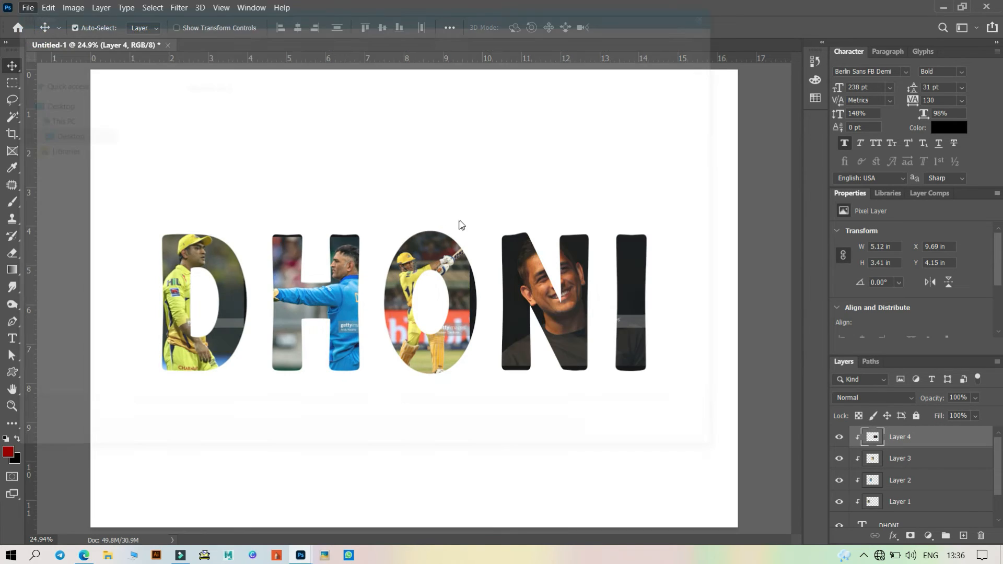
left_click(189, 333)
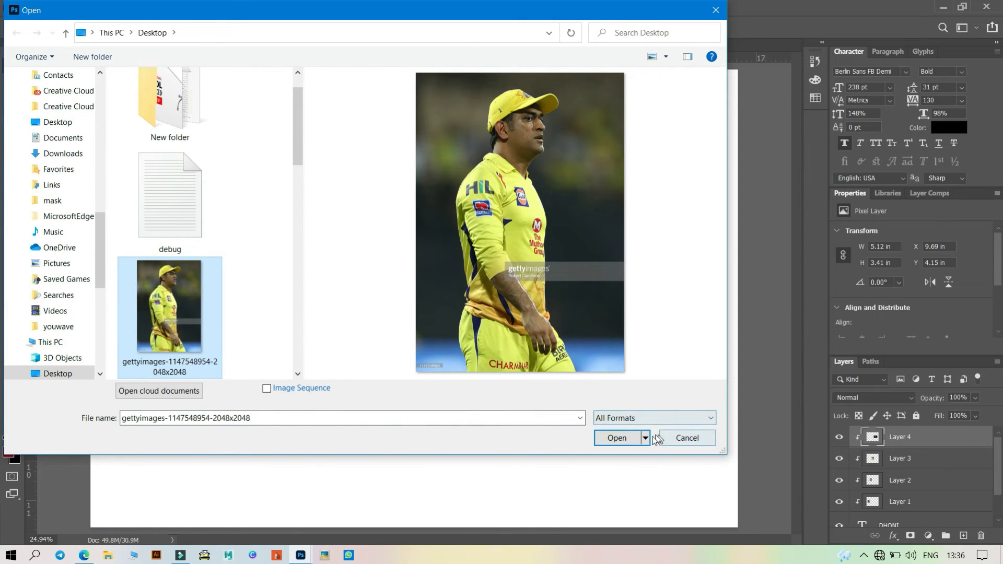
left_click(612, 437)
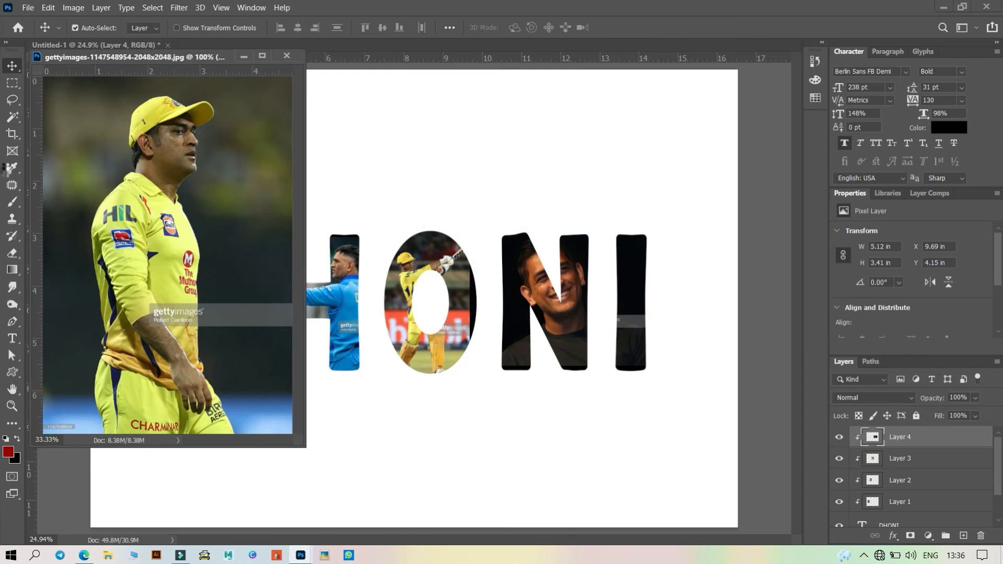
left_click_drag(190, 199, 494, 201)
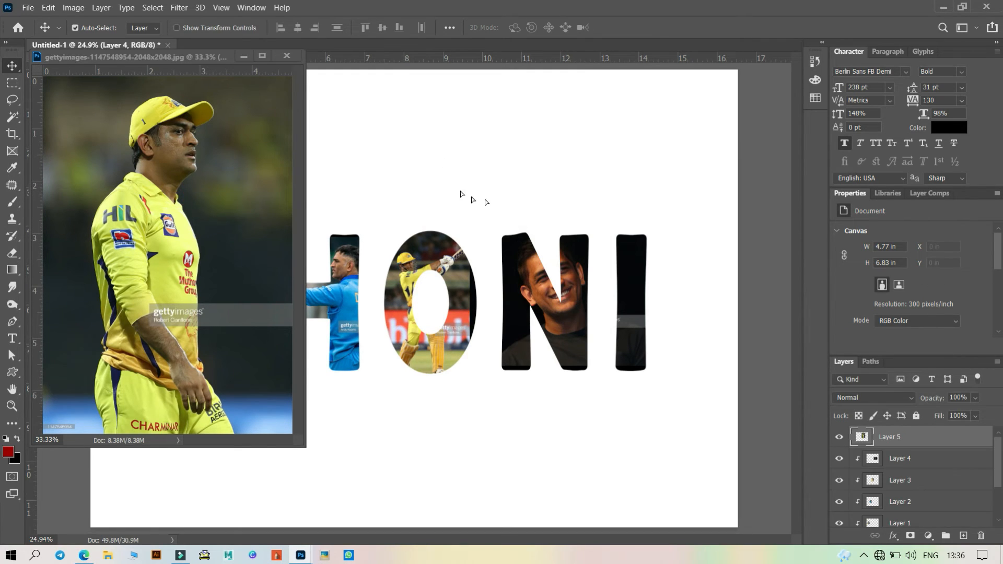
left_click(286, 55)
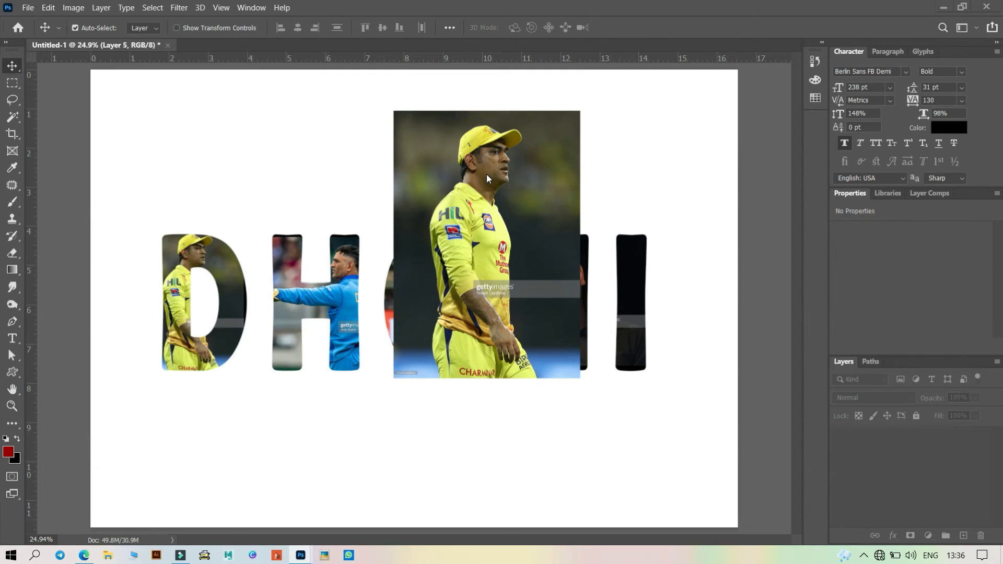
- Flip the yellow-jersey photo horizontally with Free Transform and commit
key("ctrl+t")
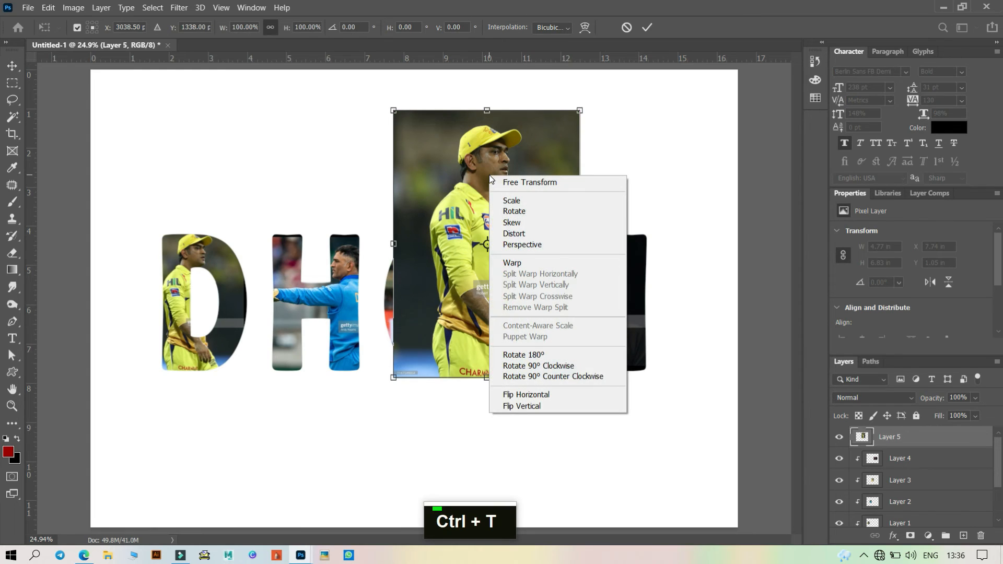
right_click(489, 174)
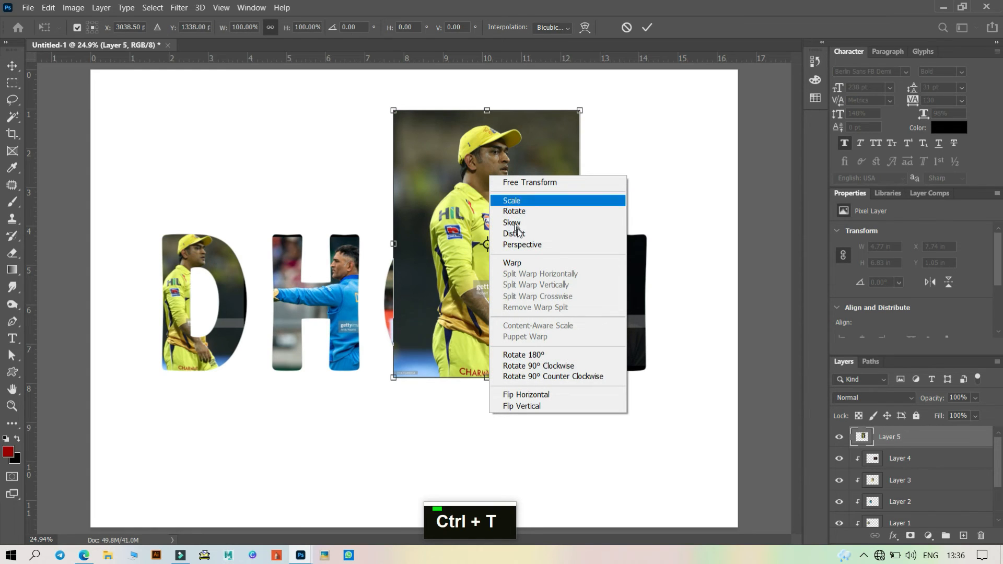
left_click(536, 394)
left_click(647, 27)
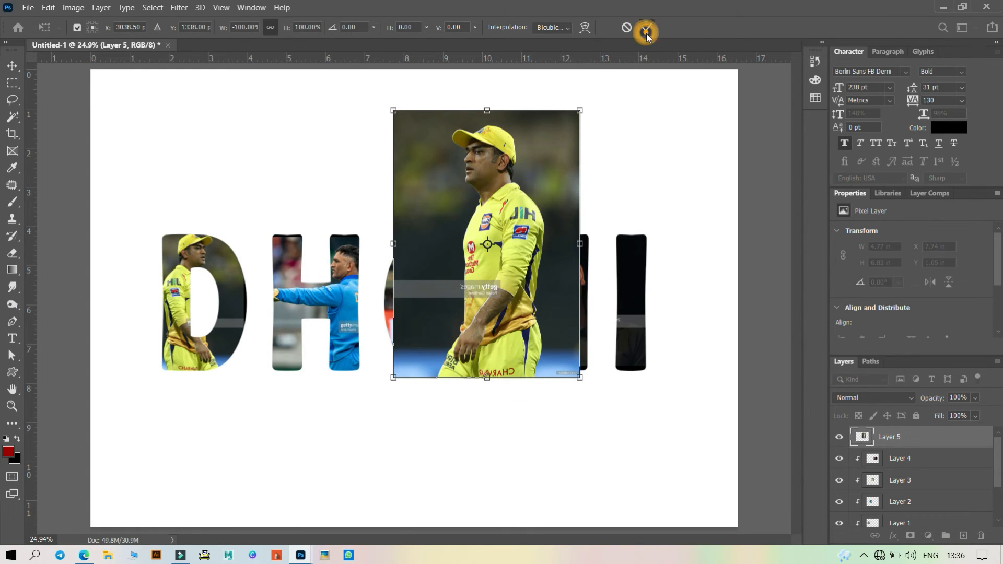
- Move the yellow-jersey photo over the I and clip it into the text
left_click_drag(529, 242, 662, 342)
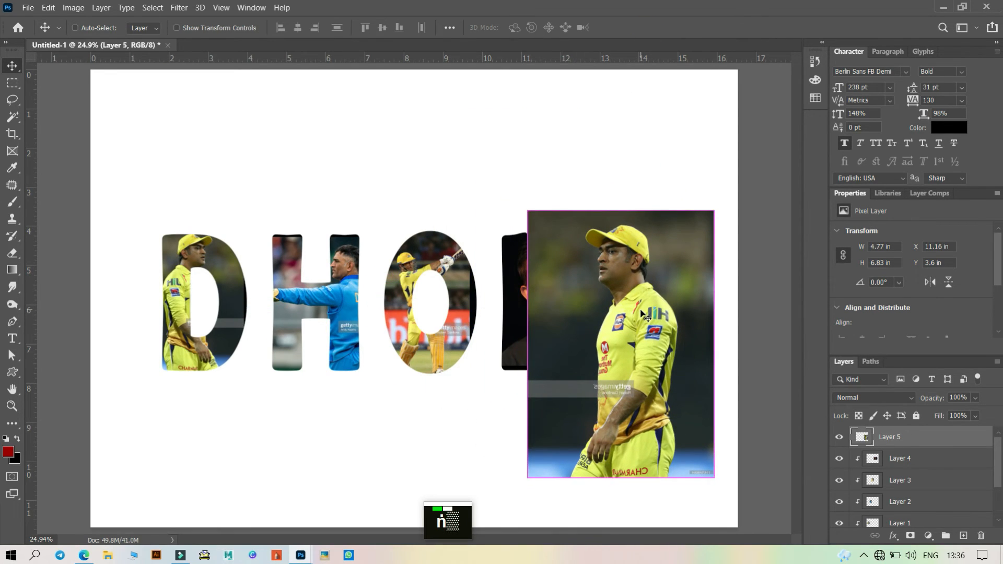
key("ctrl+alt+g")
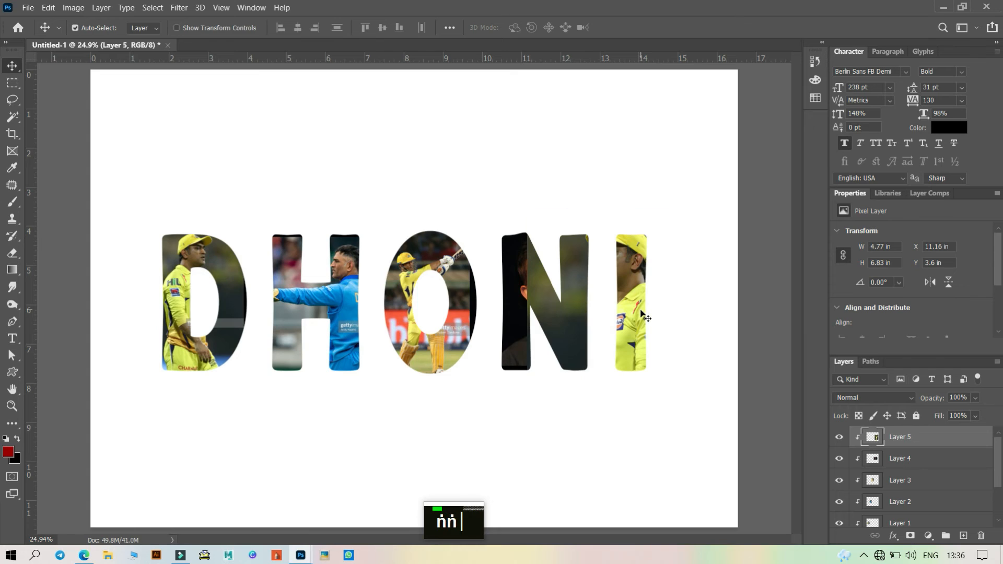
- Scale the yellow-jersey photo to about 65% and position it inside the I, then commit
left_click(639, 309)
left_click_drag(639, 312, 648, 327)
key("ctrl+t")
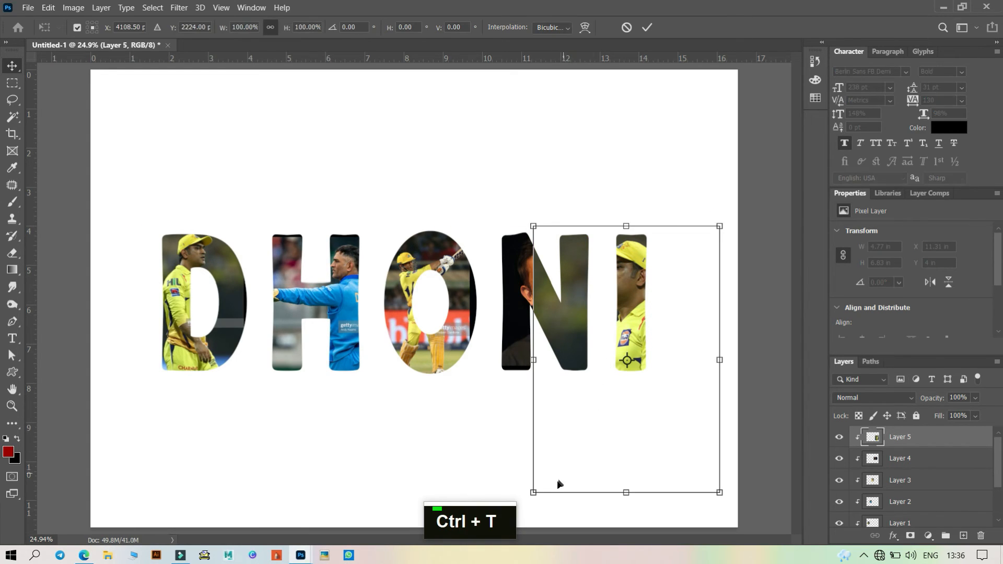
left_click_drag(533, 493, 586, 378)
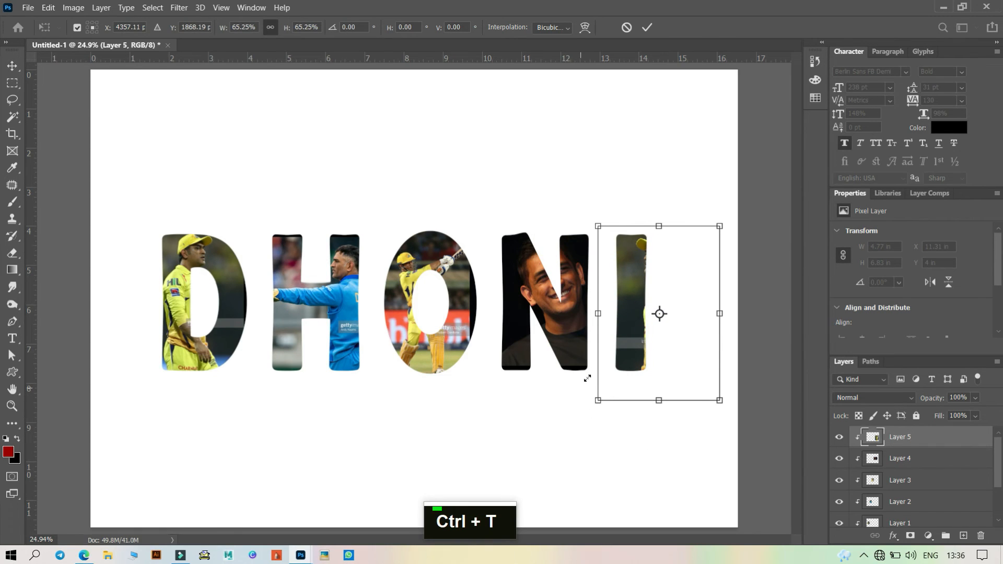
mouse_move(616, 311)
left_mouse_down()
mouse_move(622, 317)
mouse_move(612, 317)
left_mouse_up()
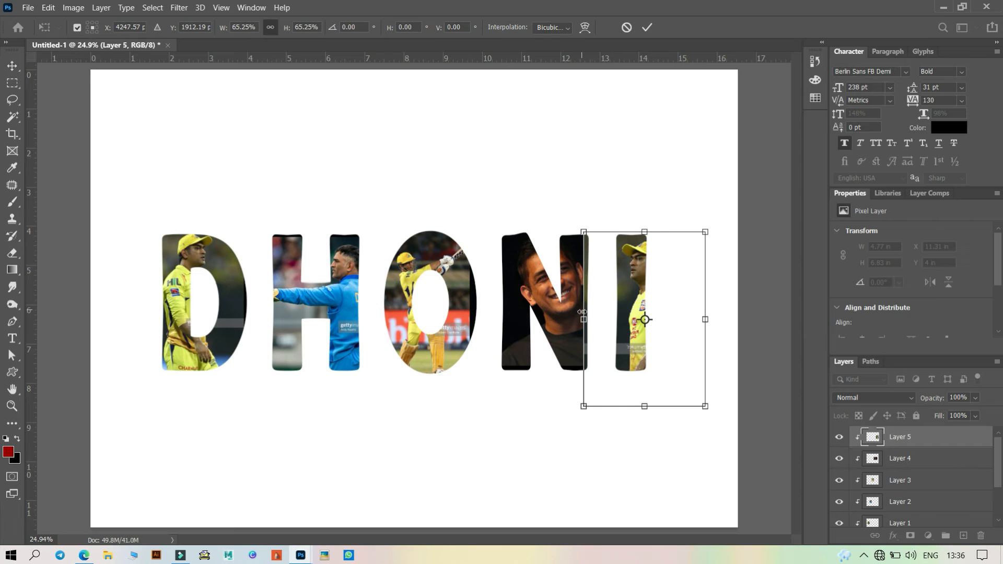
left_click(647, 27)
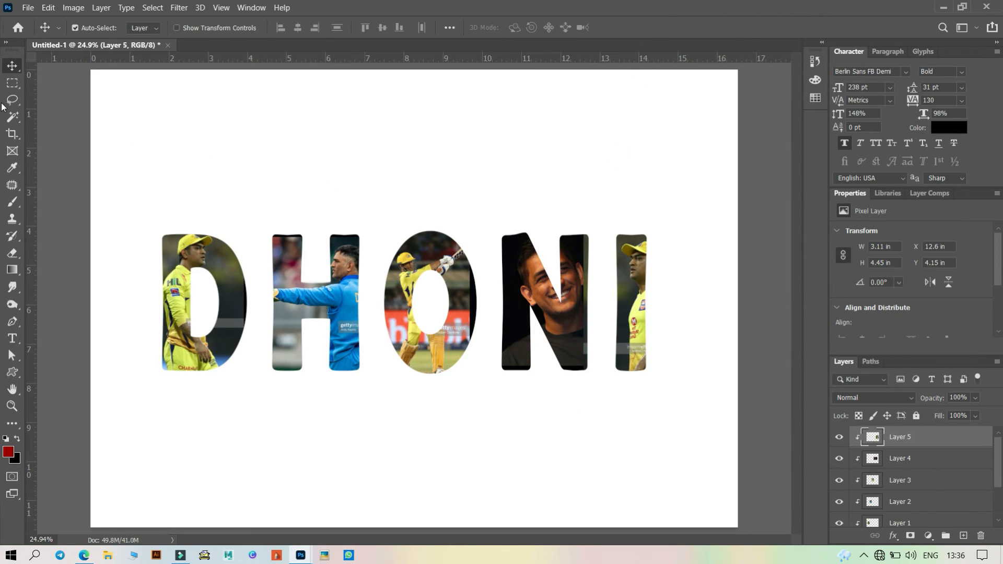
- Delete the part of the yellow-jersey photo overlapping the N using a rectangular selection, and deselect
left_click(12, 83)
left_click_drag(549, 209, 600, 361)
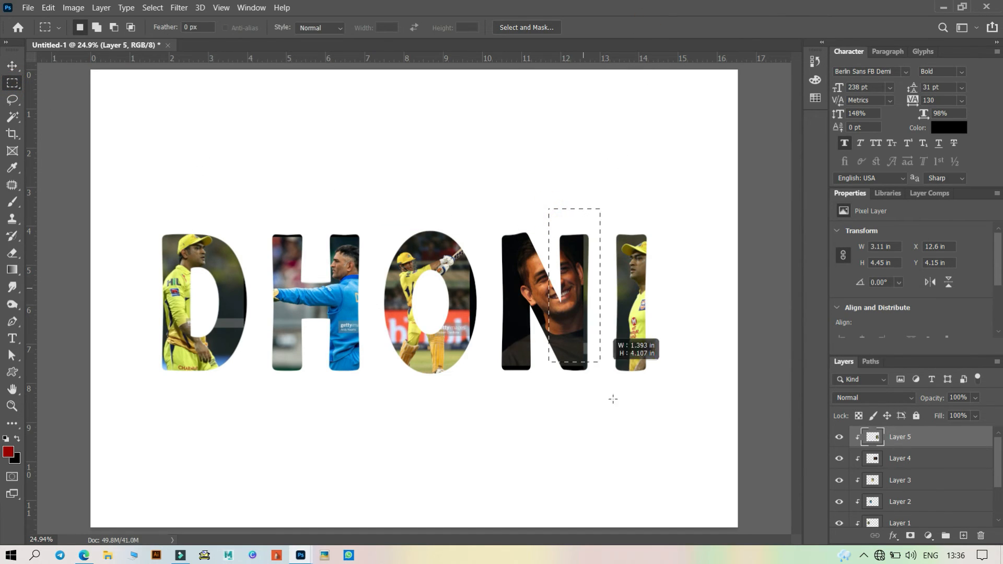
left_click_drag(613, 399, 604, 417)
key("Delete")
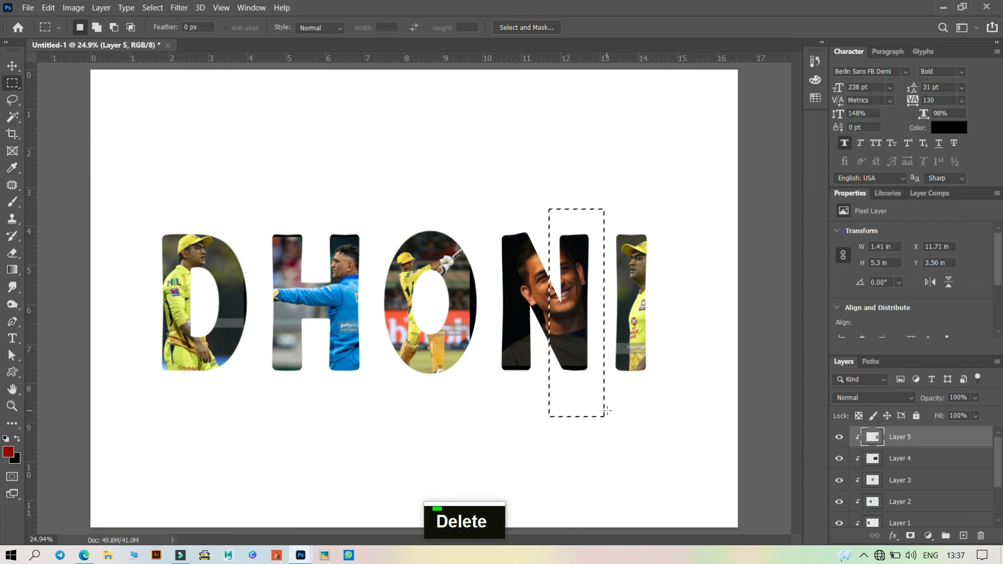
key("ctrl+d")
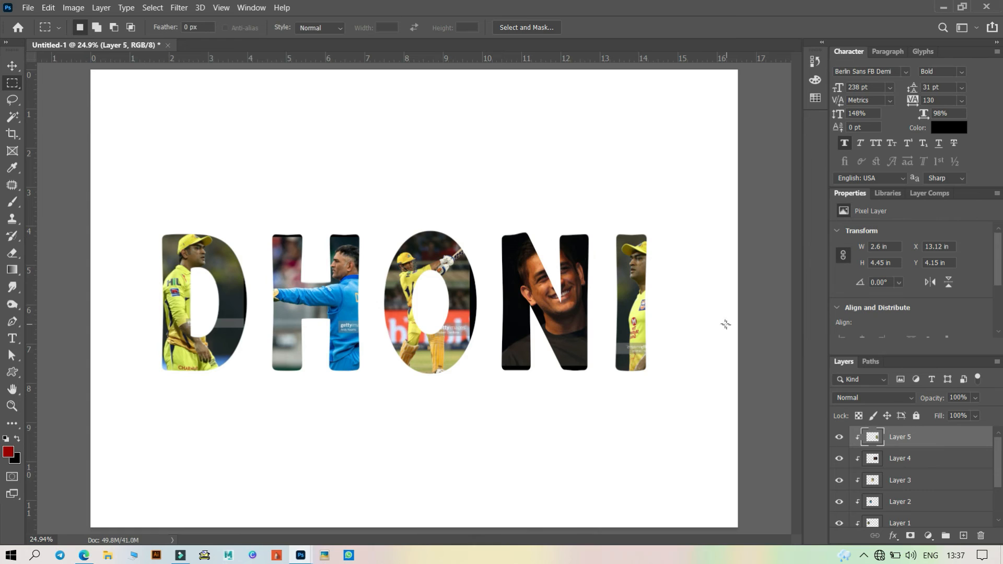
left_click(12, 66)
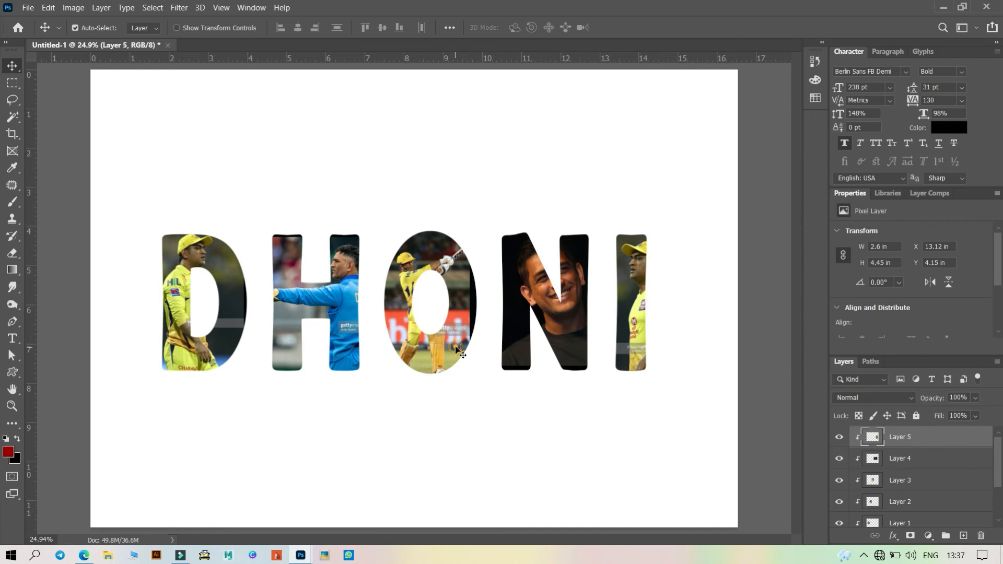
- Nudge the O-letter photo and rescale it with Free Transform to about 101% so it fills the O, then commit
left_click_drag(457, 341, 467, 340)
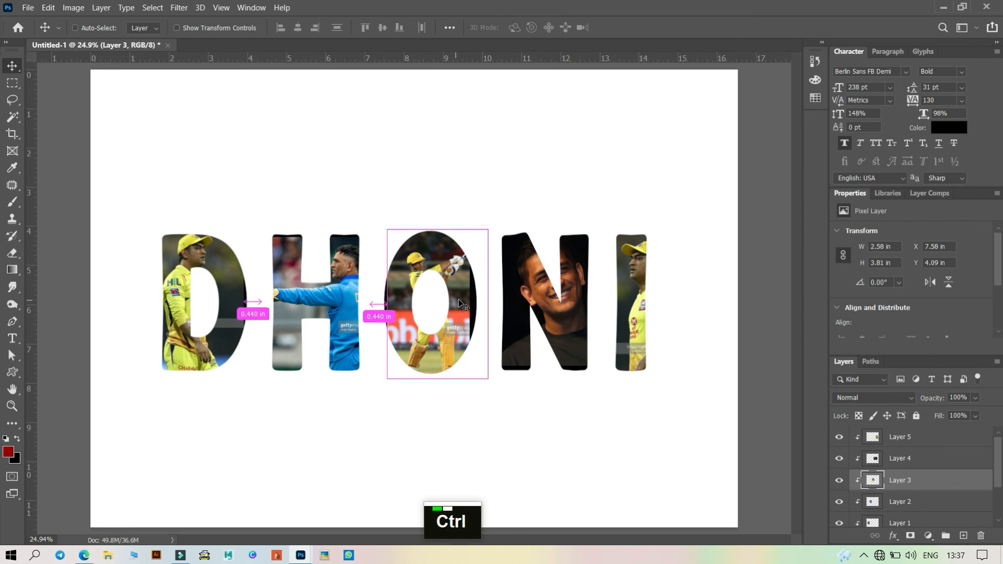
key("ctrl+t")
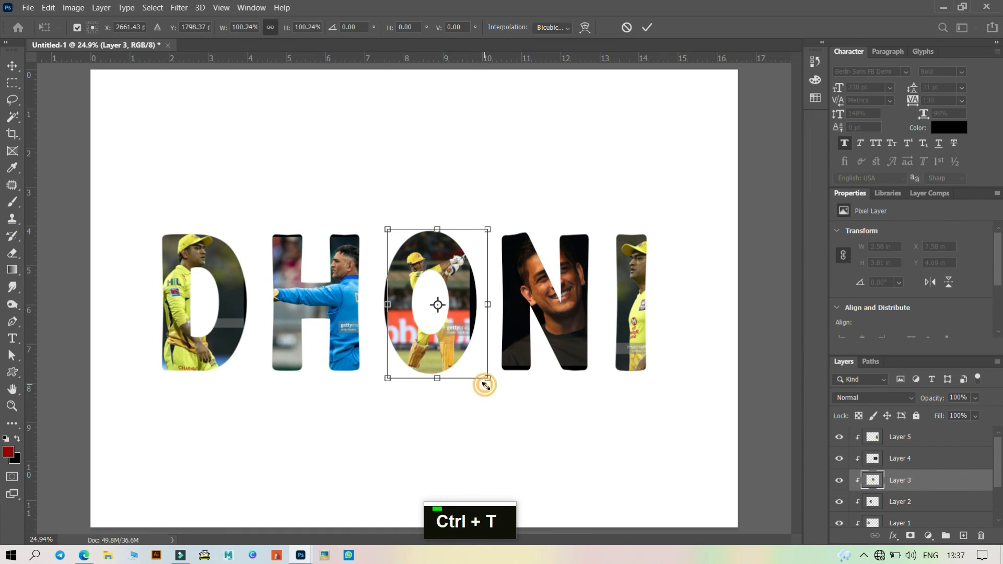
mouse_move(487, 378)
left_mouse_down()
mouse_move(496, 387)
mouse_move(482, 378)
left_mouse_up()
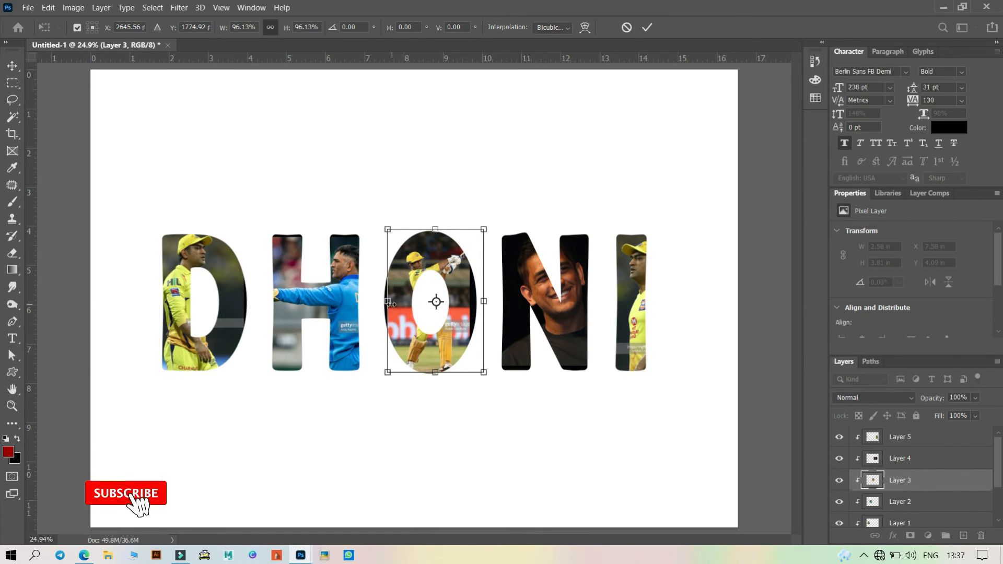
left_click_drag(387, 305, 383, 306)
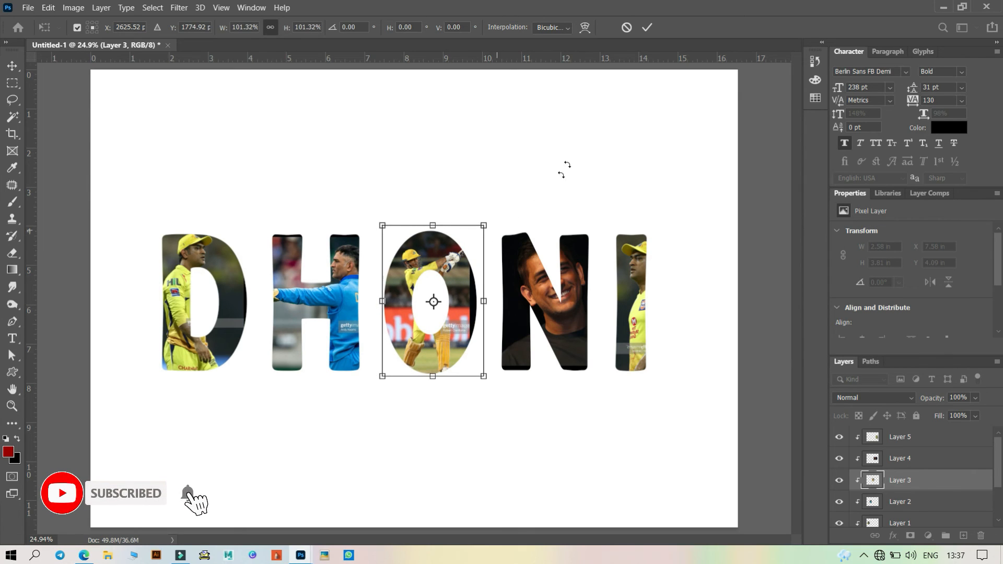
left_click(647, 27)
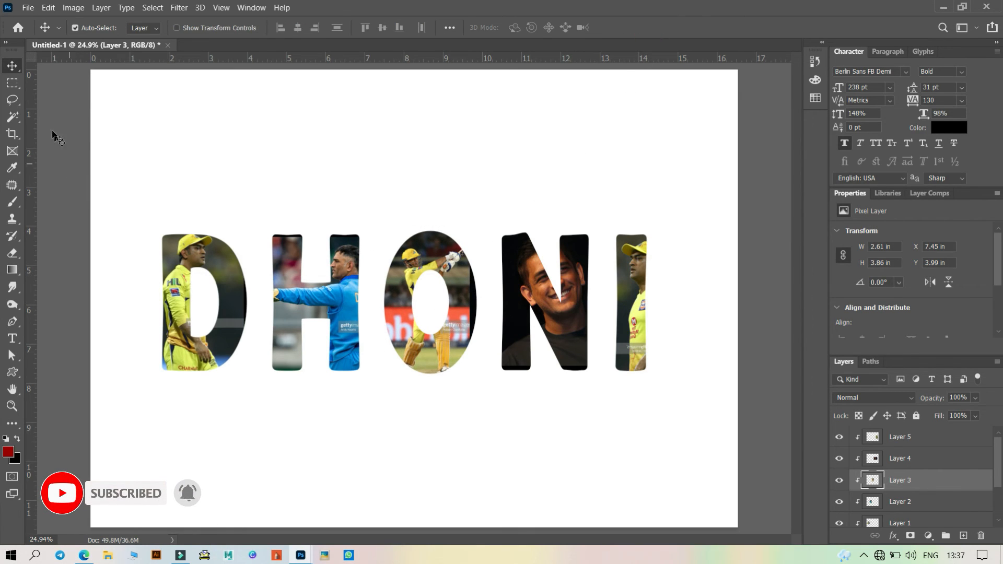
- Hide and re-show the O-letter photo layer to check how it fills the letter
left_click(12, 83)
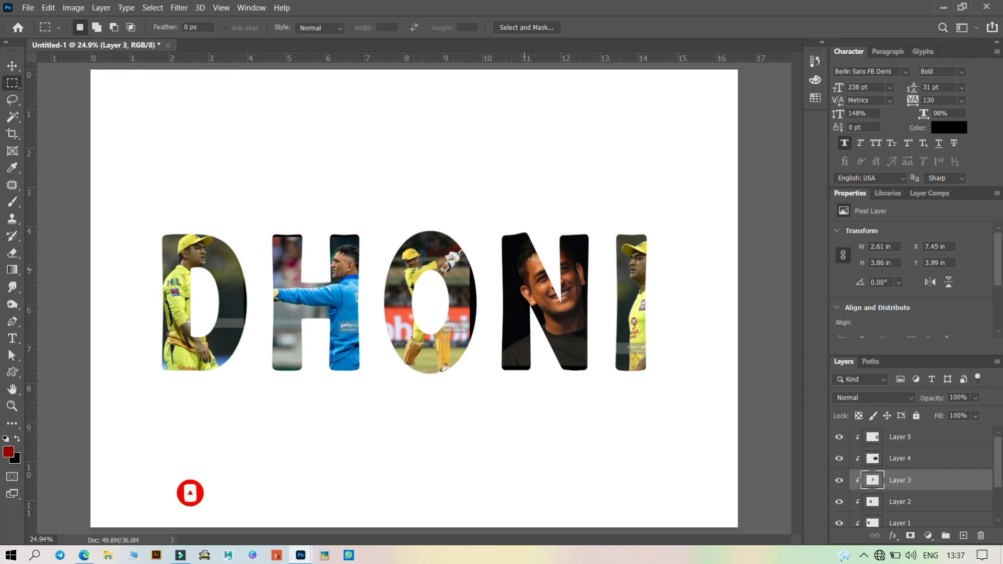
left_click(839, 480)
left_click(840, 480)
left_click(12, 66)
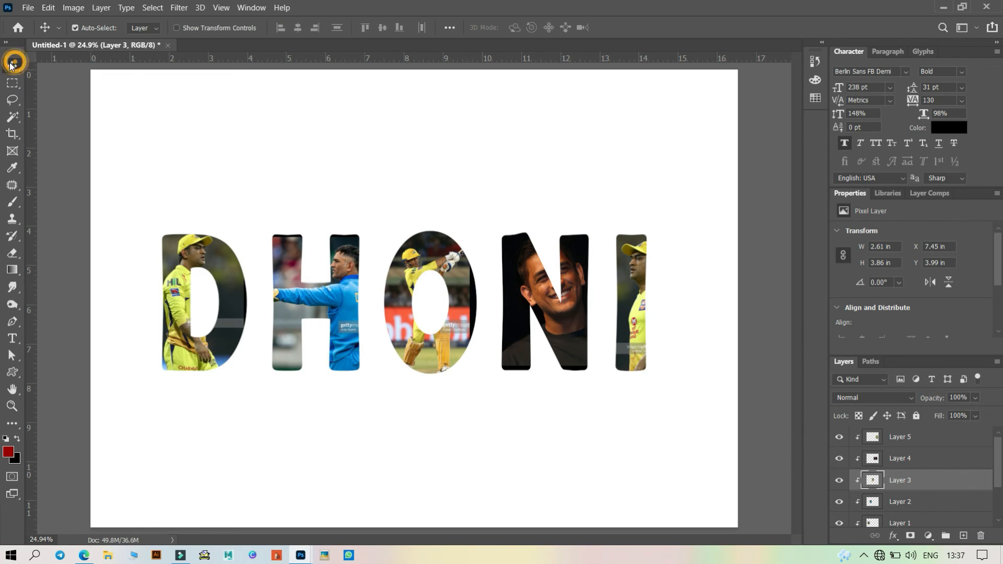
- Select the N-letter photo layer and delete its part overlapping the O using a rectangular selection, then deselect
left_click(518, 271)
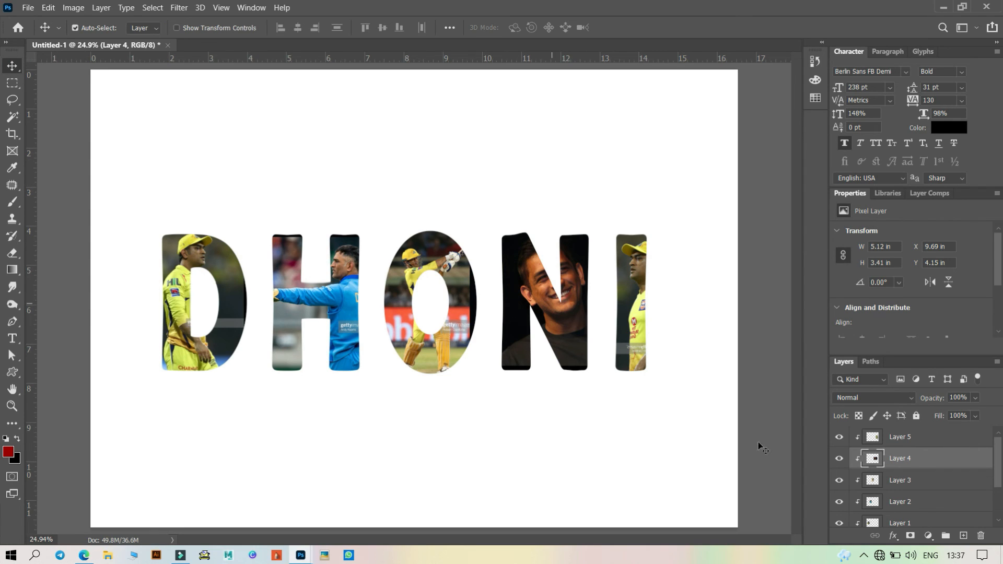
left_click(12, 83)
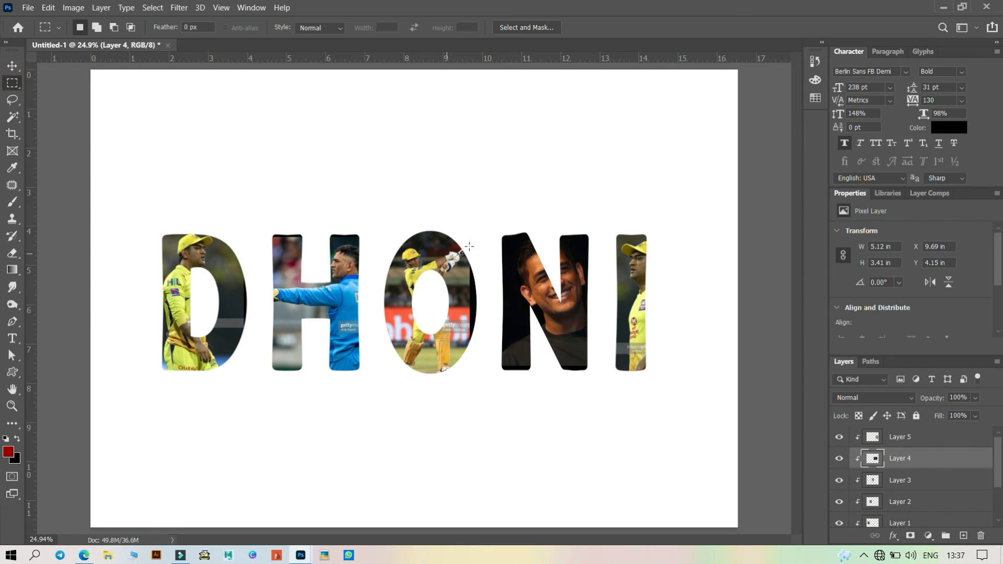
left_click_drag(470, 244, 494, 369)
key("Delete")
left_click_drag(454, 242, 486, 374)
key("ctrl")
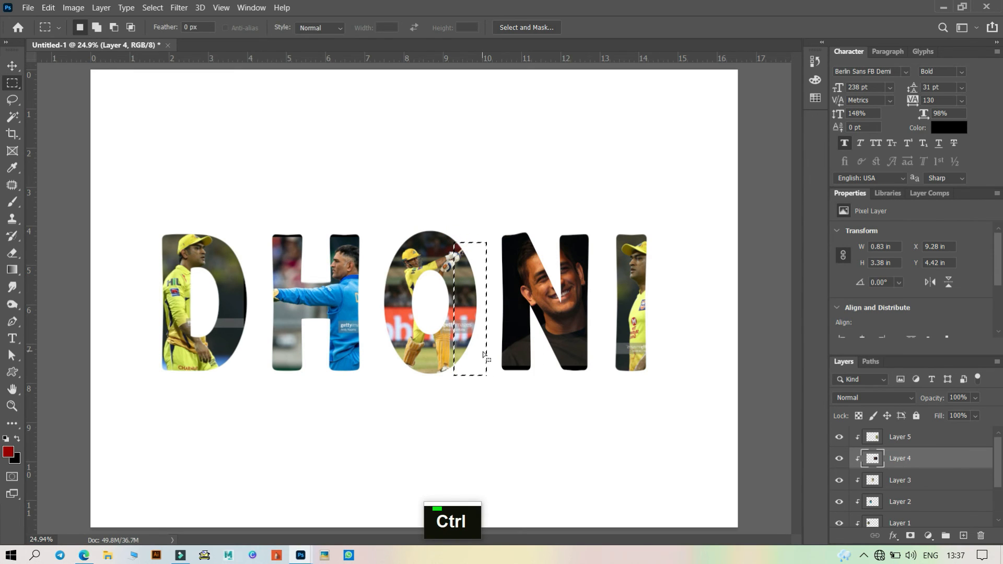
key("ctrl+d")
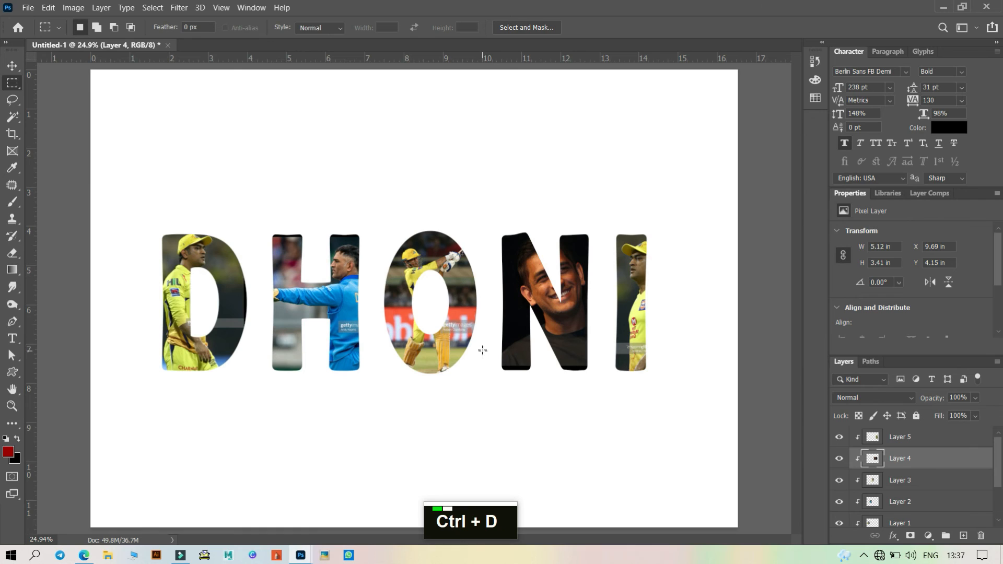
left_click(12, 66)
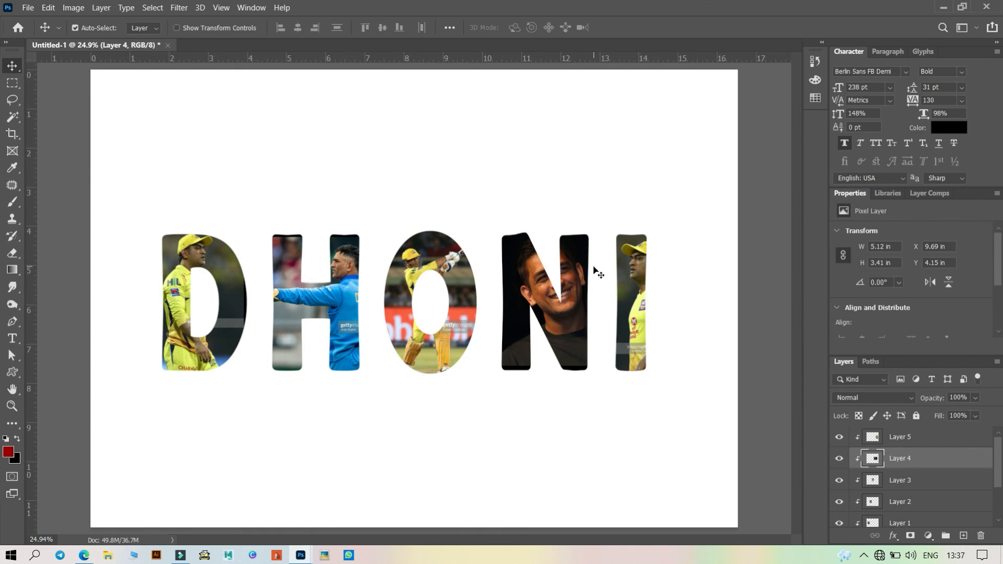